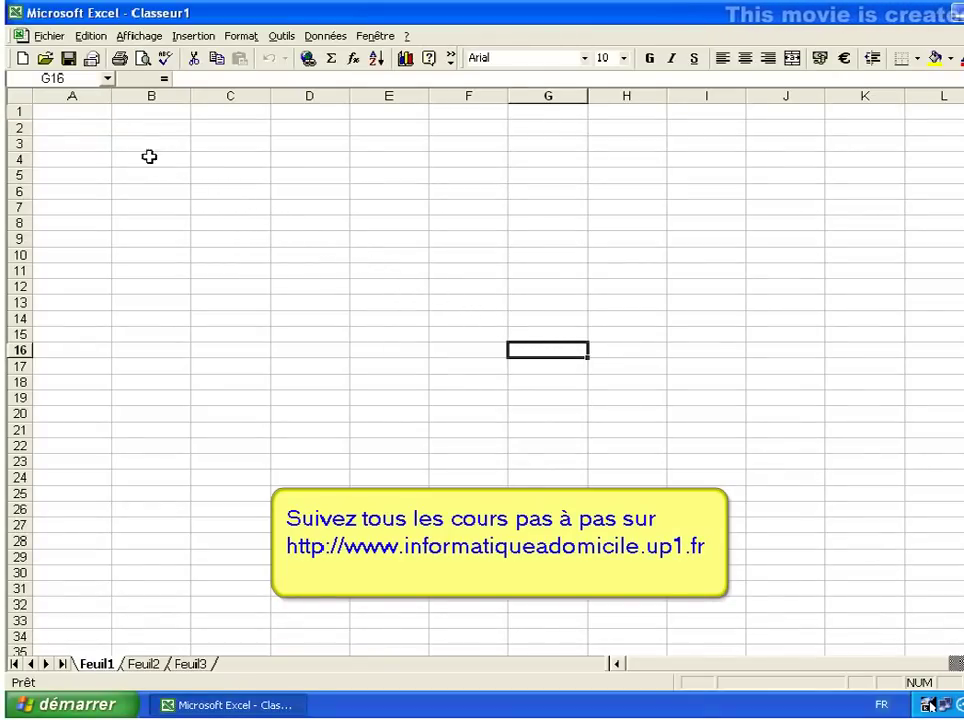
# Try single-column and whole-sheet selections, then select columns A through G together
pyautogui.click(61, 113)
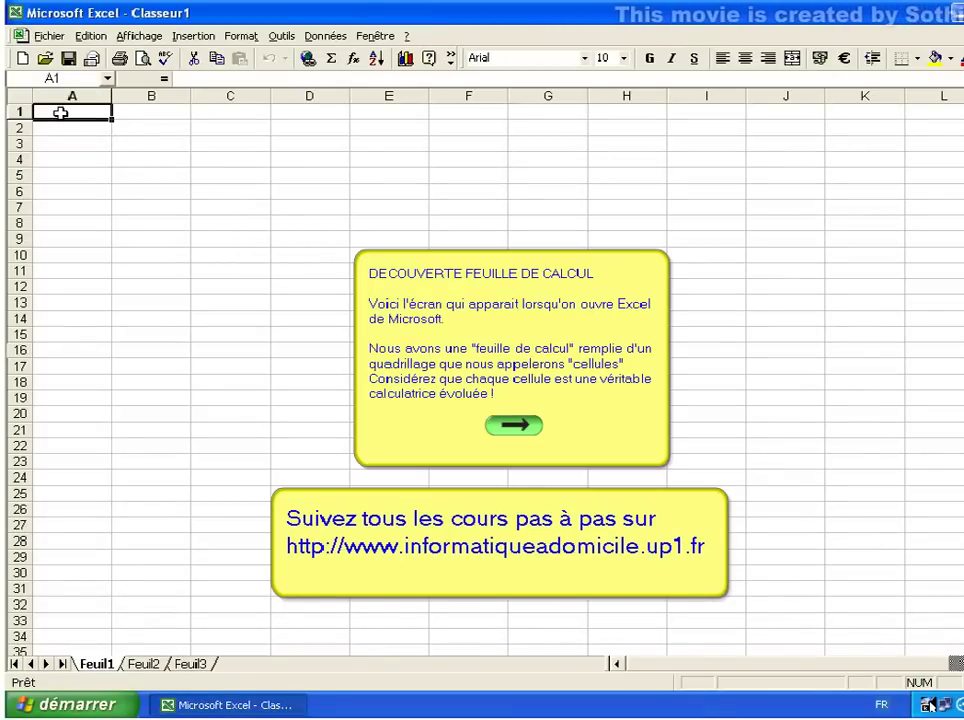
pyautogui.click(19, 95)
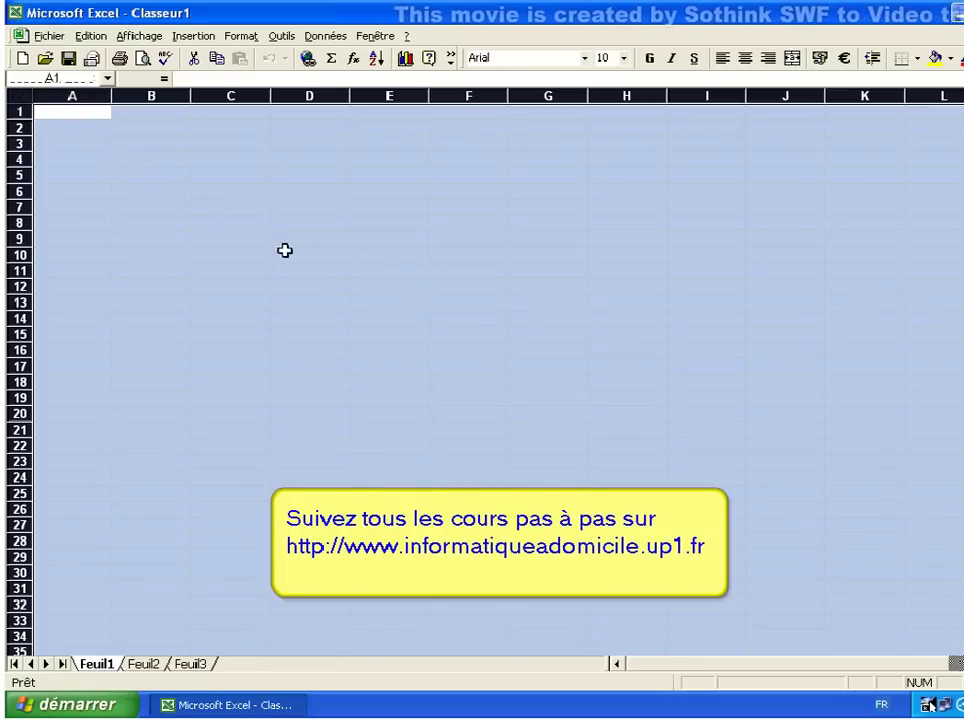
pyautogui.click(379, 305)
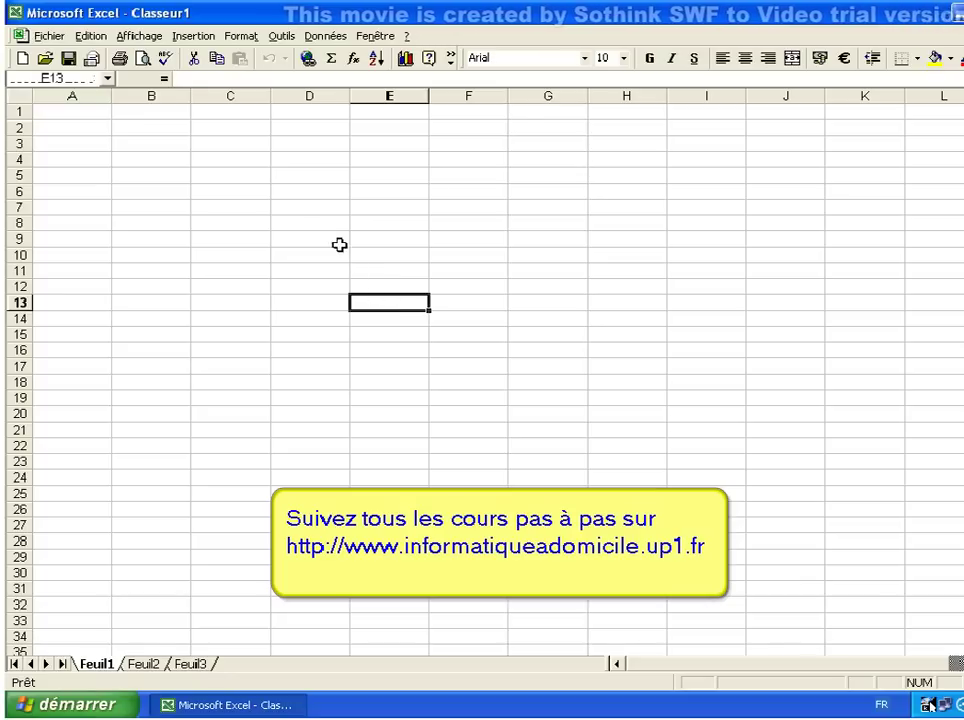
pyautogui.click(235, 95)
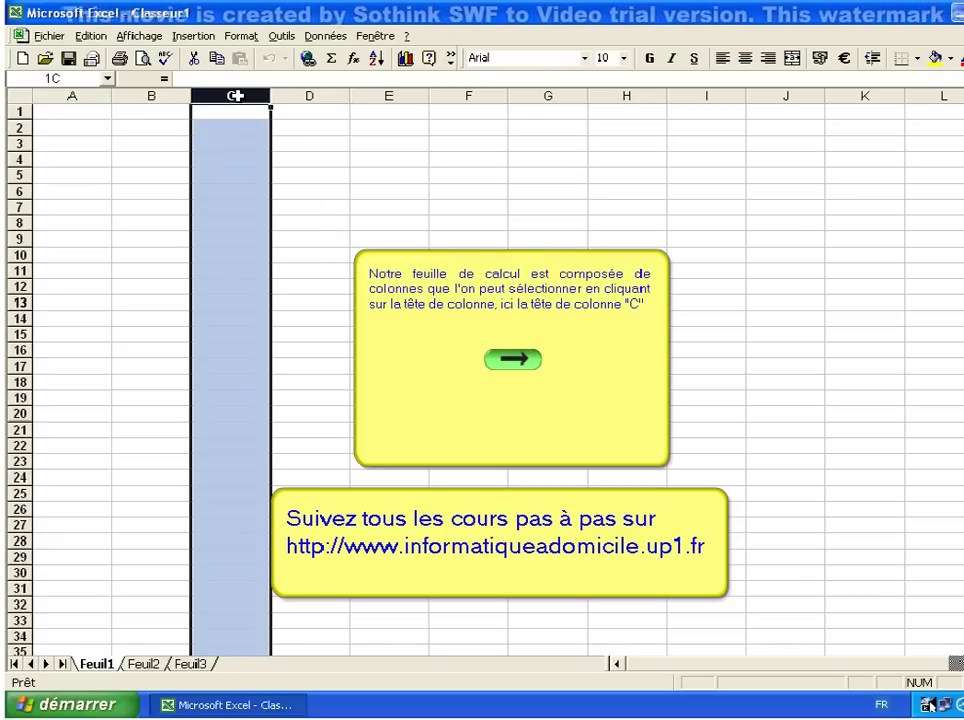
pyautogui.click(78, 97)
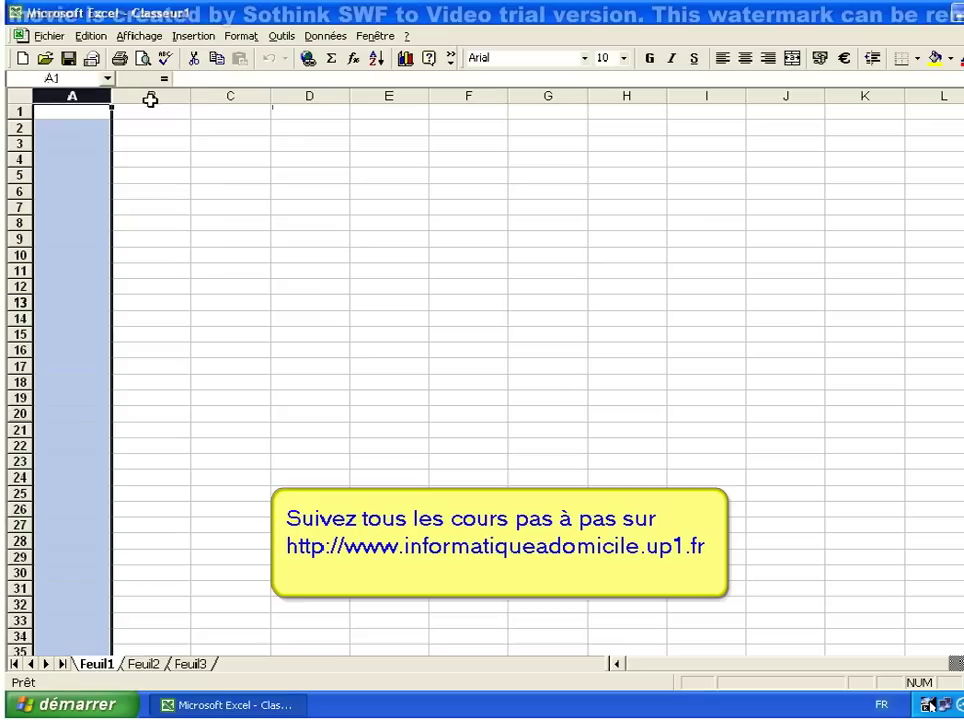
pyautogui.click(385, 95)
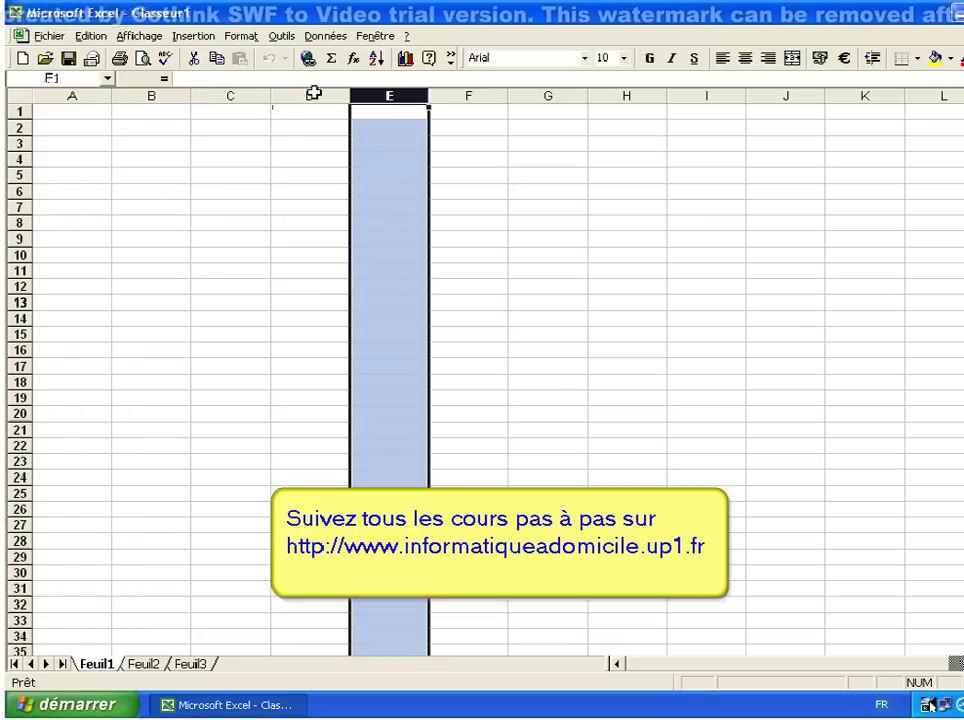
pyautogui.click(85, 95)
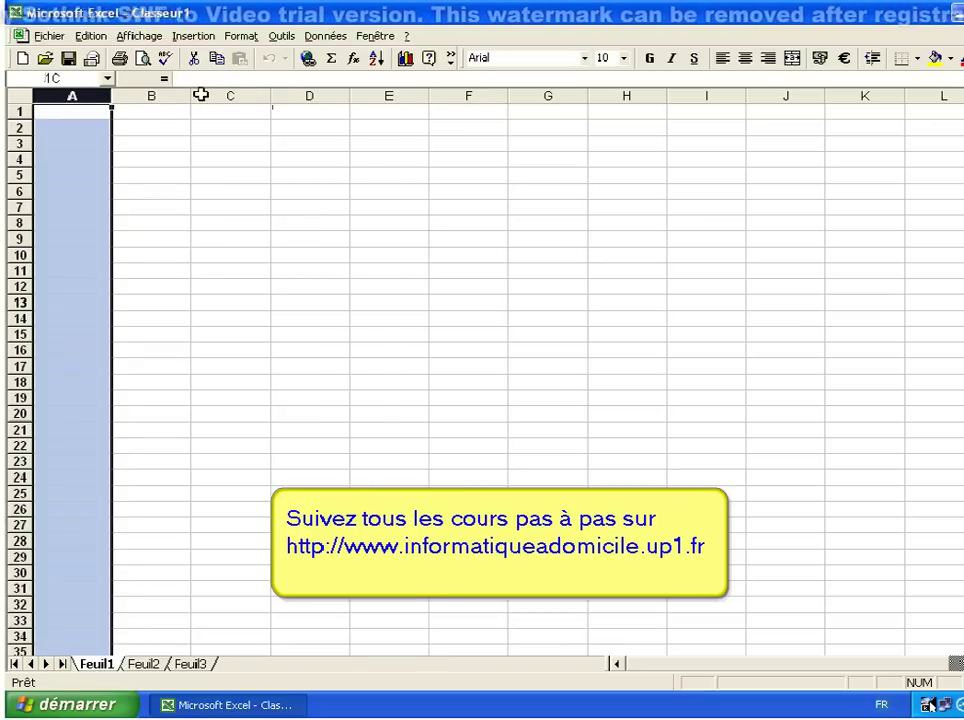
pyautogui.moveTo(200, 94); pyautogui.dragTo(566, 90)
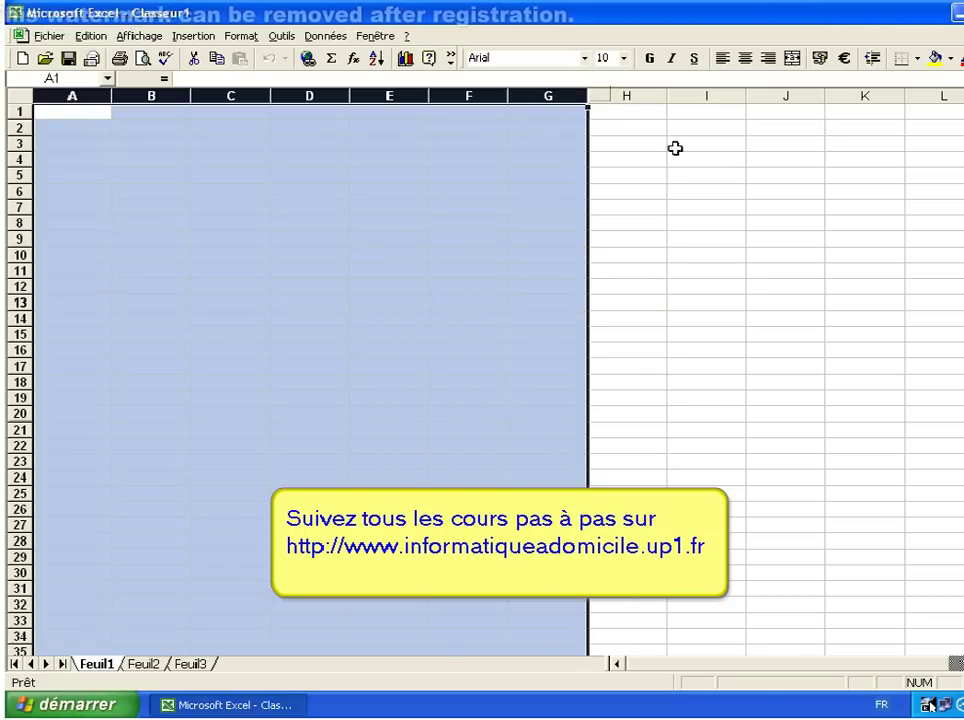
pyautogui.click(705, 163)
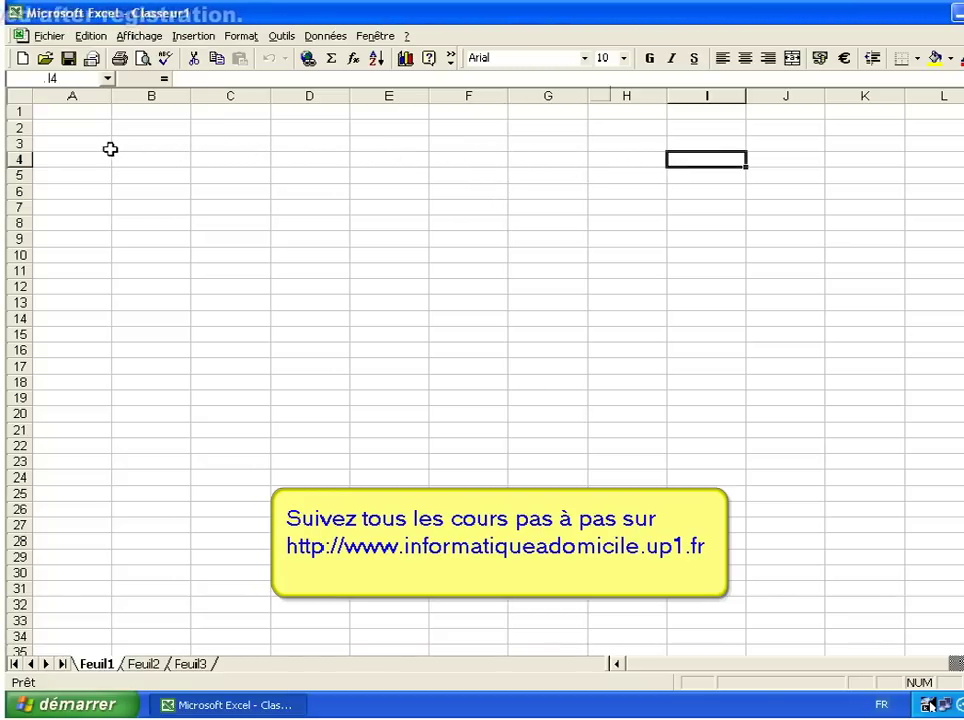
pyautogui.click(19, 144)
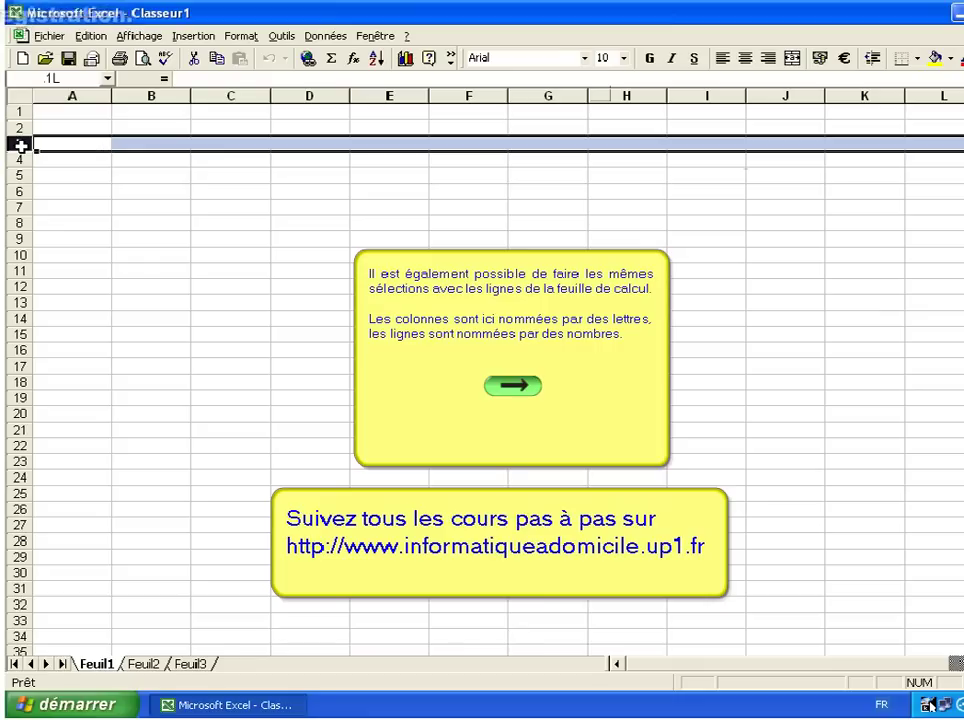
pyautogui.click(19, 239)
pyautogui.click(19, 111)
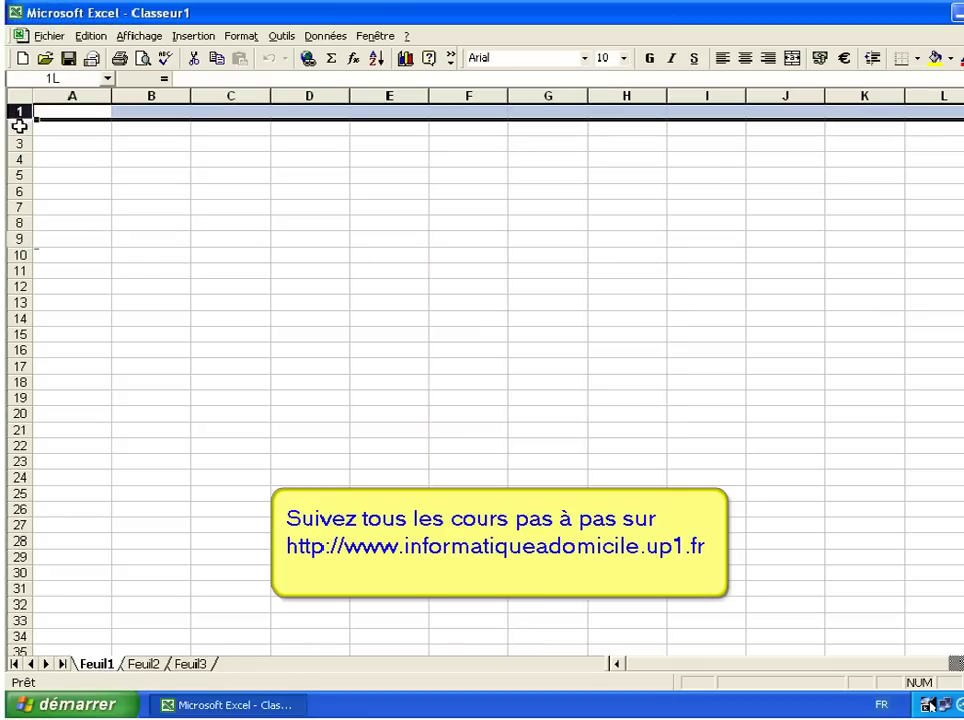
pyautogui.moveTo(15, 232); pyautogui.dragTo(17, 285)
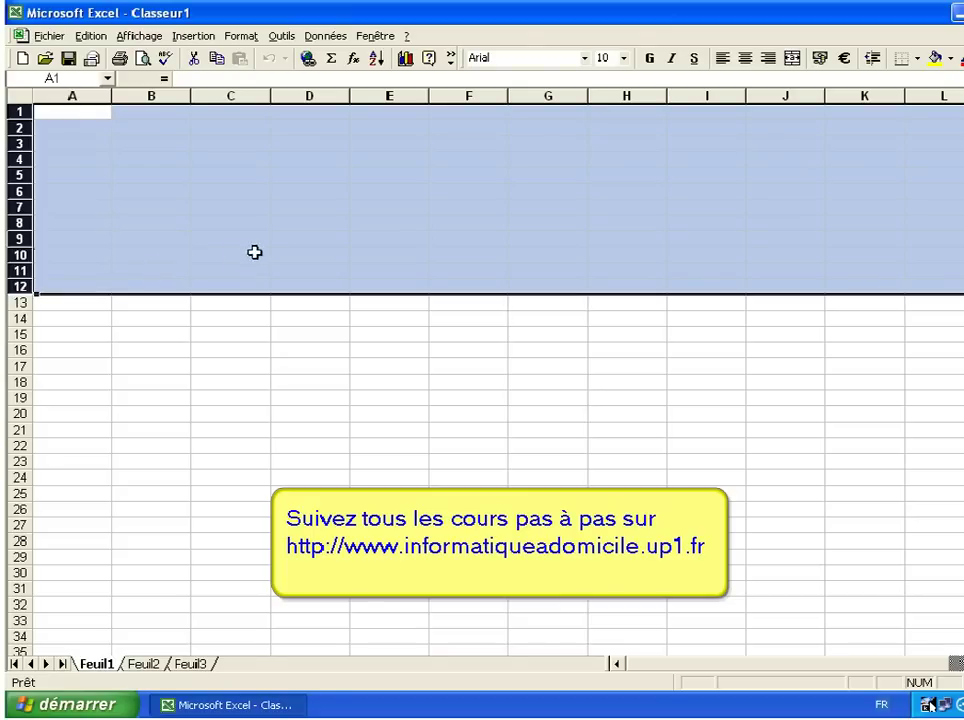
pyautogui.click(290, 234)
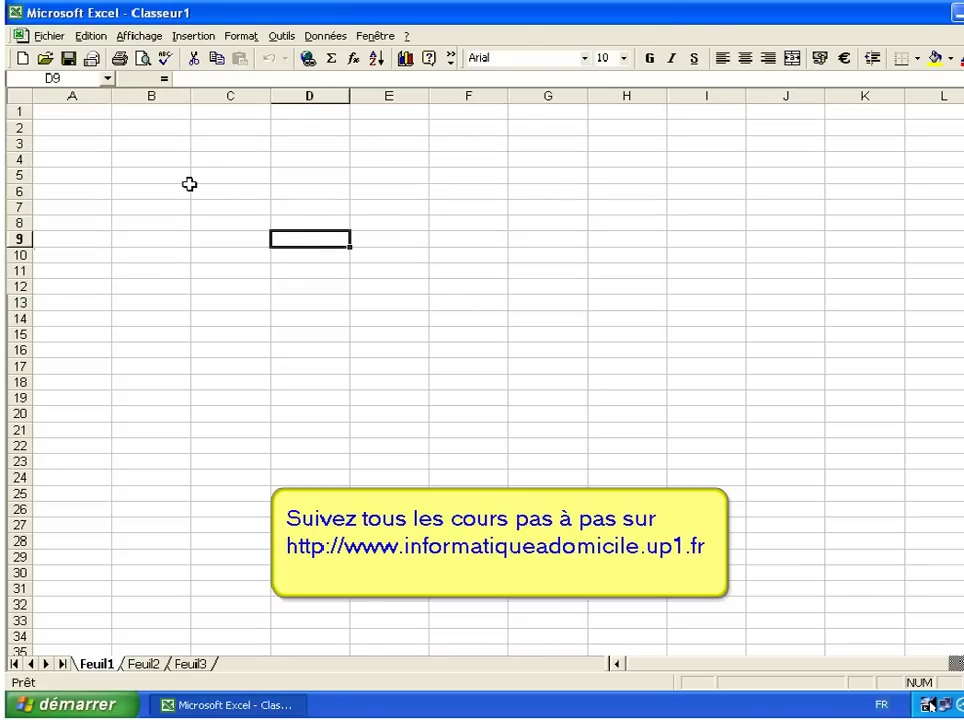
pyautogui.click(160, 158)
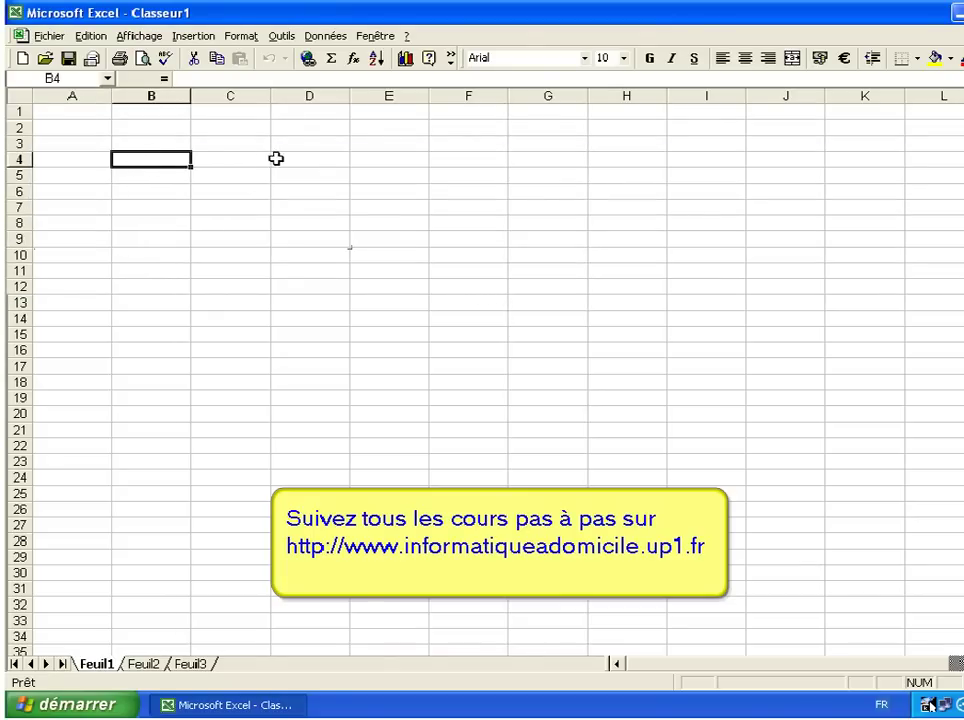
pyautogui.click(322, 159)
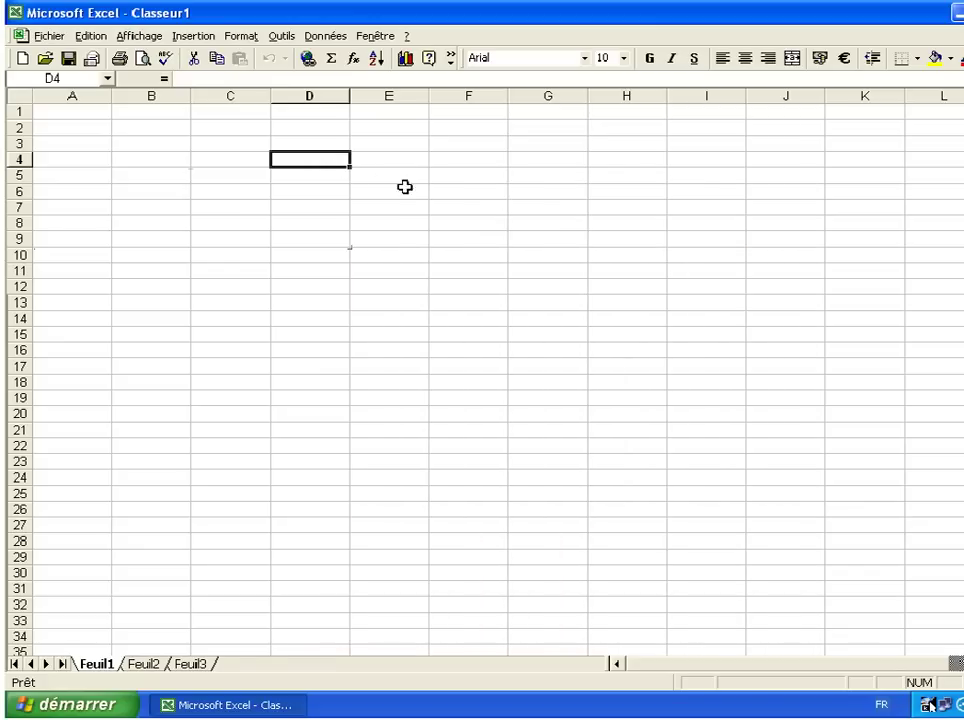
# Enter the five student first names in capitals across D4:H4
pyautogui.press('capslock')
pyautogui.write('JEAN')
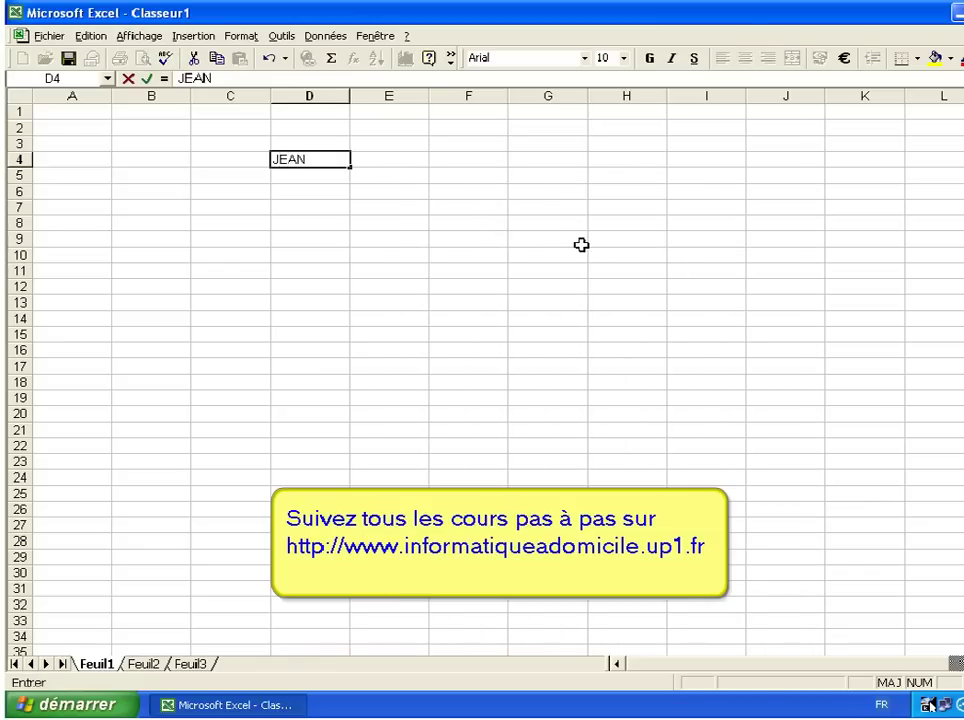
pyautogui.press('Tab')
pyautogui.write('KEV')
pyautogui.press('Tab')
pyautogui.write('AL')
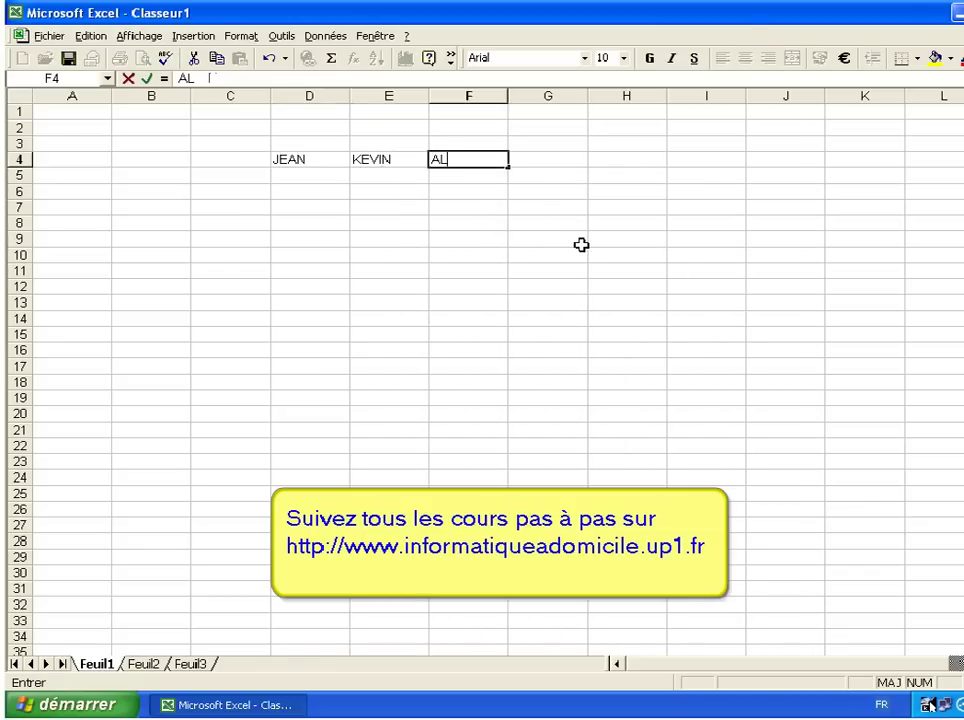
pyautogui.write('ICE')
pyautogui.press('Tab')
pyautogui.write('JENIFER')
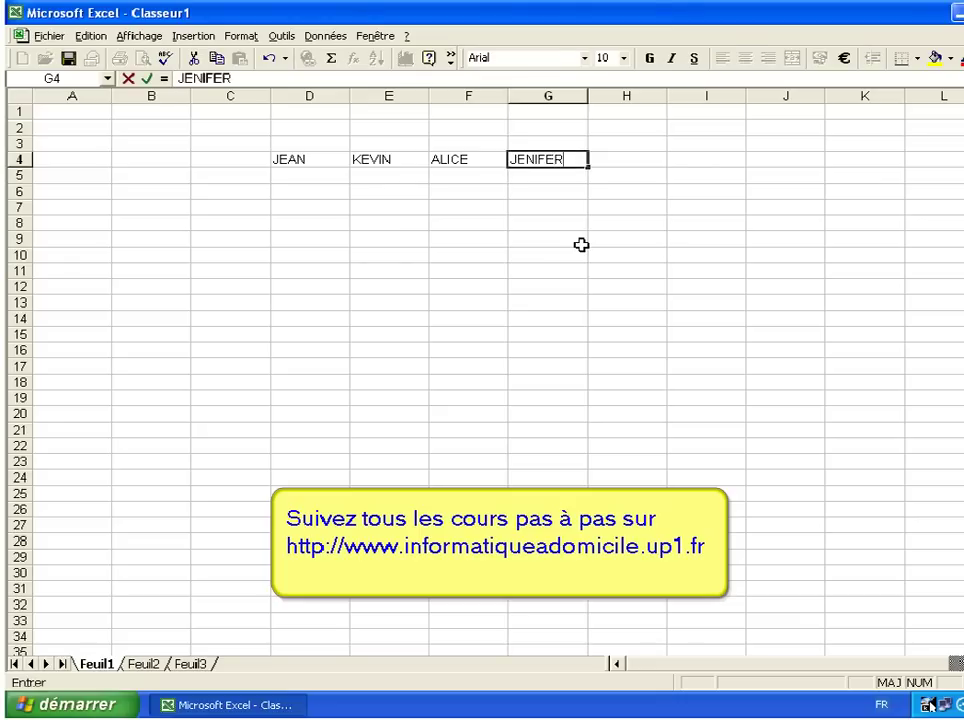
pyautogui.press('Tab')
pyautogui.write('GASTON')
pyautogui.press('Return')
# Enter the subjects Français, Maths, Histoire and Sciences down C5:C8
pyautogui.press('Left')
pyautogui.press('Left')
pyautogui.press('Left')
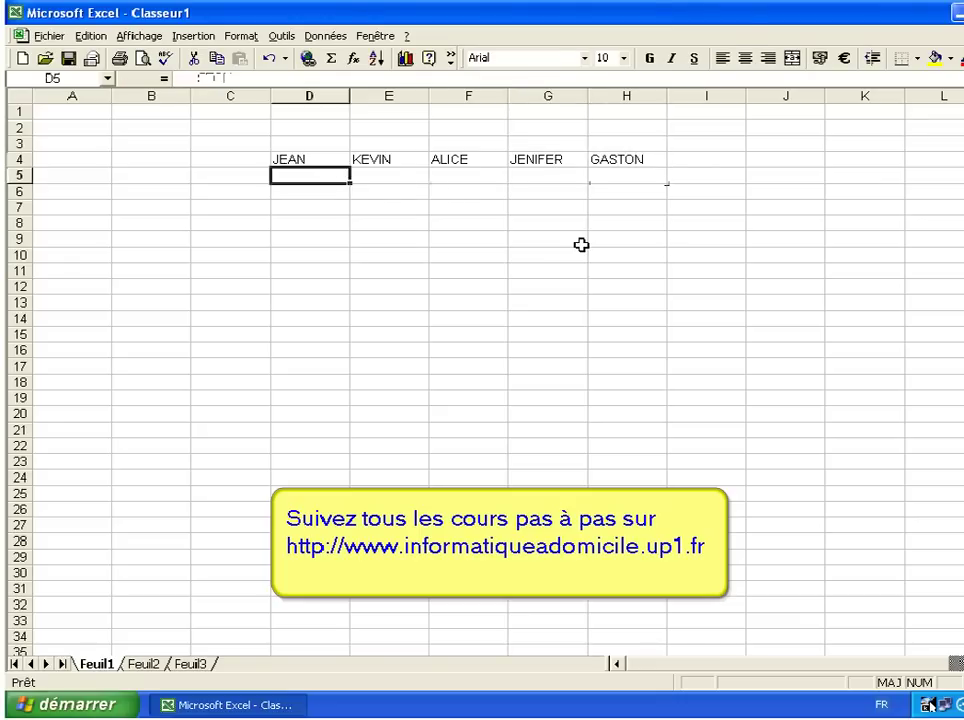
pyautogui.press('Left')
pyautogui.write('F')
pyautogui.write('s')
pyautogui.press('Return')
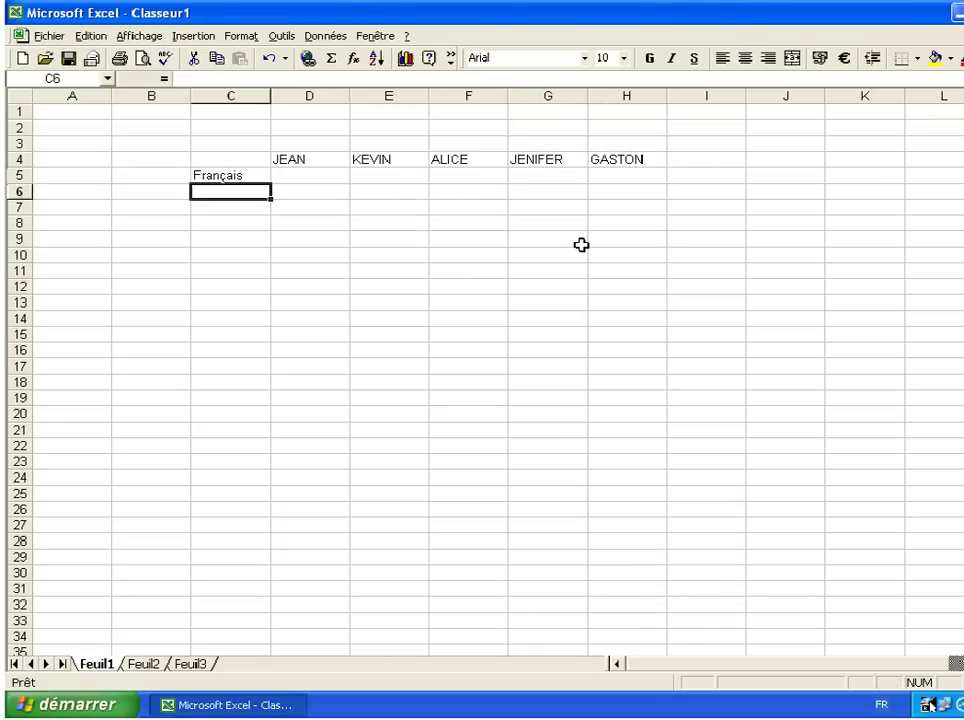
pyautogui.write('Maths')
pyautogui.press('Return')
pyautogui.write('Histoire')
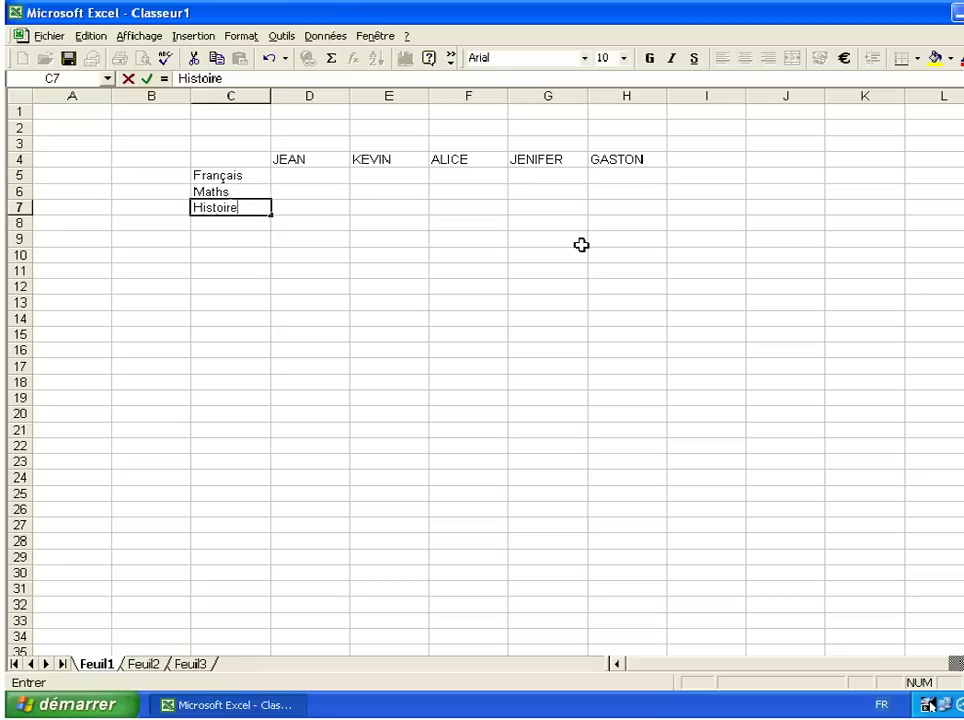
pyautogui.press('Return')
pyautogui.write('Sciences')
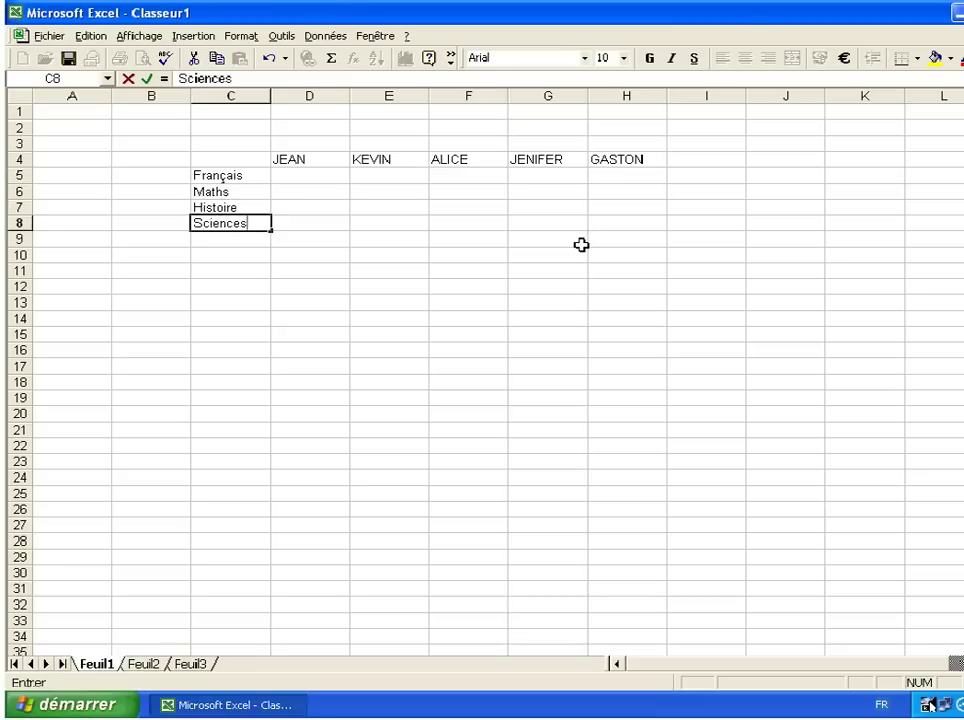
pyautogui.press('Tab')
pyautogui.press('Up')
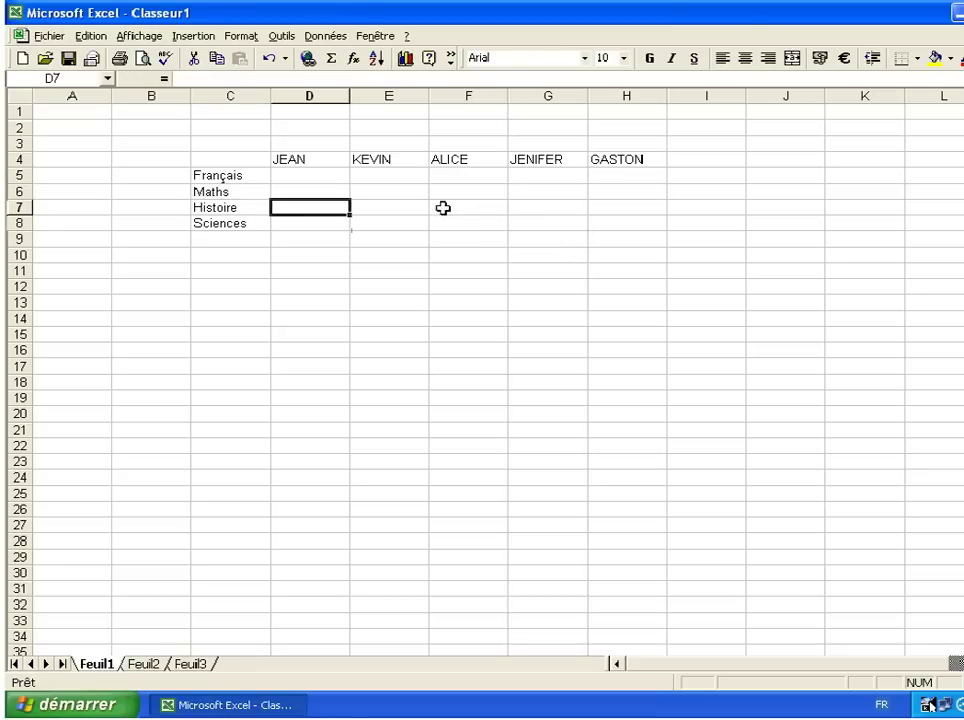
# Enter the first student's grades 11,5, 12, 6 and 17,75 in D5:D8
pyautogui.click(326, 176)
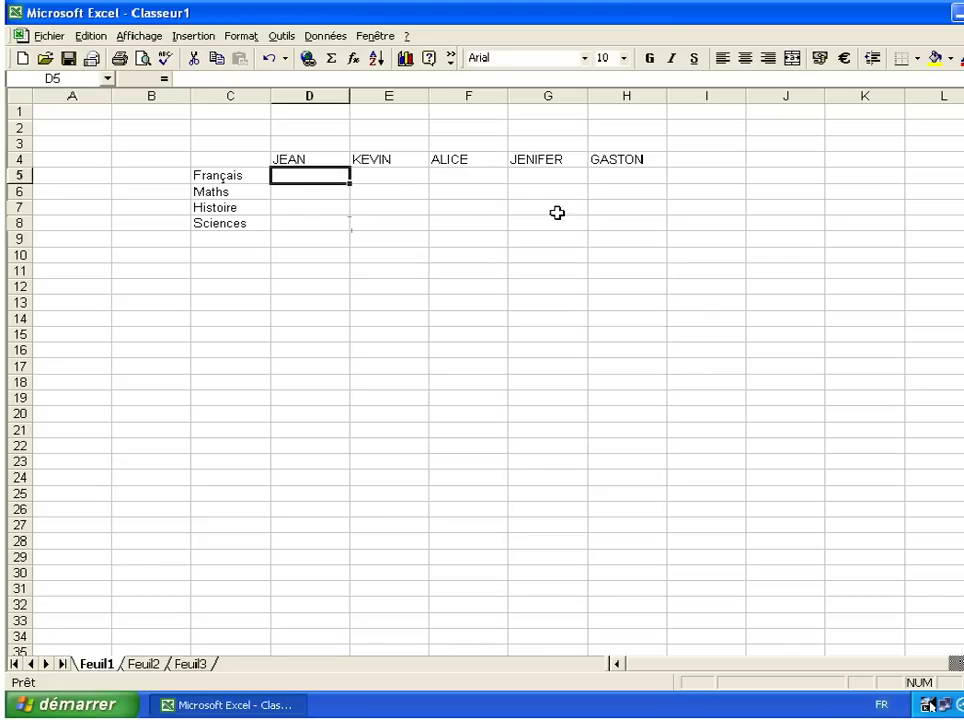
pyautogui.keyDown('shift'); pyautogui.click(602, 220); pyautogui.keyUp('shift')
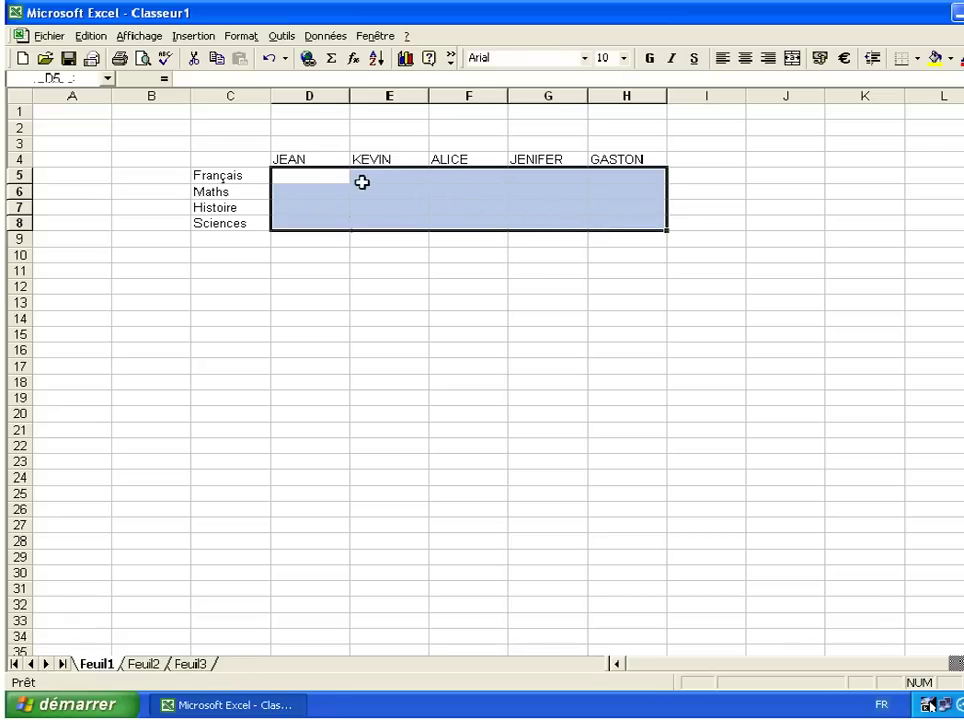
pyautogui.click(318, 175)
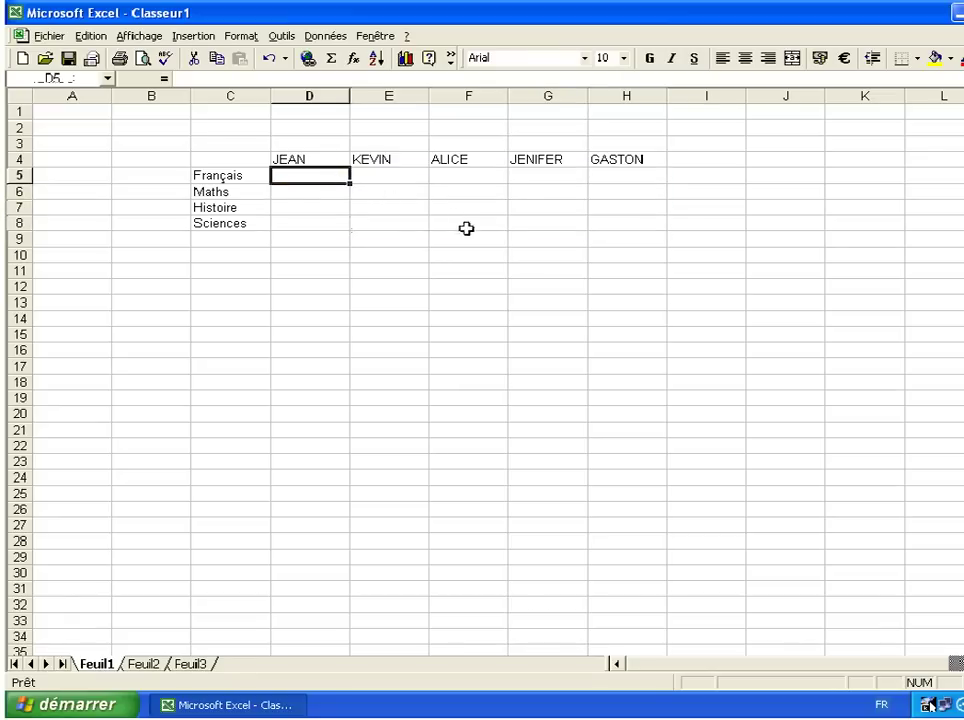
pyautogui.write('11,5')
pyautogui.press('Return')
pyautogui.write('12')
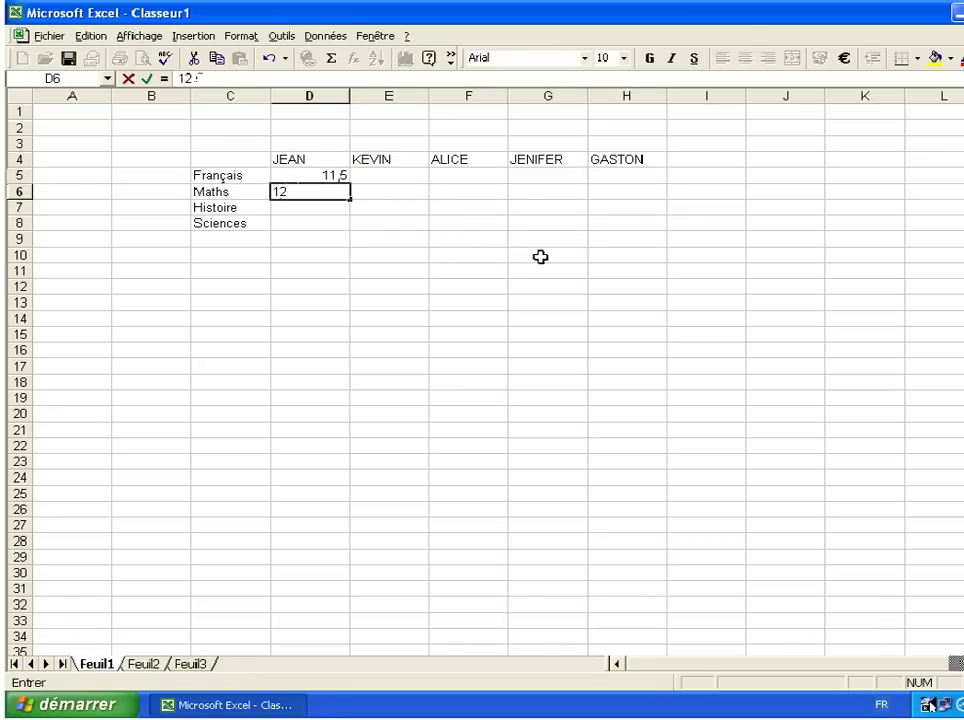
pyautogui.press('Return')
pyautogui.write('6 17,')
pyautogui.press('Return')
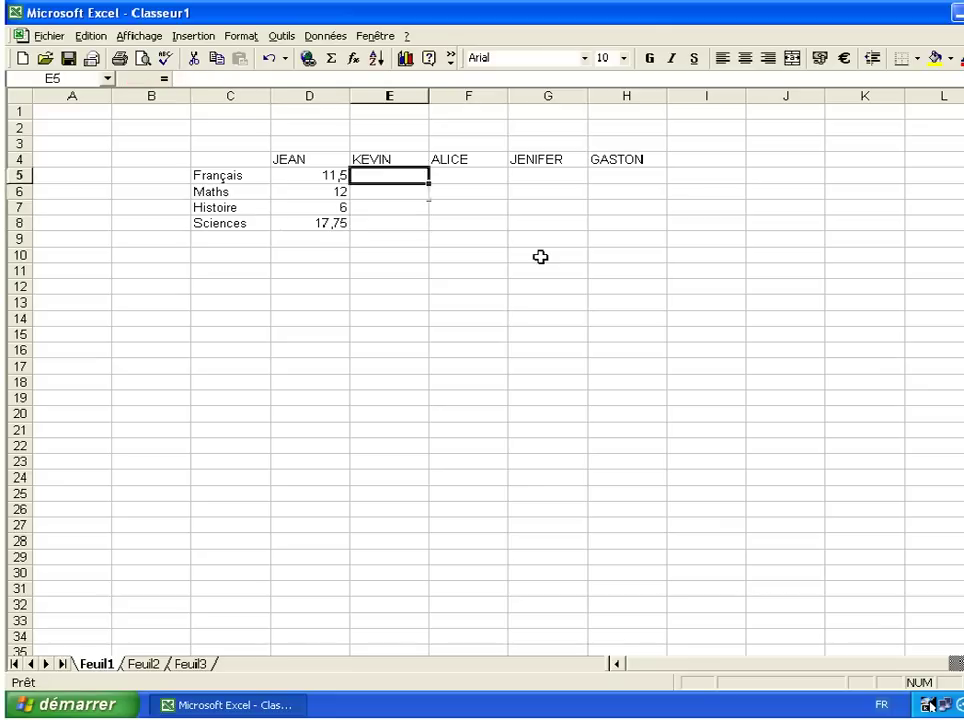
# Type the next students' grades into columns E to G
pyautogui.write('10 11 2')
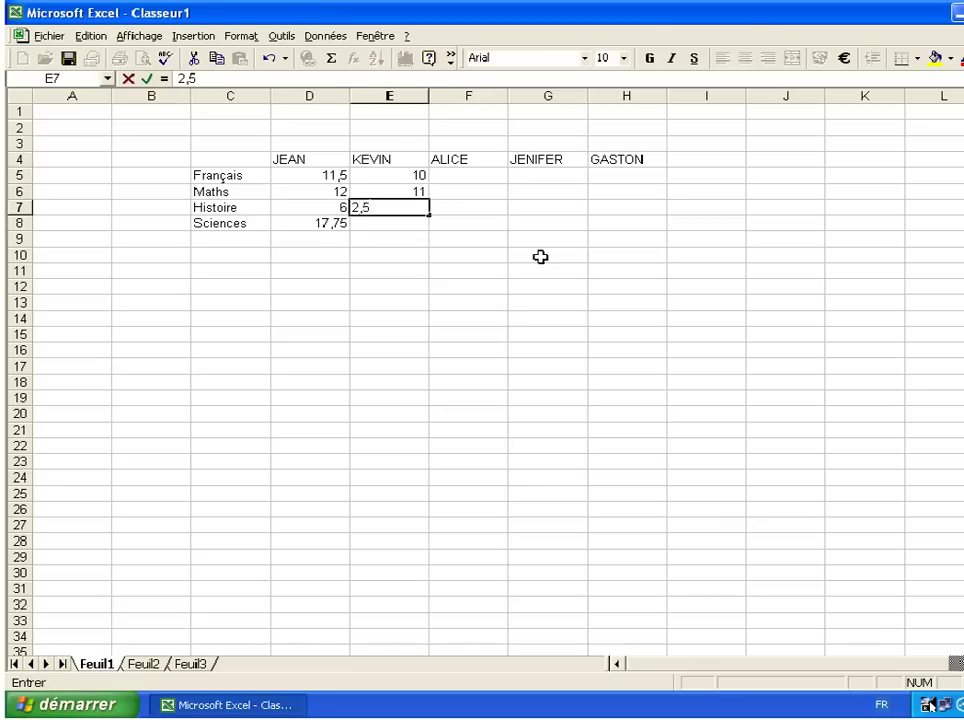
pyautogui.write(' 12\t14')
pyautogui.press('Up')
pyautogui.write('1312')
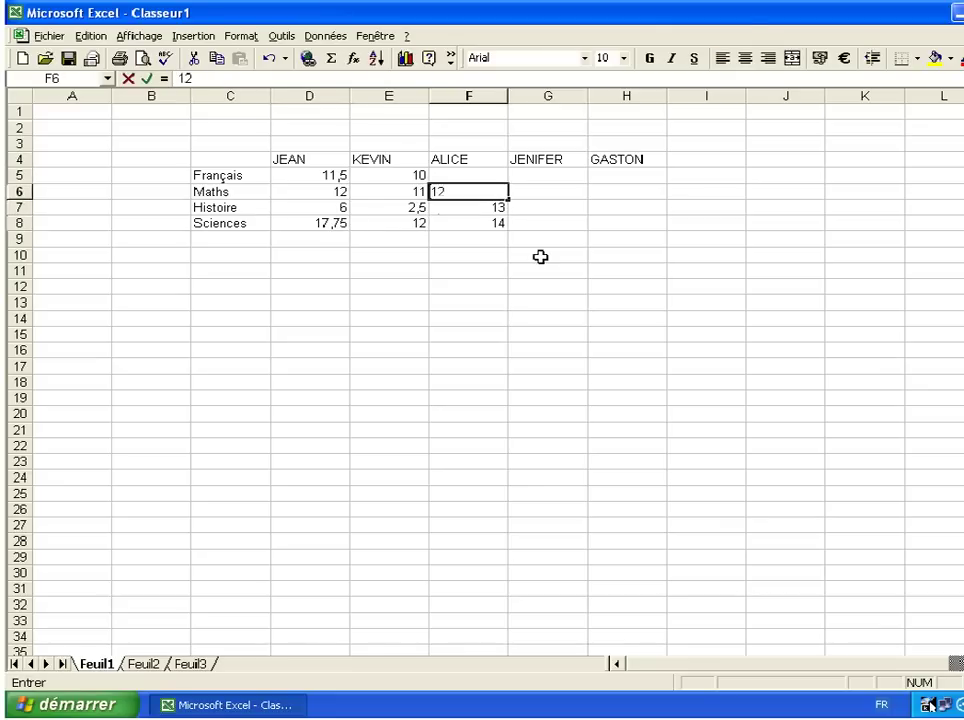
pyautogui.write(',5')
pyautogui.press('Up')
pyautogui.write('9')
pyautogui.press('Tab')
# Finish the remaining grades, entering 5,5, 12,25, 11 and 13 up column H
pyautogui.write('1')
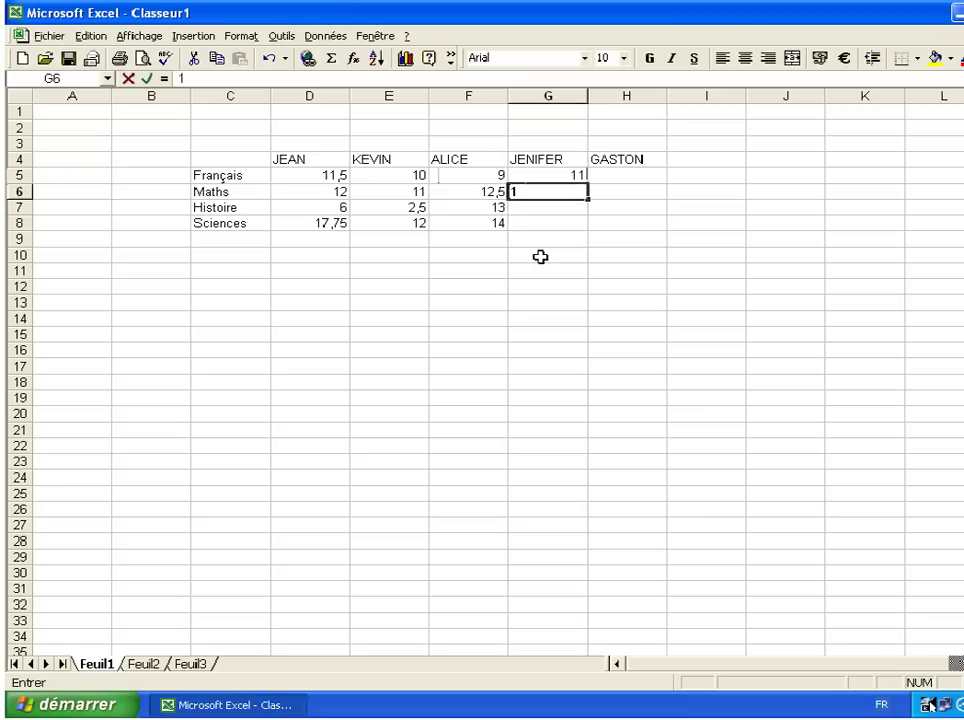
pyautogui.write('1 12 14 13\t5,5')
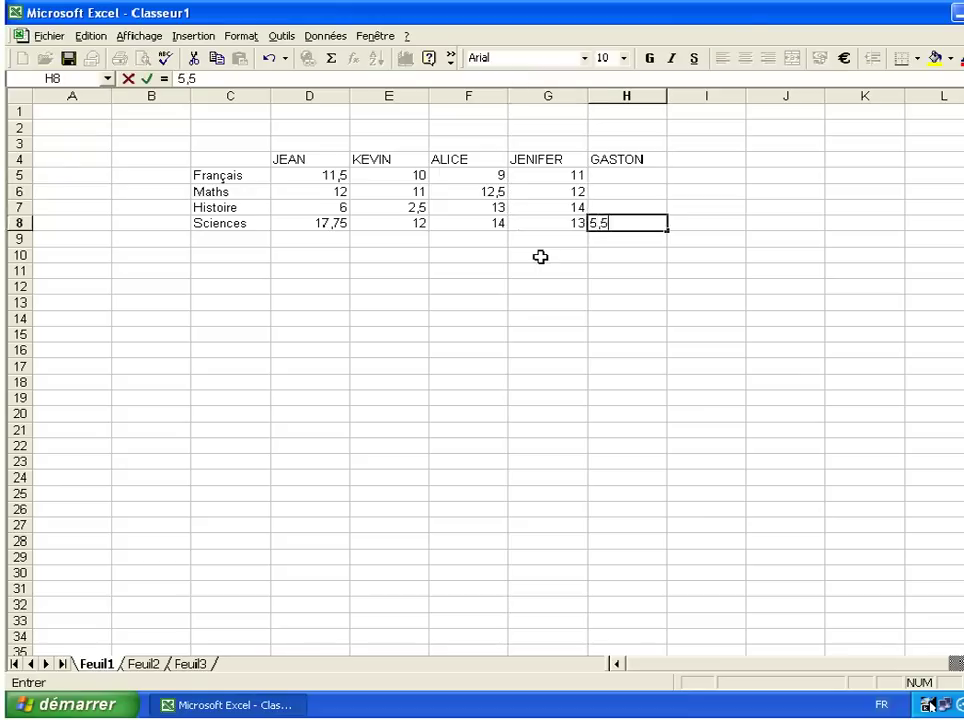
pyautogui.press('Up')
pyautogui.write('12,25')
pyautogui.press('Up')
pyautogui.write('11')
pyautogui.press('Up')
pyautogui.write('13')
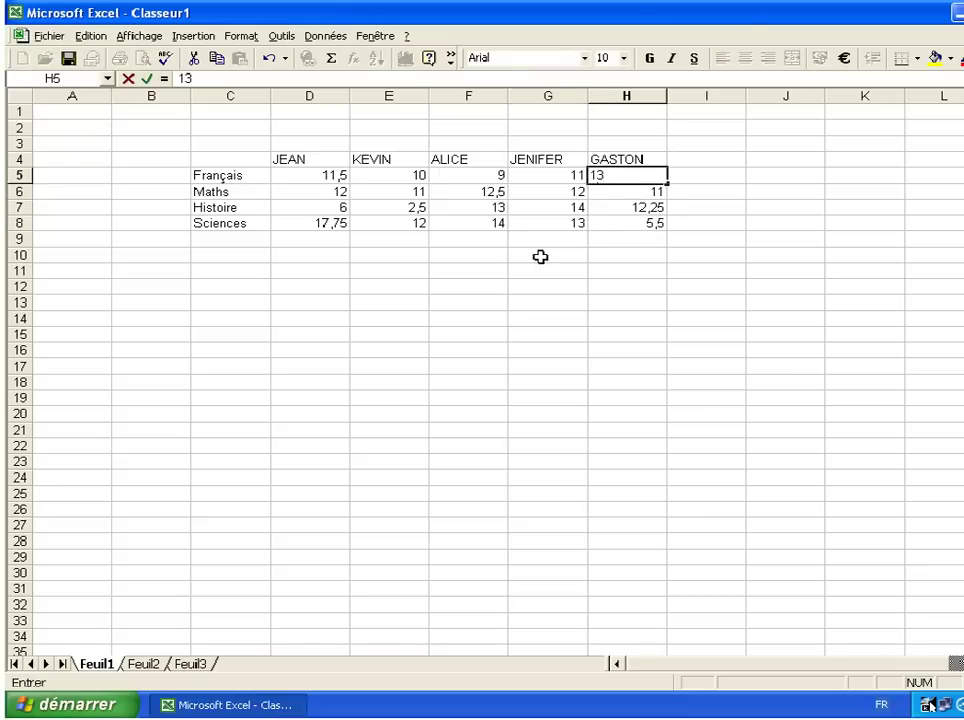
pyautogui.press('Return')
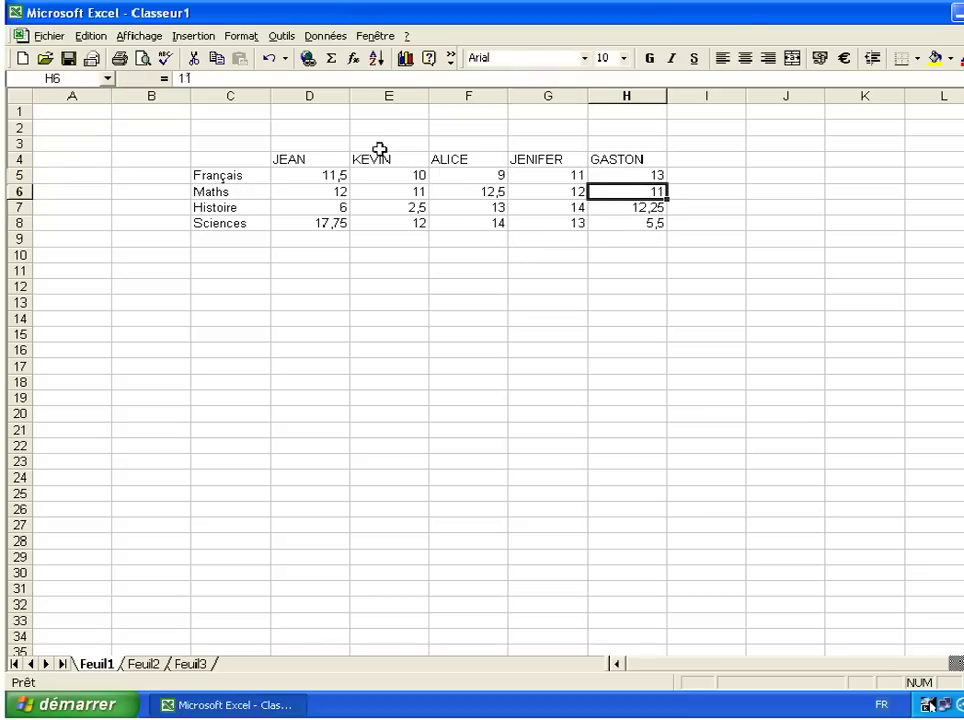
pyautogui.click(297, 95)
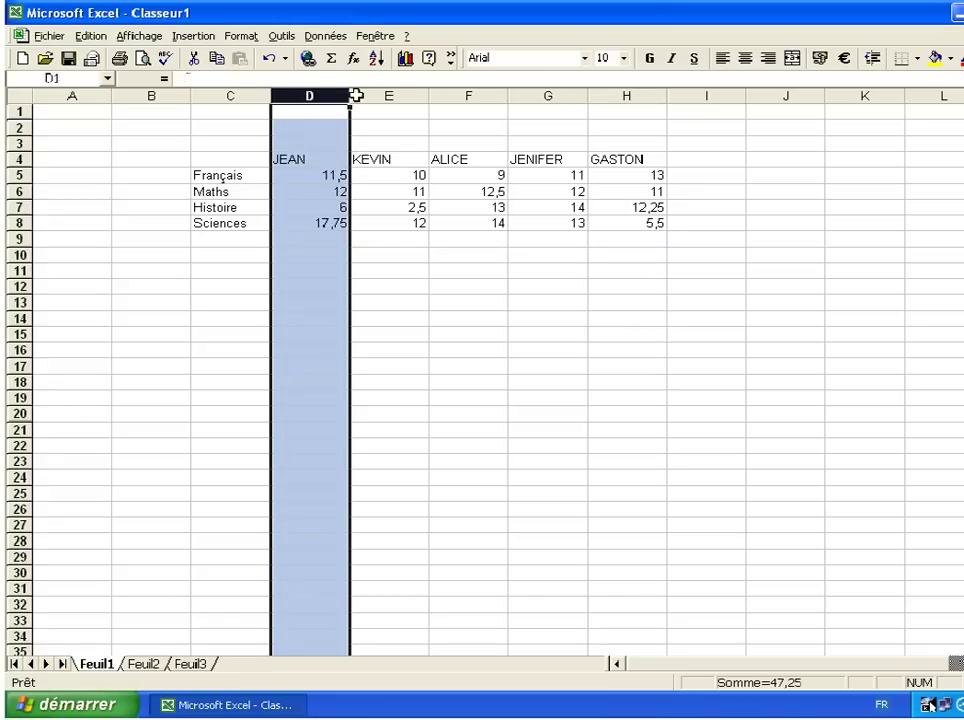
pyautogui.click(405, 95)
pyautogui.click(469, 96)
pyautogui.click(560, 97)
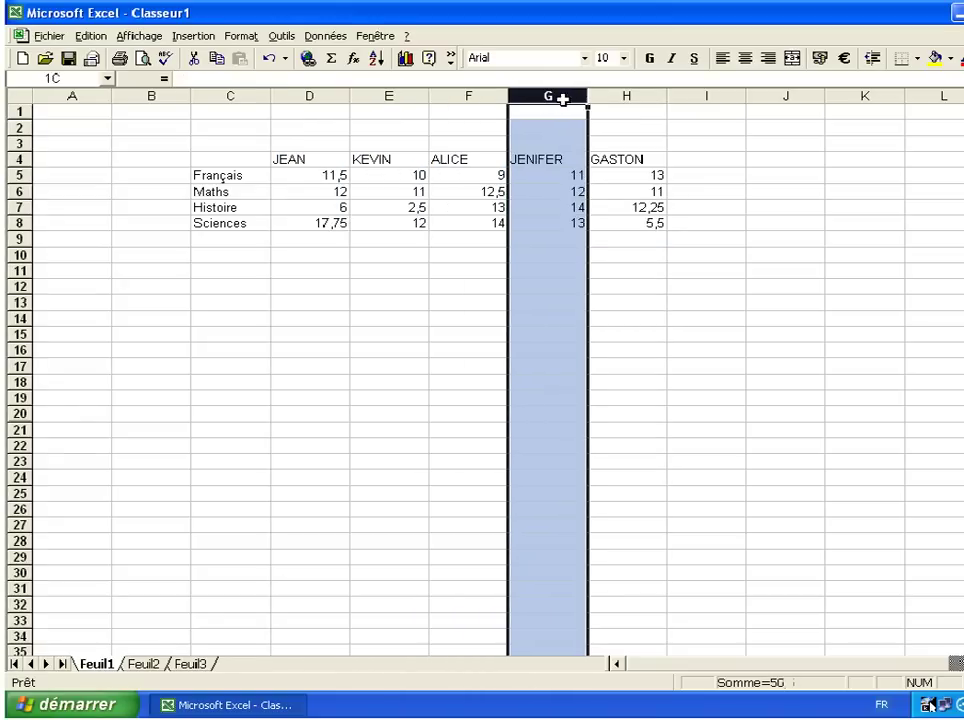
pyautogui.click(640, 96)
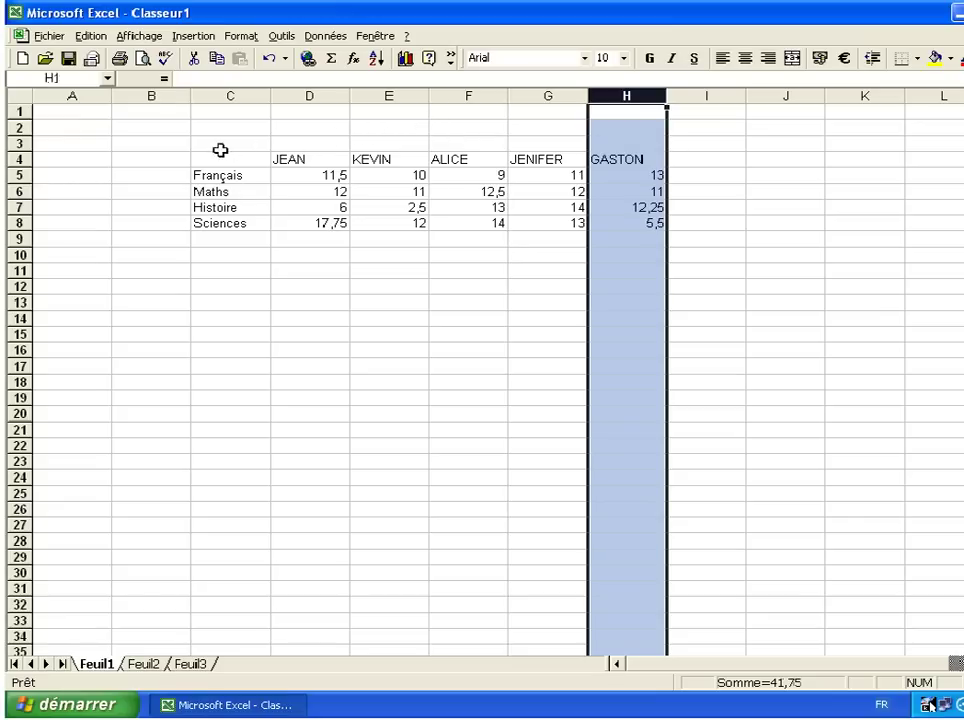
pyautogui.click(22, 175)
pyautogui.click(22, 191)
pyautogui.click(22, 207)
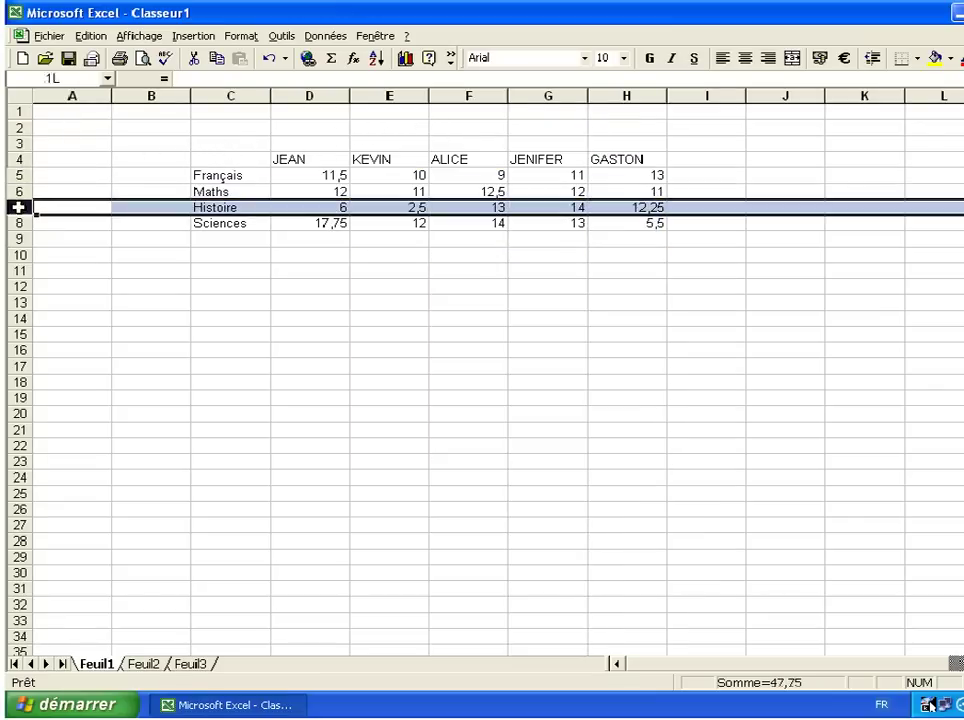
pyautogui.click(22, 223)
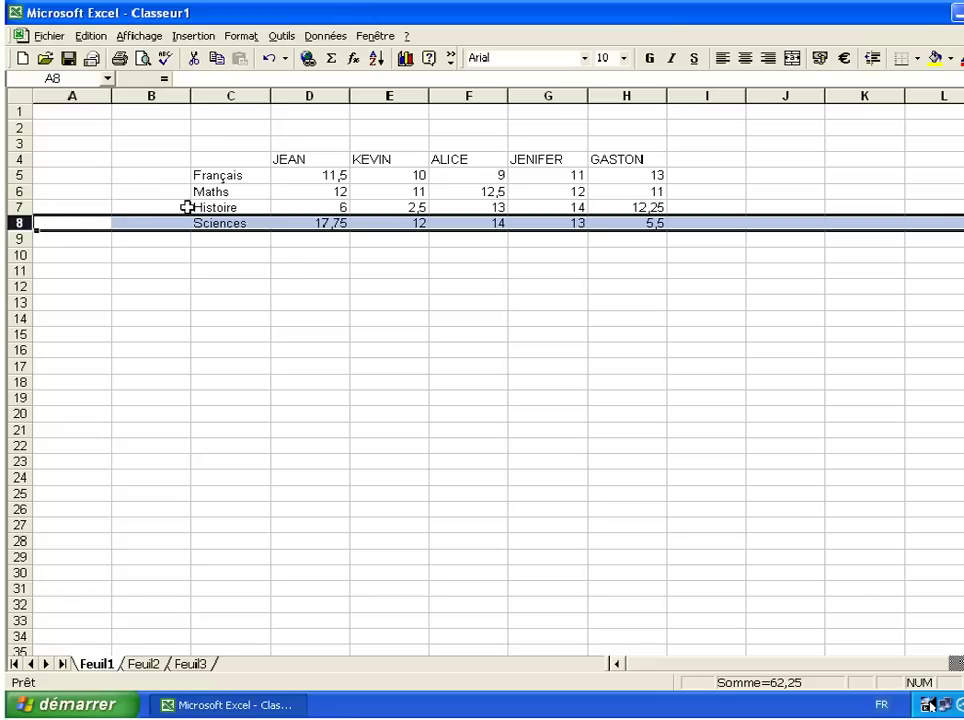
pyautogui.click(277, 190)
pyautogui.click(293, 175)
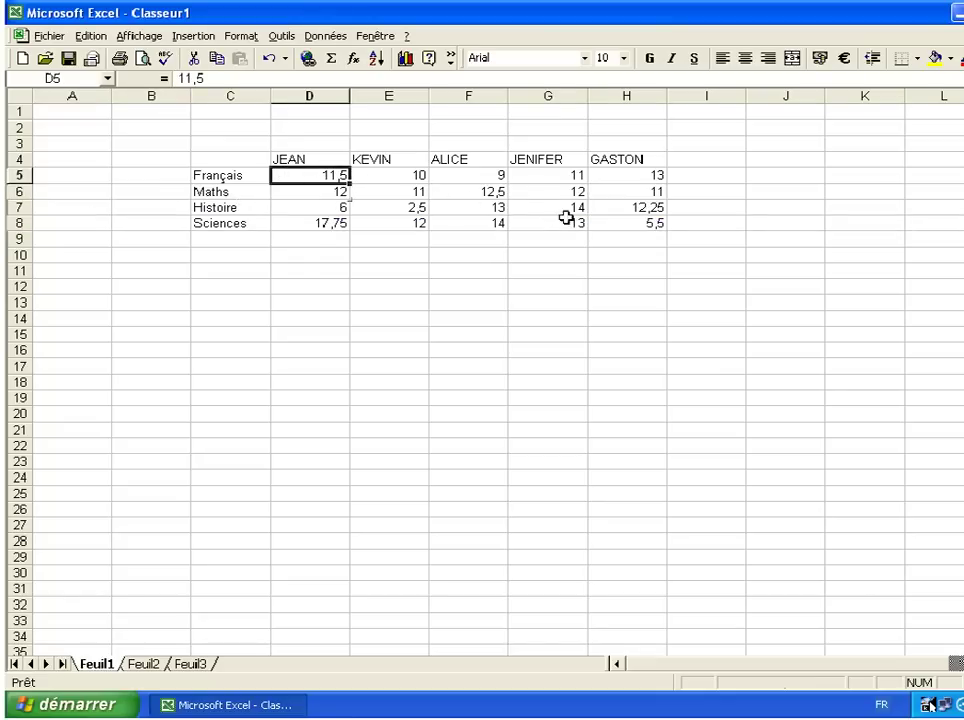
pyautogui.keyDown('shift'); pyautogui.click(598, 223); pyautogui.keyUp('shift')
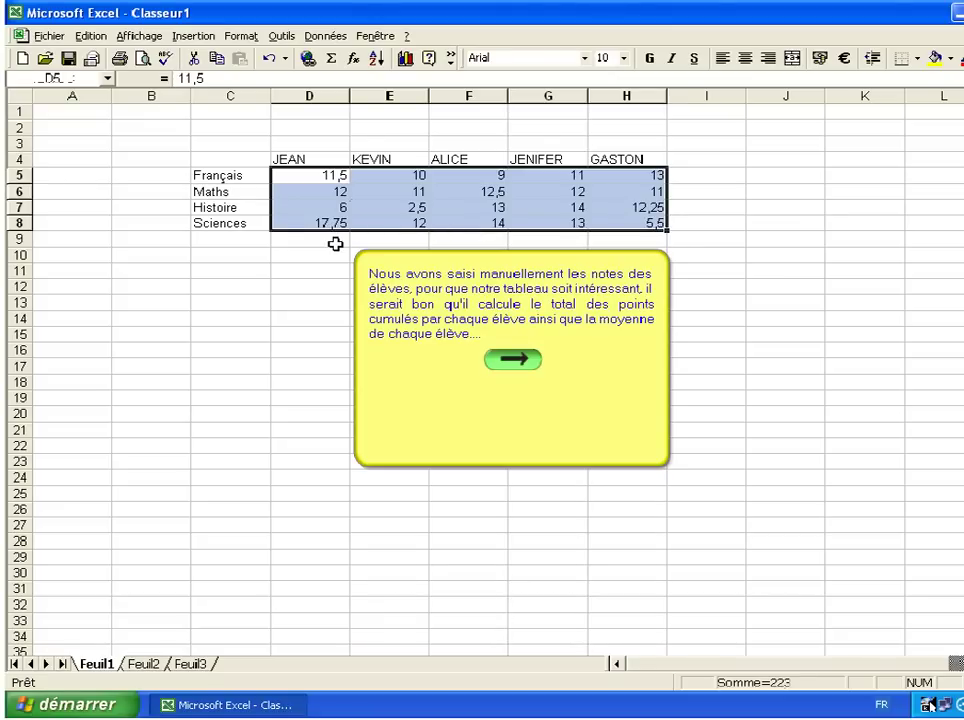
pyautogui.click(301, 243)
# Label C9 as TOTAUX and C10 as MOYENNES
pyautogui.click(244, 240)
pyautogui.write('TOTAUX')
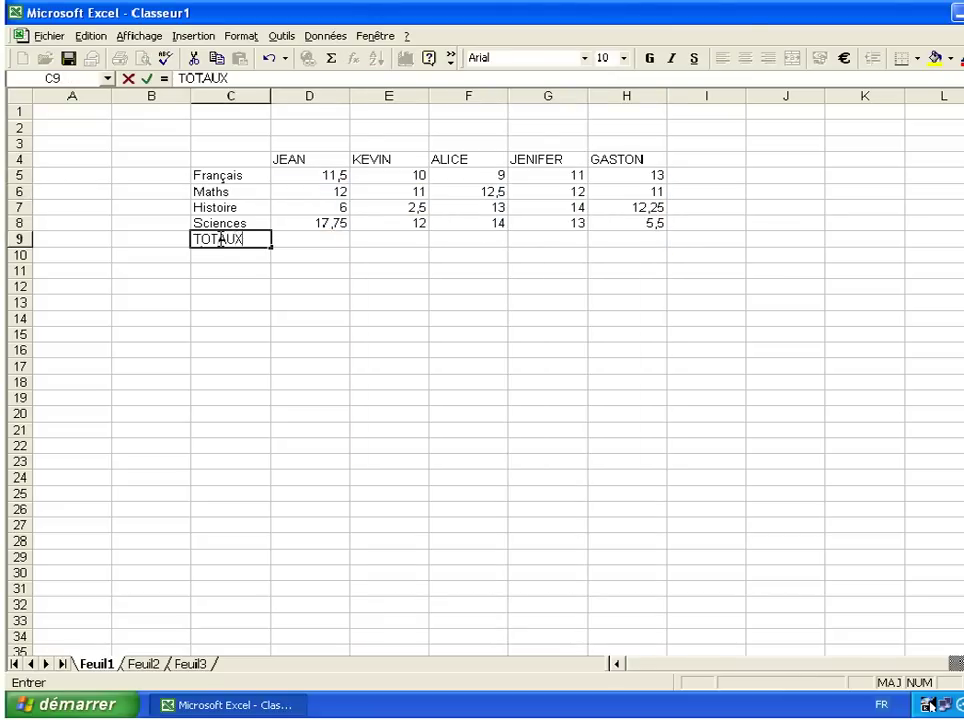
pyautogui.press('Return')
pyautogui.write('MOYENNES')
pyautogui.press('Tab')
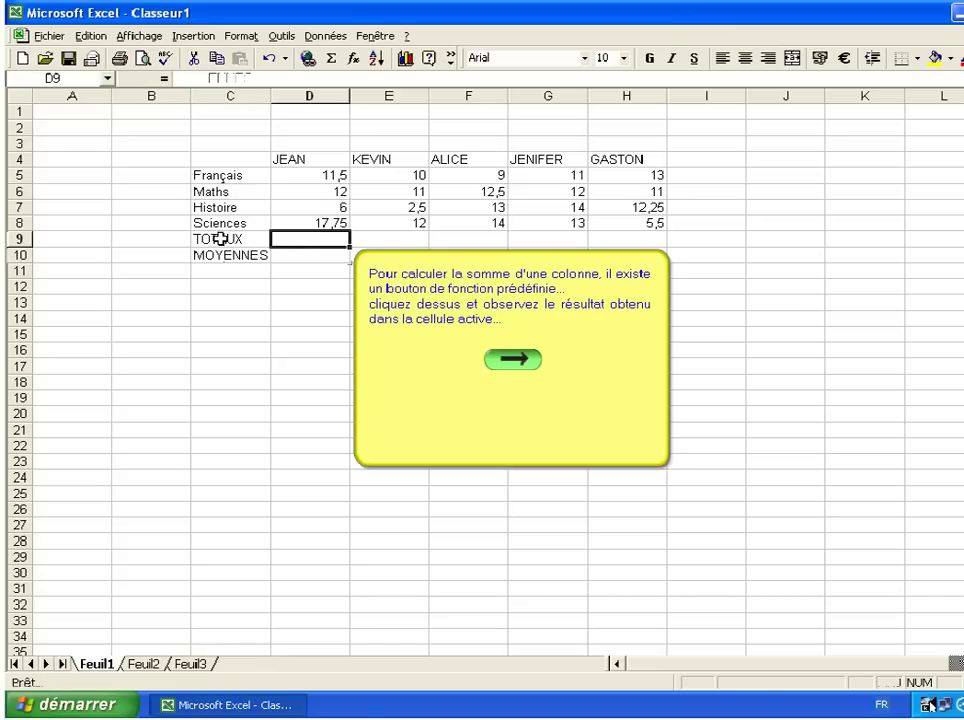
# AutoSum the first student's grades into D9 as =SOMME(D5:D8), giving 47,25
pyautogui.doubleClick(338, 62)
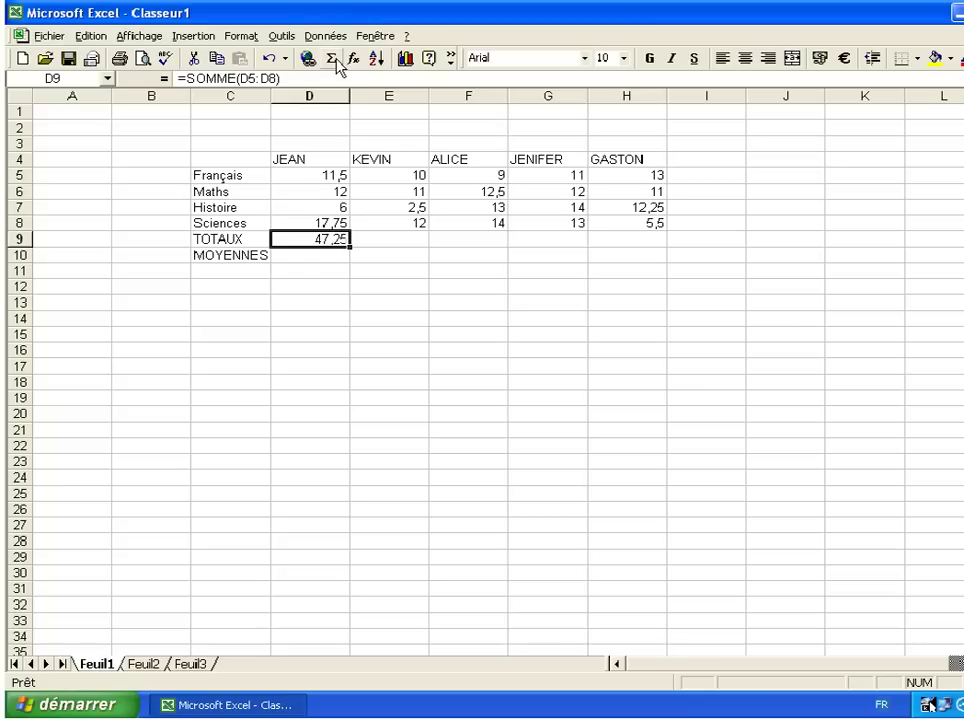
pyautogui.click(190, 78)
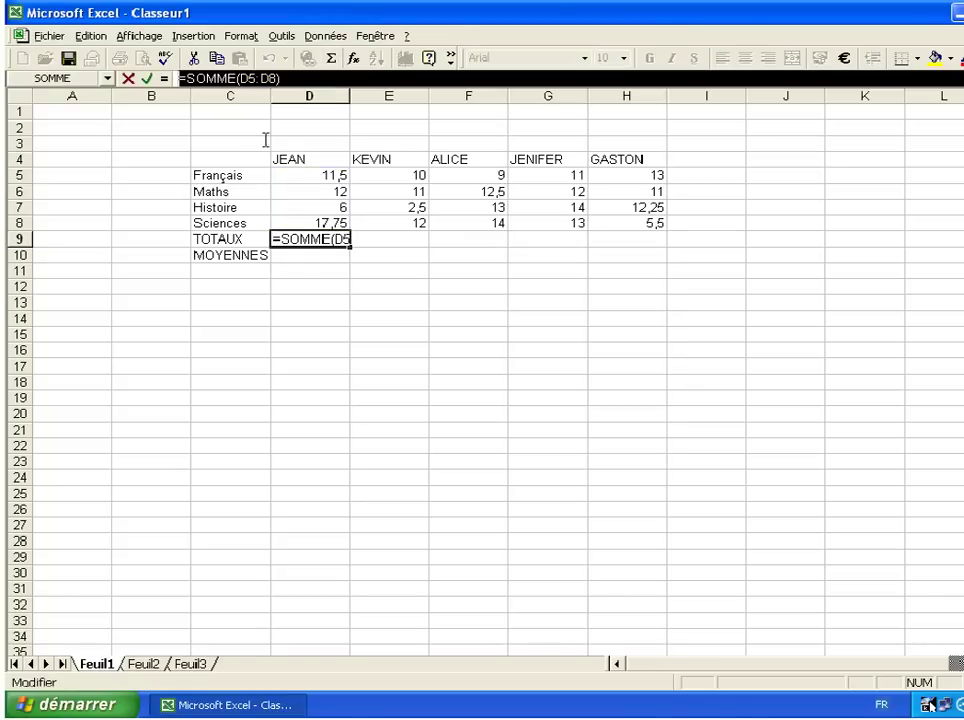
pyautogui.click(310, 174)
pyautogui.click(312, 218)
pyautogui.click(305, 174)
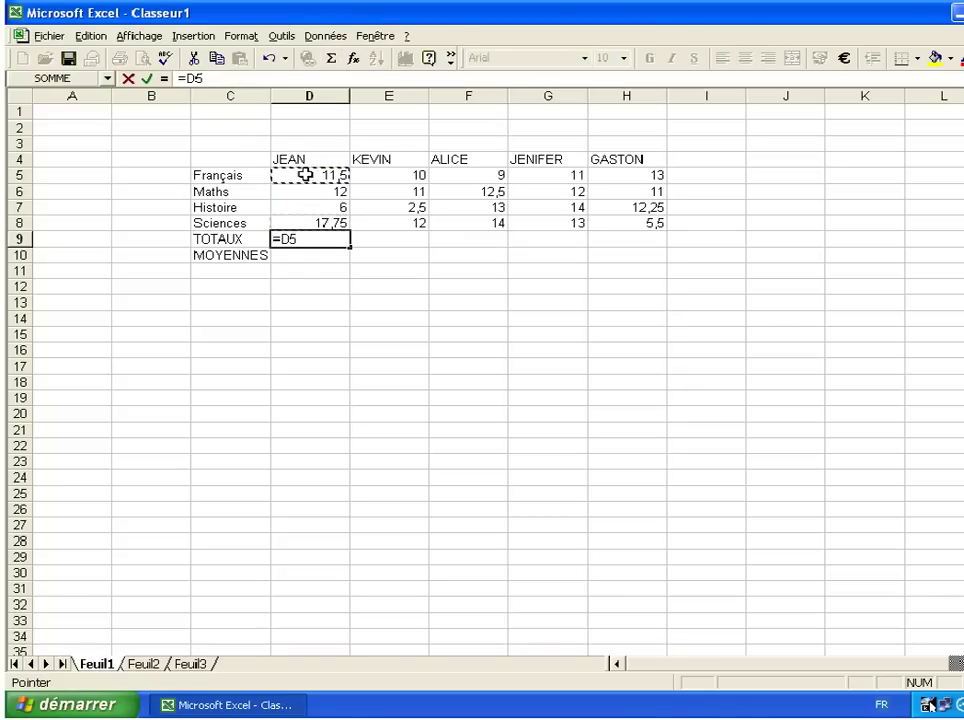
pyautogui.moveTo(305, 174); pyautogui.dragTo(303, 215)
pyautogui.click(413, 236)
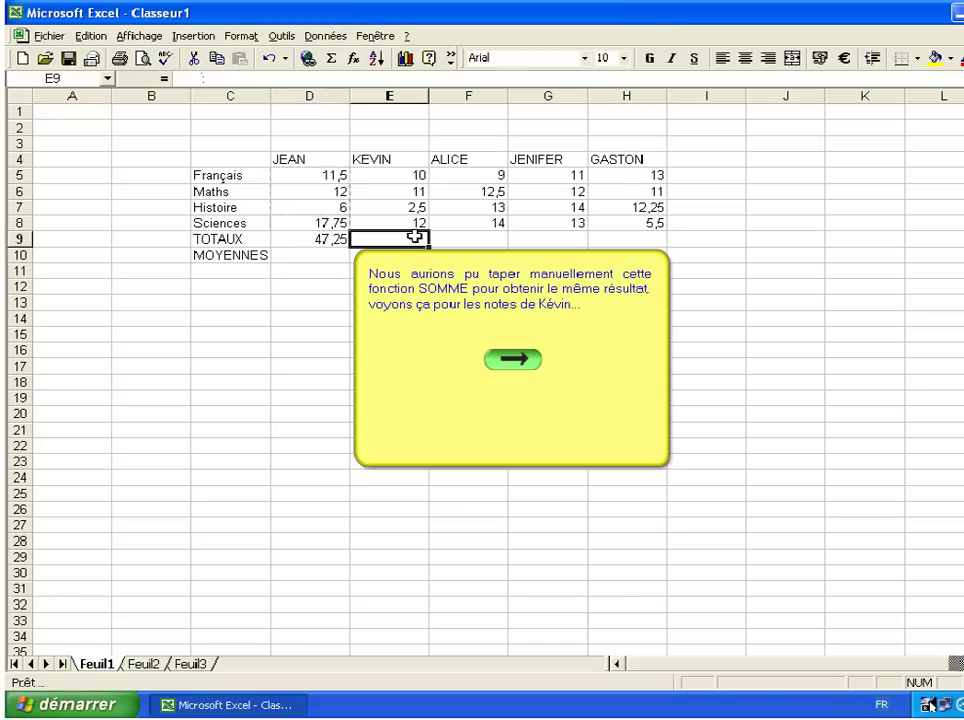
# Enter =SOMME(E5:E8) in E9, giving the second student's total of 35,5
pyautogui.write('=somme(')
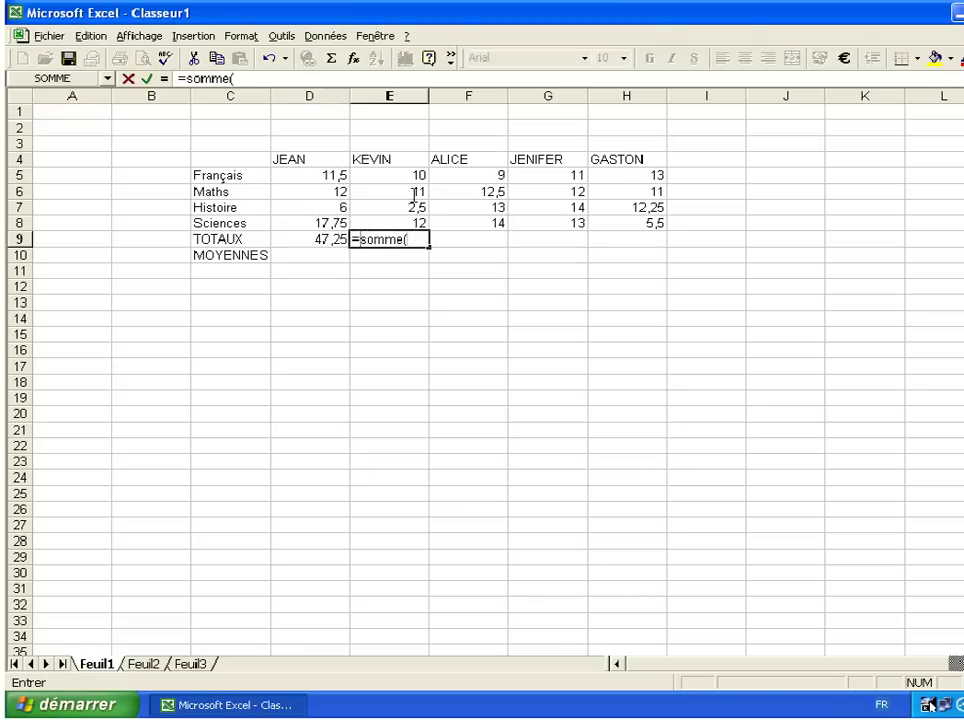
pyautogui.click(409, 177)
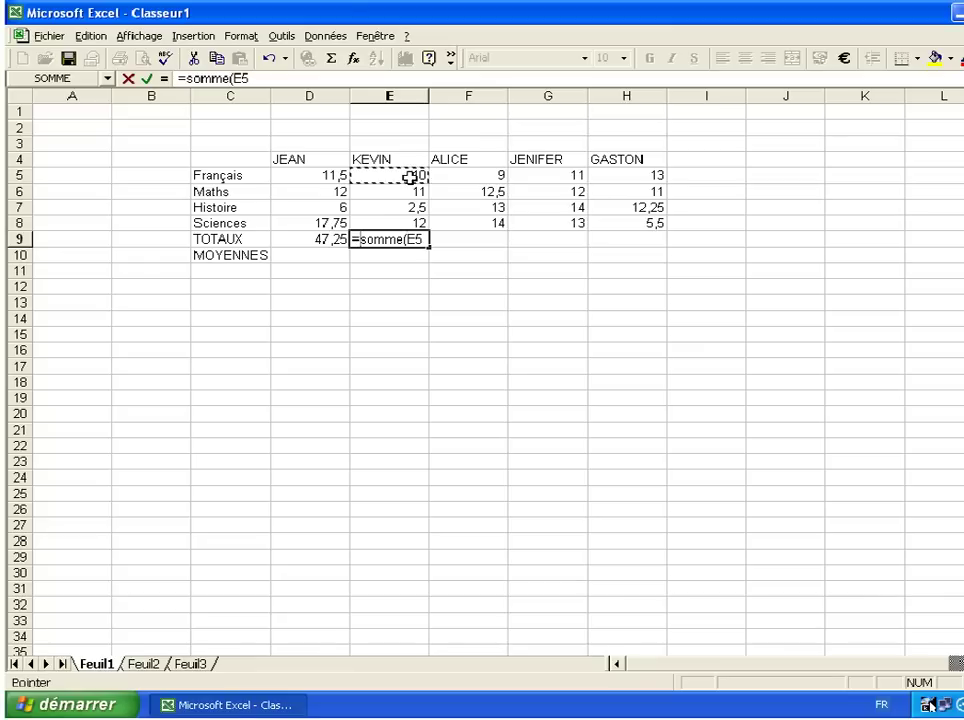
pyautogui.moveTo(409, 177); pyautogui.dragTo(409, 217)
pyautogui.write(')')
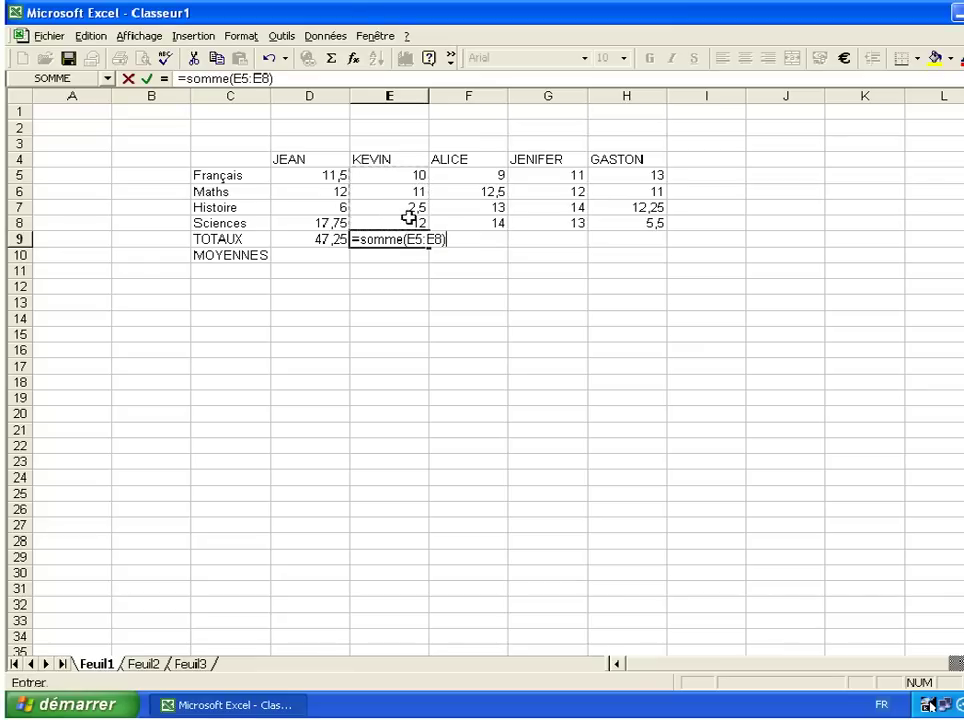
pyautogui.press('Return')
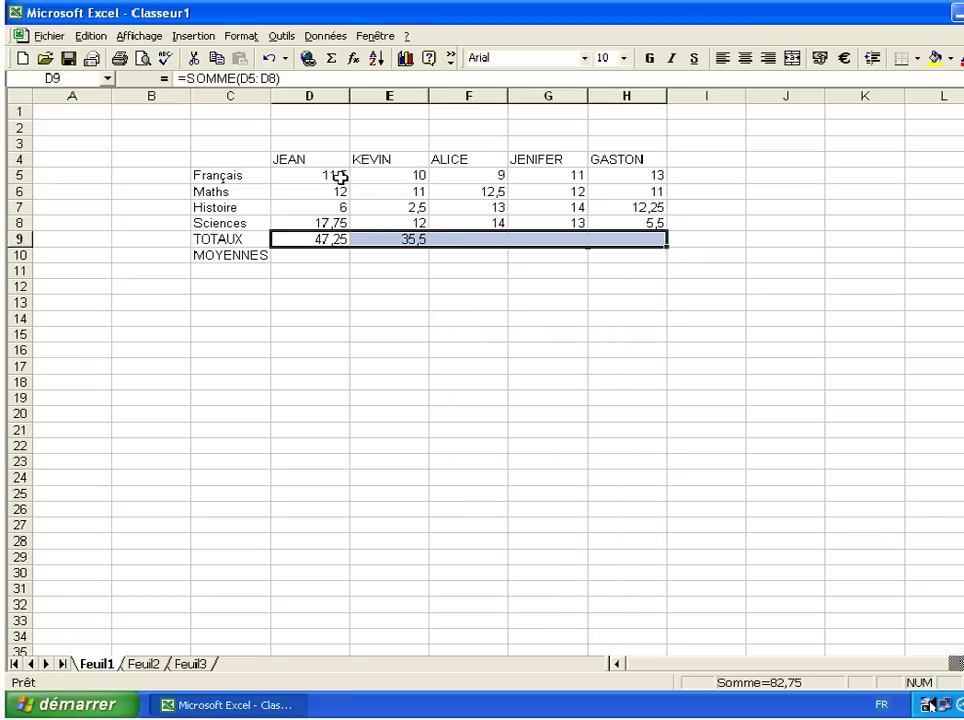
# Fill the total formula right across D9:H9, giving 48,5, 50 and 41,75
pyautogui.click(91, 38)
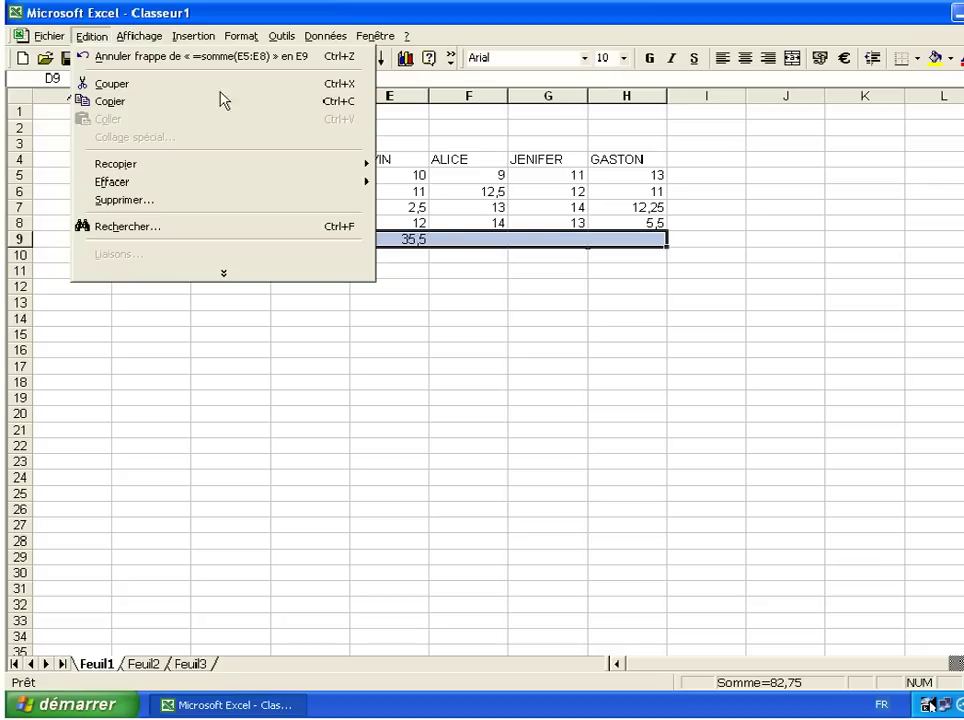
pyautogui.moveTo(365, 165)
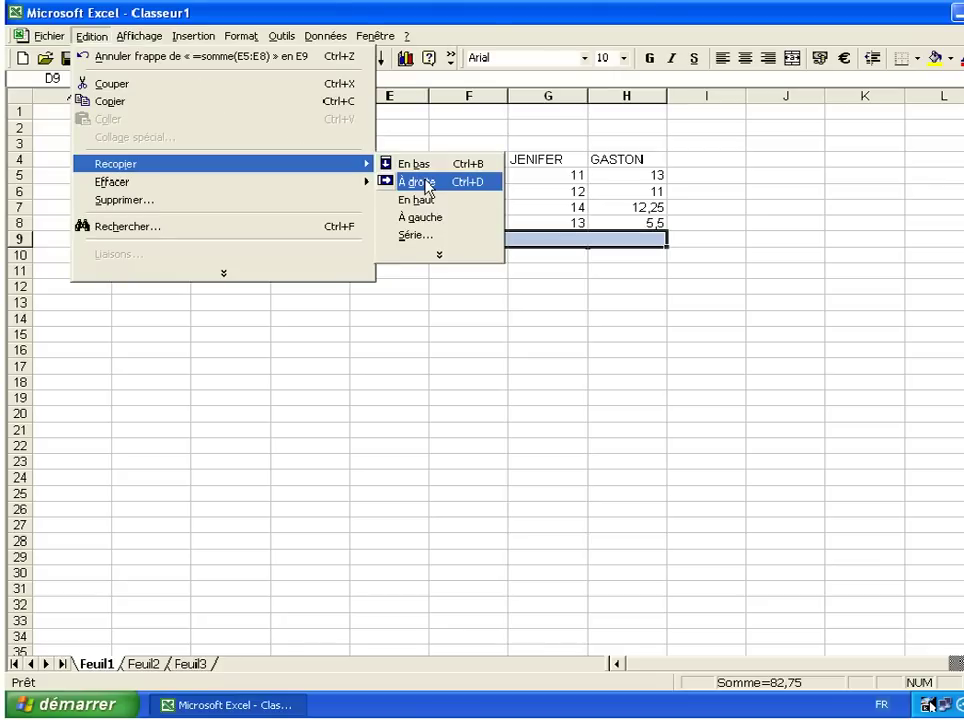
pyautogui.click(428, 184)
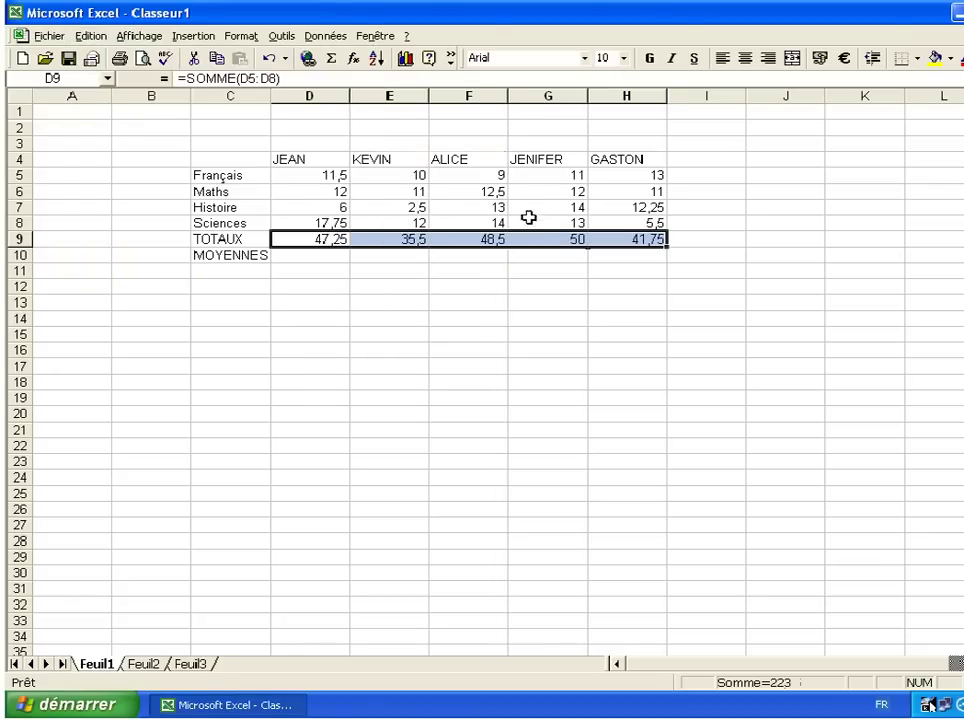
pyautogui.click(625, 256)
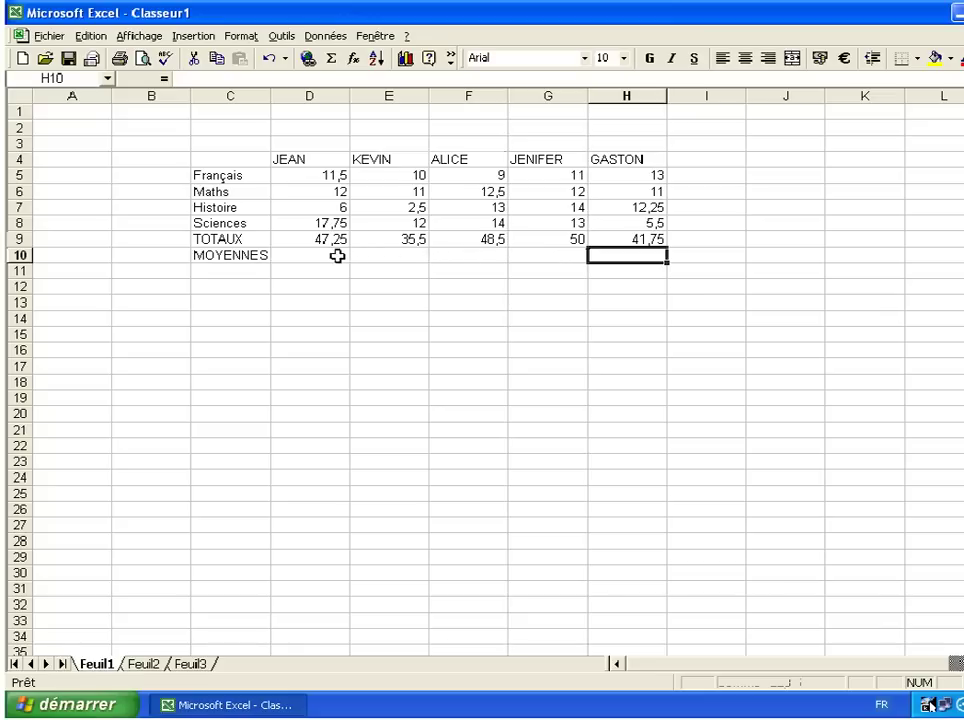
pyautogui.click(326, 256)
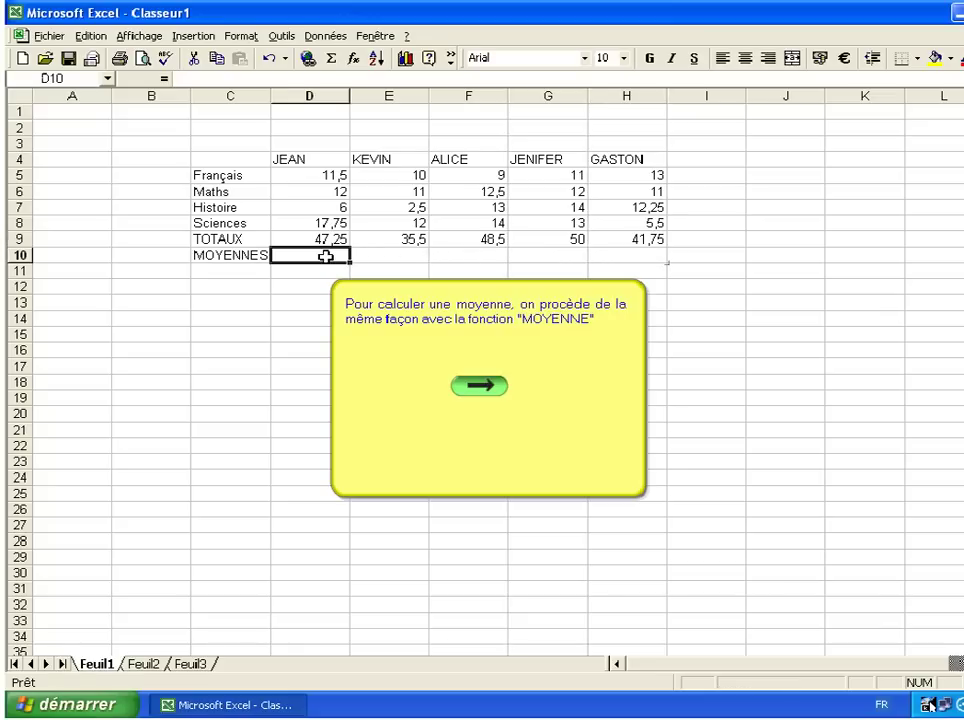
# Enter =MOYENNE(D5:D8) in D10, giving an average of 11,8125
pyautogui.write('=moy')
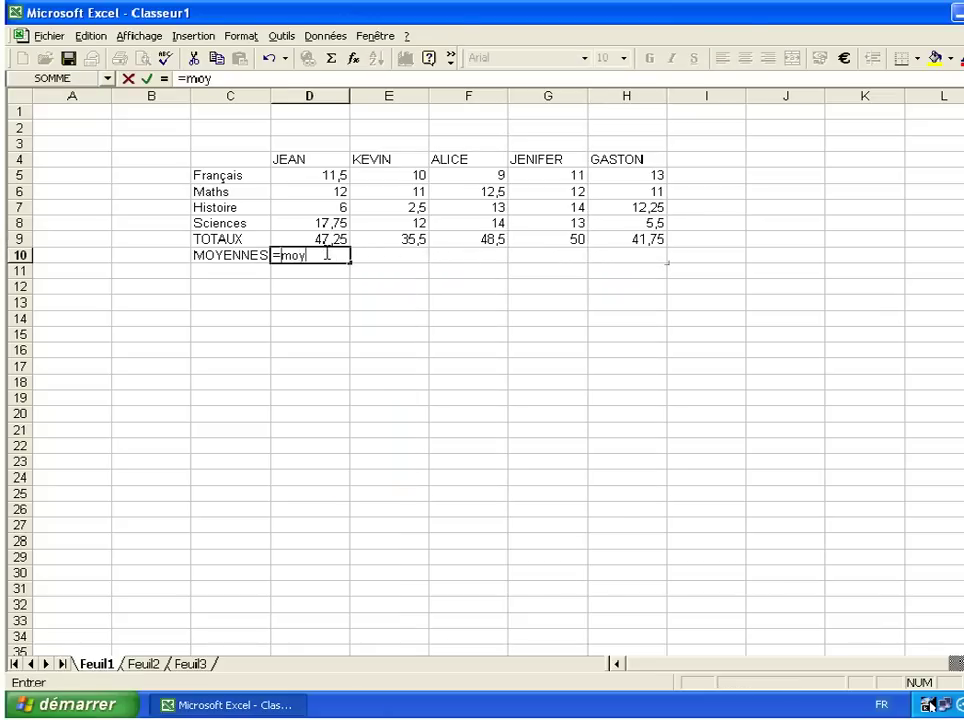
pyautogui.write('enne(')
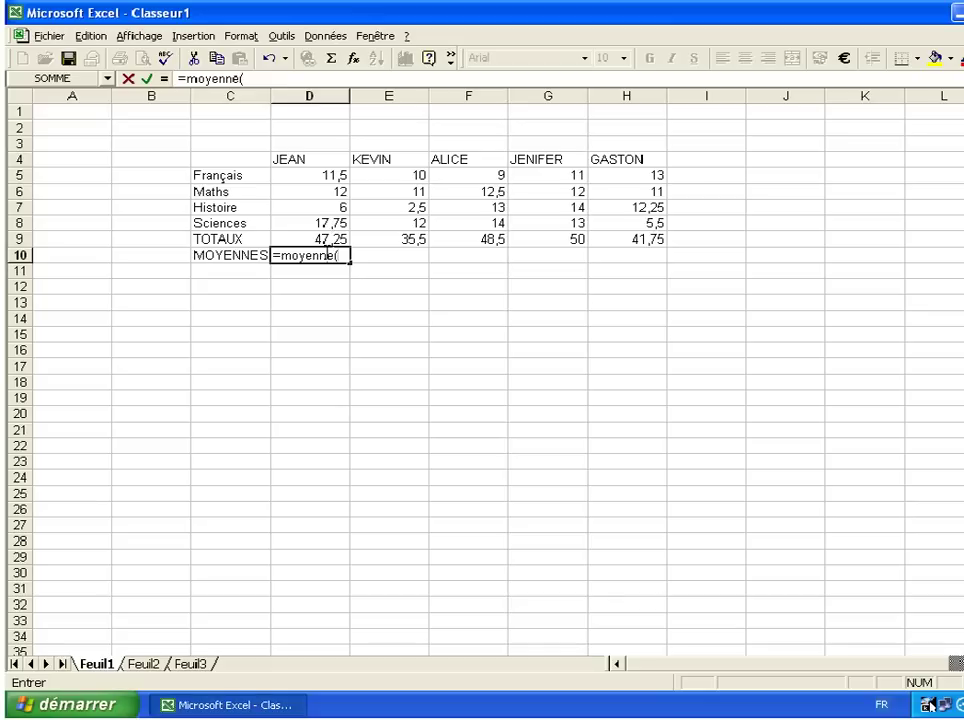
pyautogui.moveTo(329, 178); pyautogui.dragTo(330, 217)
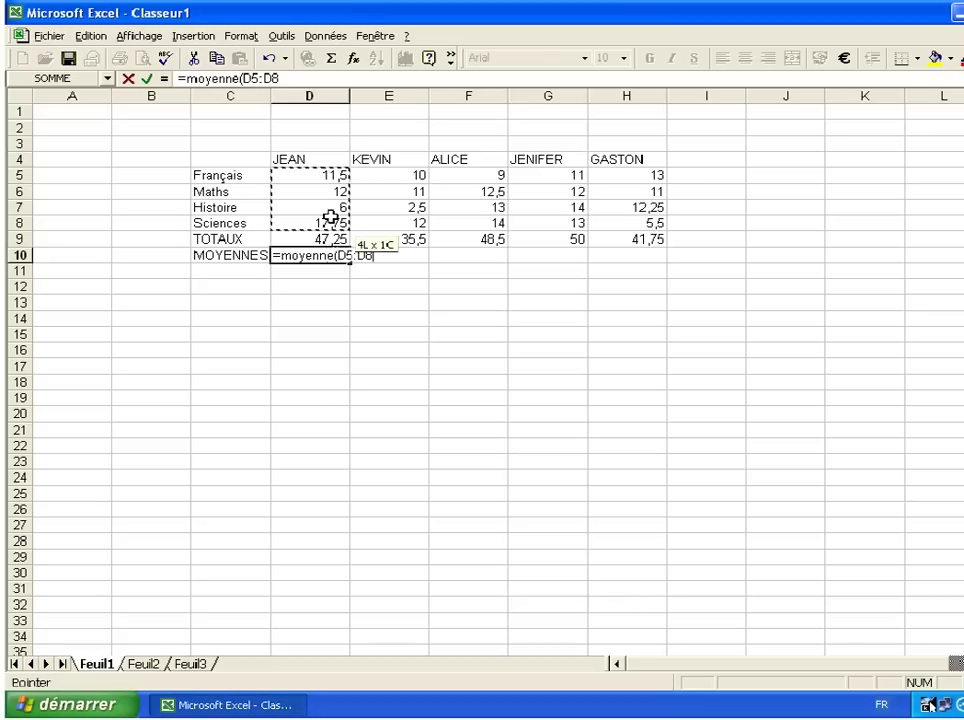
pyautogui.write(')')
pyautogui.press('Return')
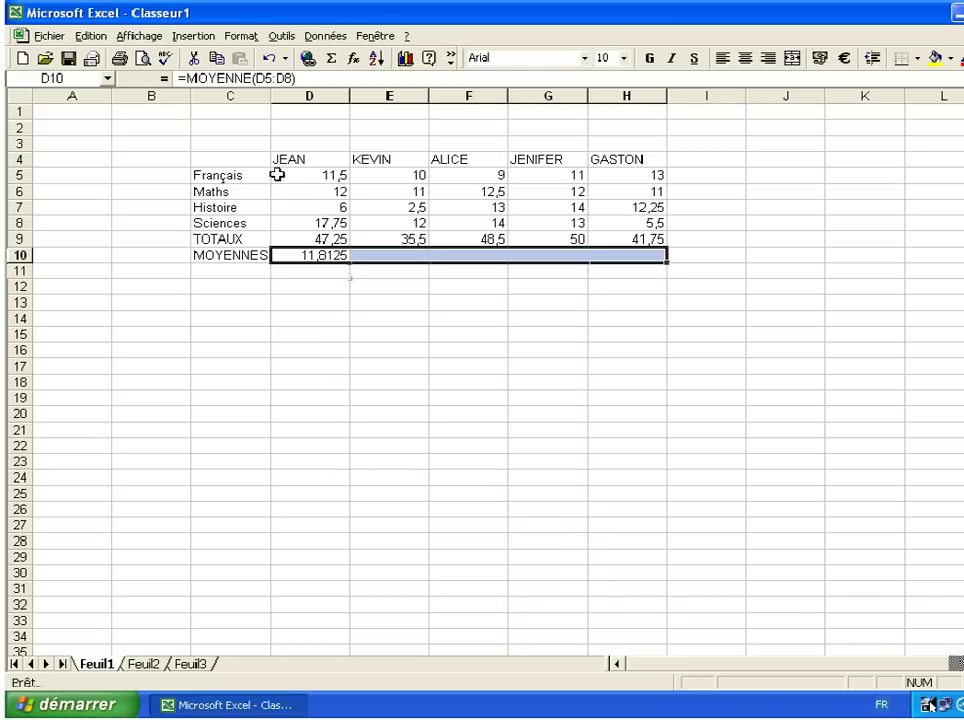
# Fill the average formula right across E10:H10, giving 8,875, 12,125, 12,5 and 10,4375
pyautogui.click(101, 38)
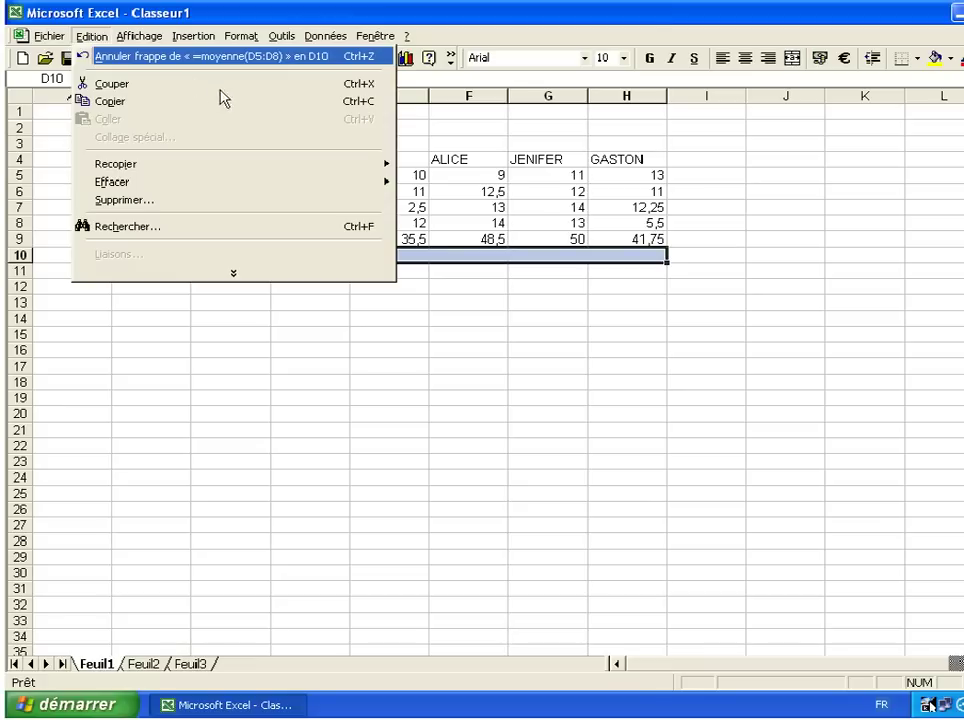
pyautogui.moveTo(388, 166)
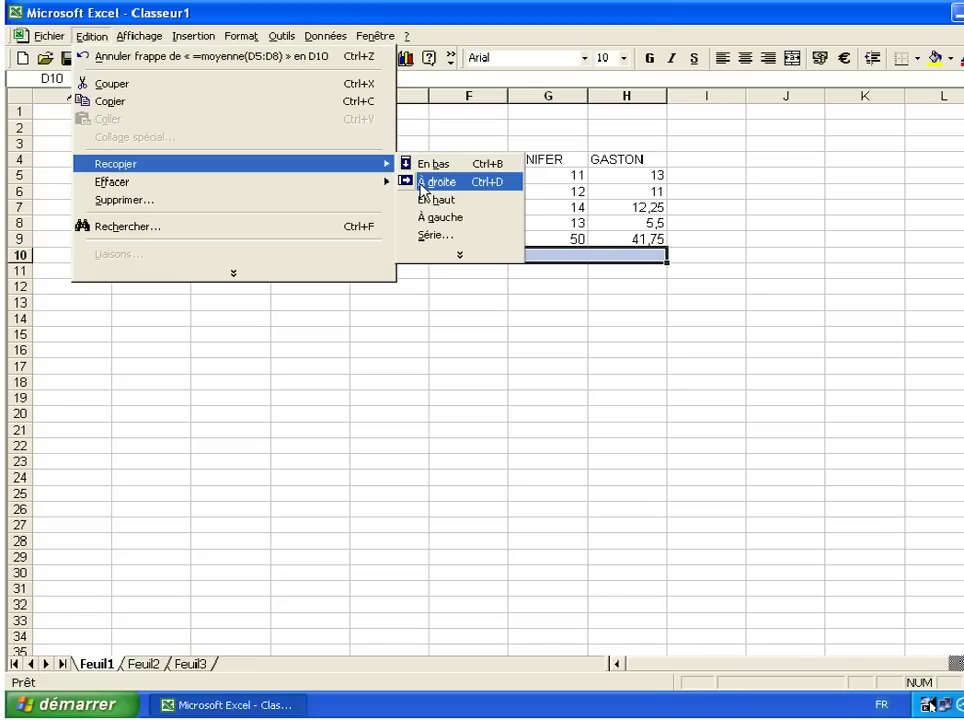
pyautogui.click(421, 186)
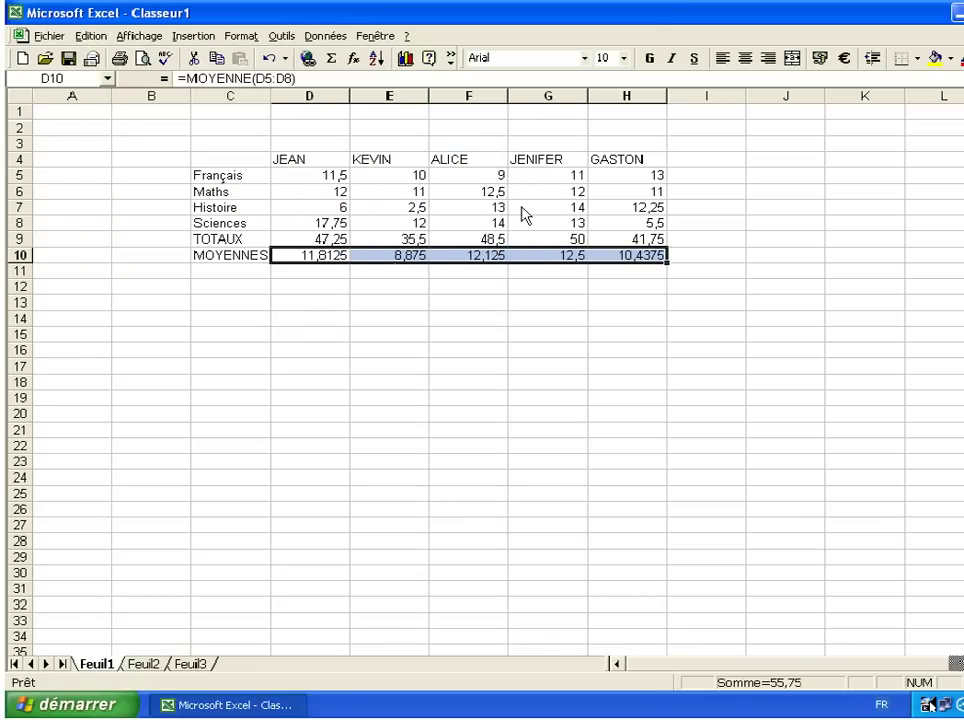
pyautogui.click(708, 250)
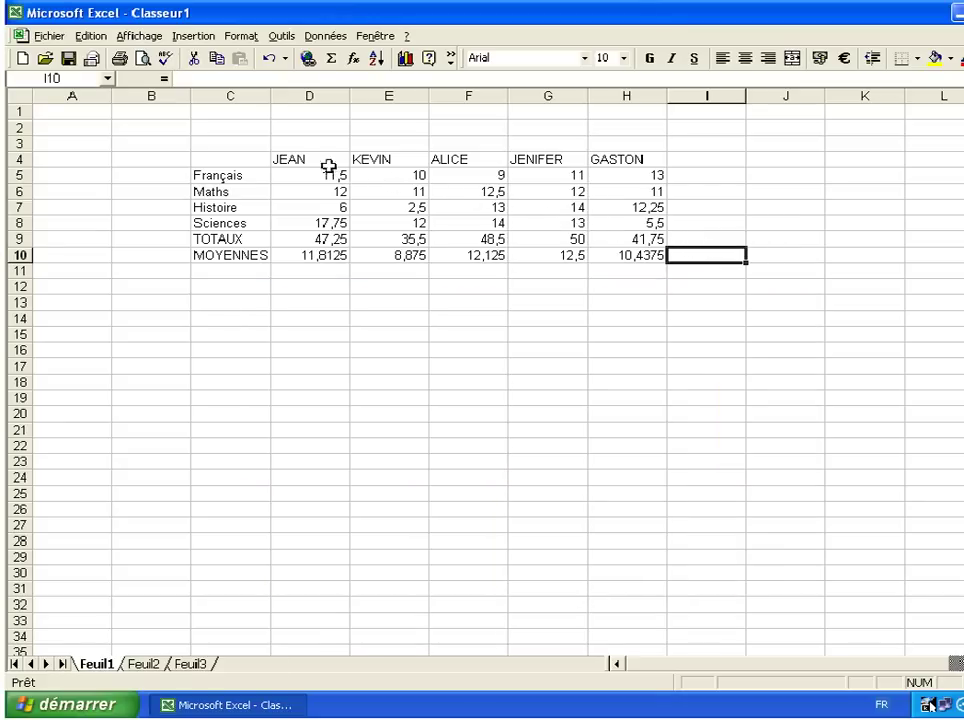
# Make the name headers in D4:H4 bold with a light blue font colour
pyautogui.click(310, 159)
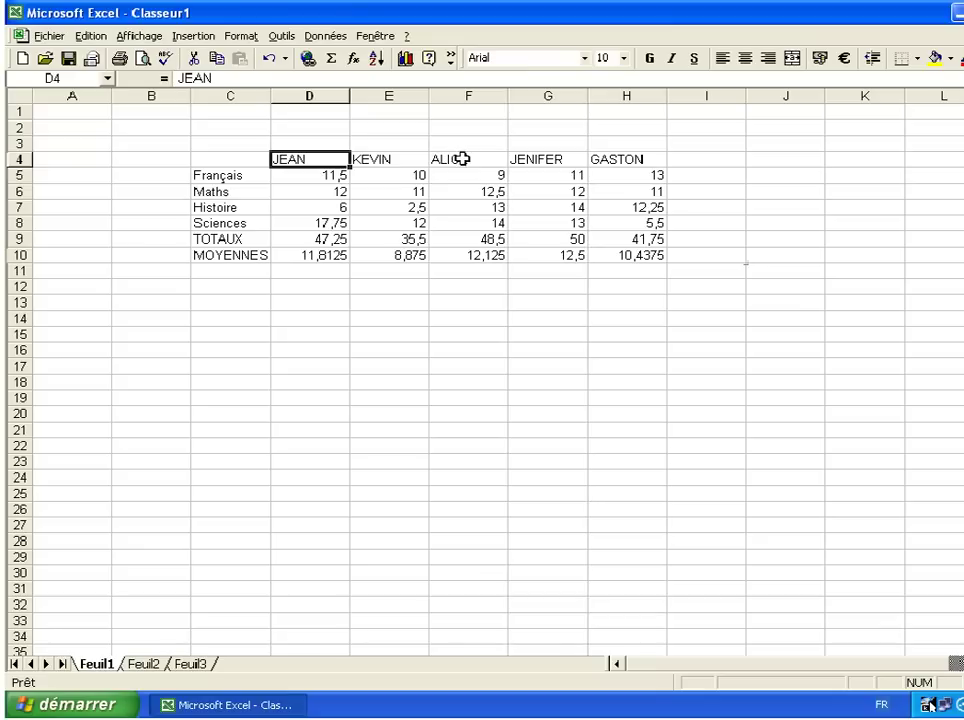
pyautogui.moveTo(460, 158); pyautogui.dragTo(596, 158)
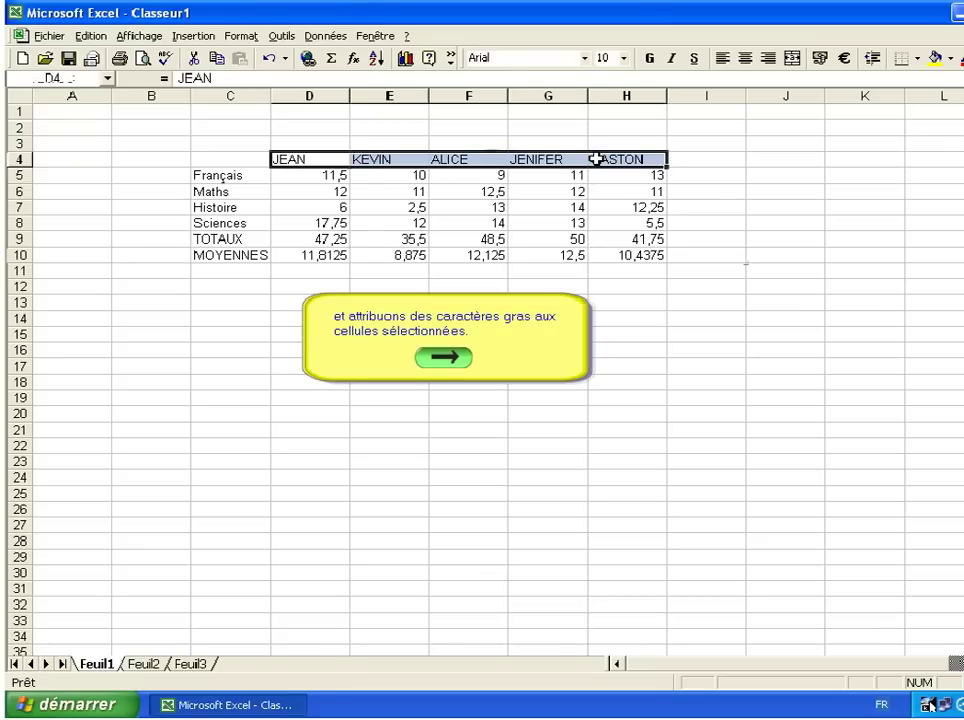
pyautogui.click(650, 58)
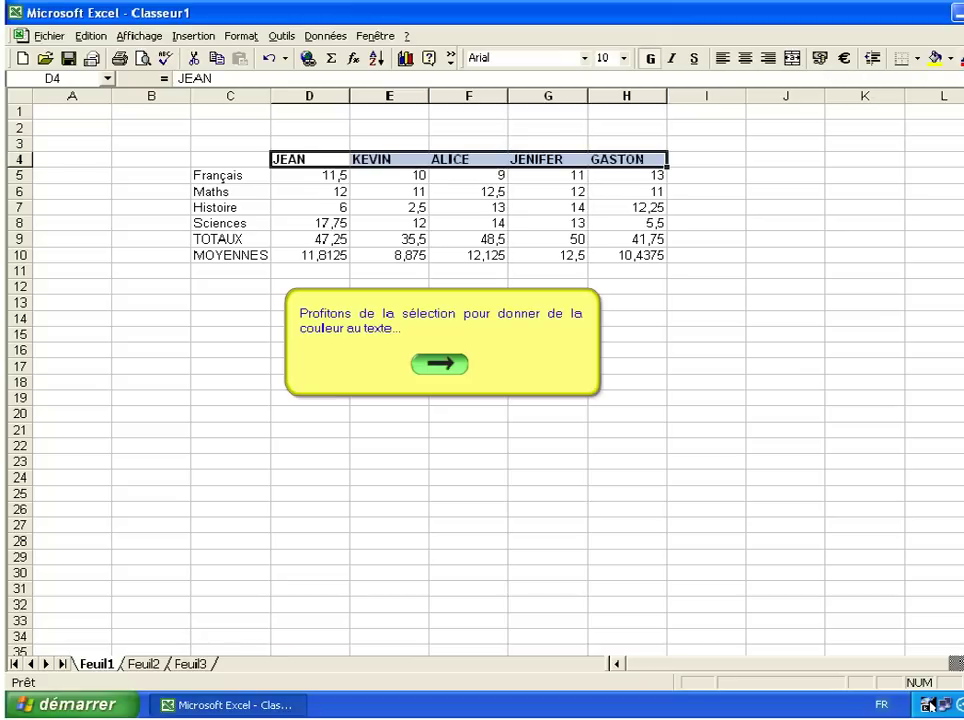
pyautogui.click(960, 58)
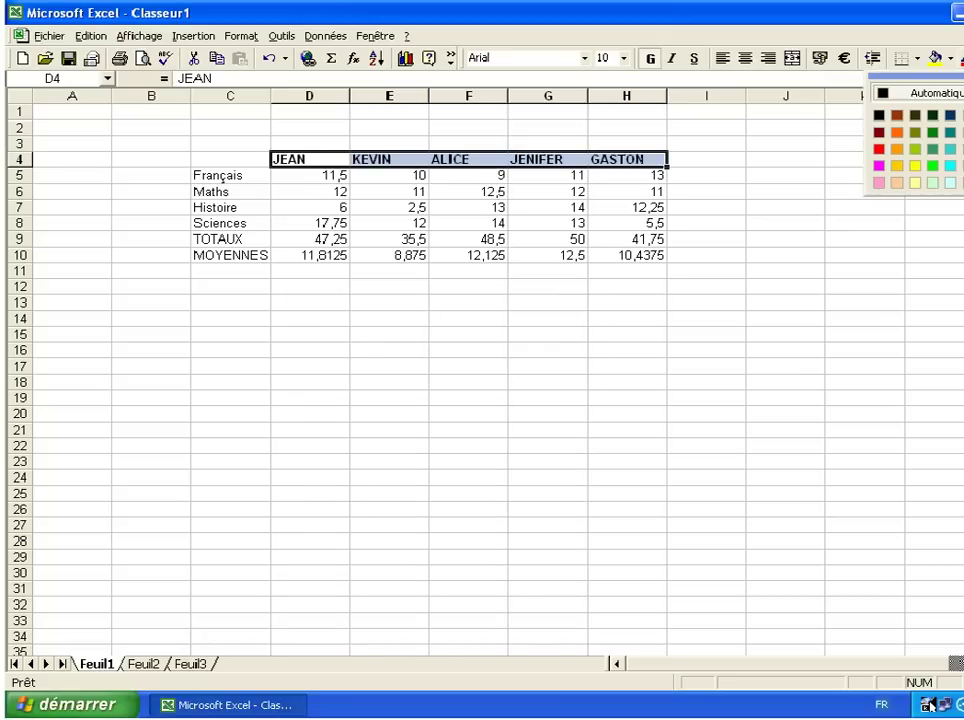
pyautogui.click(948, 153)
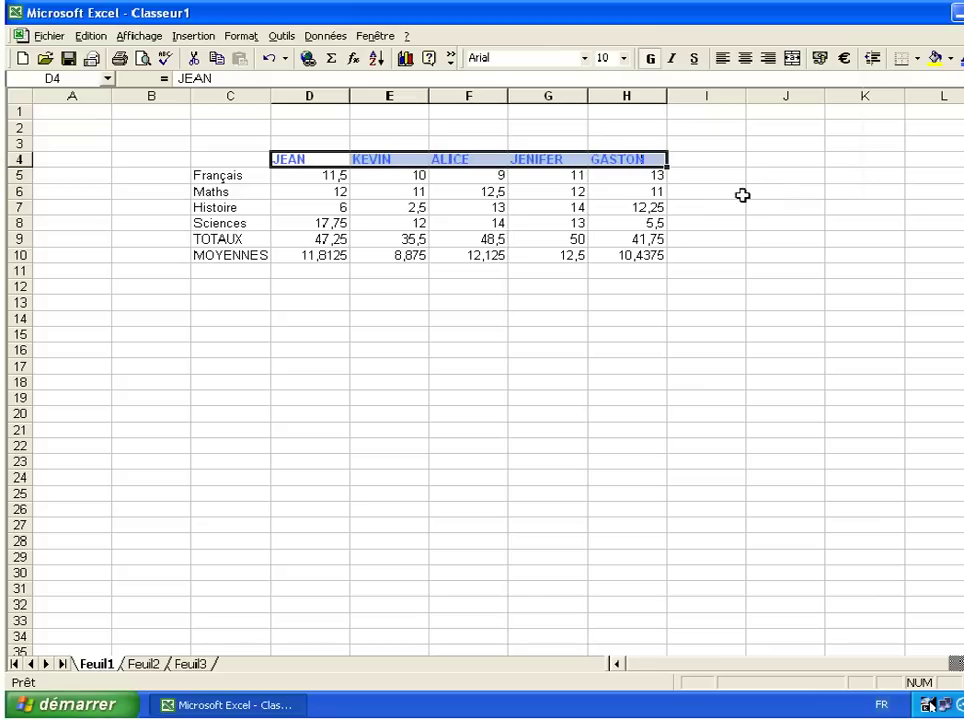
pyautogui.click(579, 227)
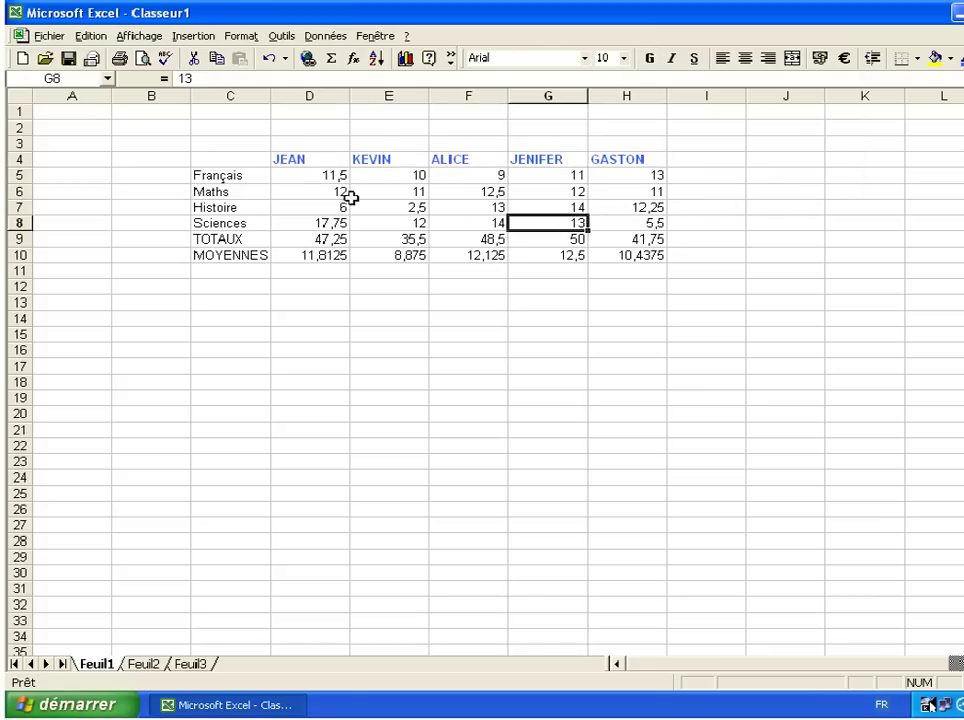
# Bold the TOTAUX and MOYENNES labels in C9:C10
pyautogui.click(224, 178)
pyautogui.moveTo(210, 190)
pyautogui.mouseDown()
pyautogui.moveTo(226, 221)
pyautogui.moveTo(207, 251)
pyautogui.mouseUp()
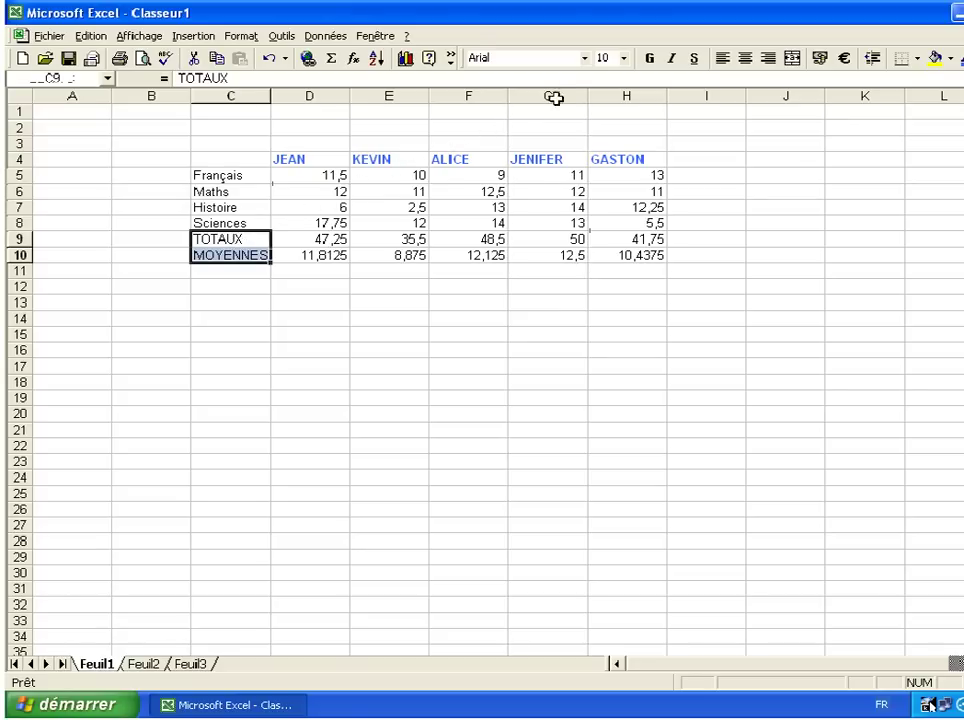
pyautogui.click(651, 59)
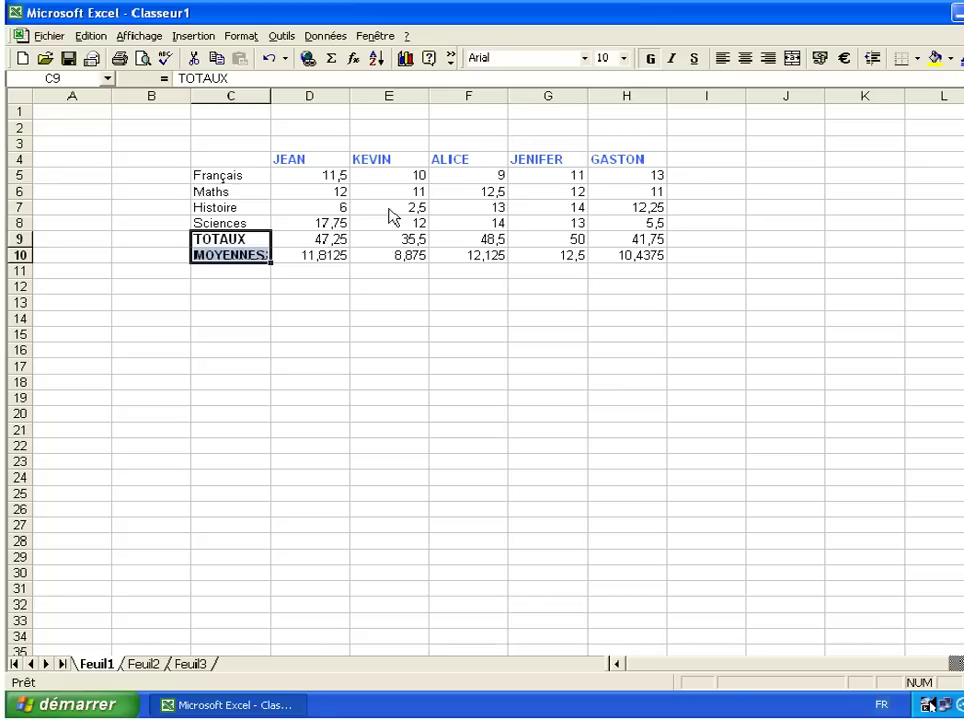
pyautogui.click(316, 242)
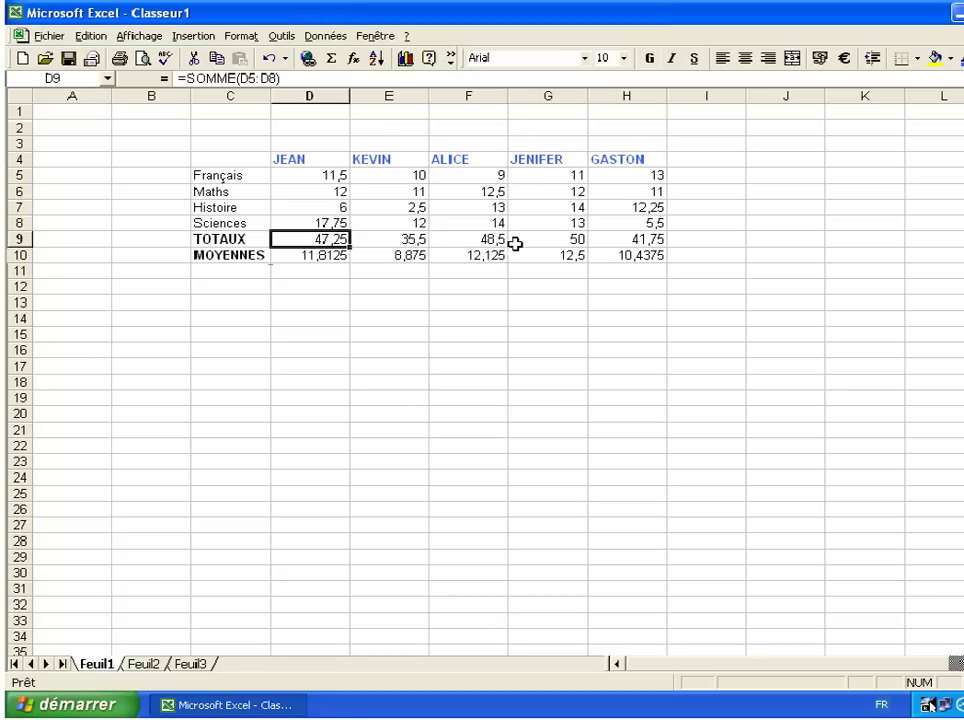
pyautogui.keyDown('shift'); pyautogui.click(590, 241); pyautogui.keyUp('shift')
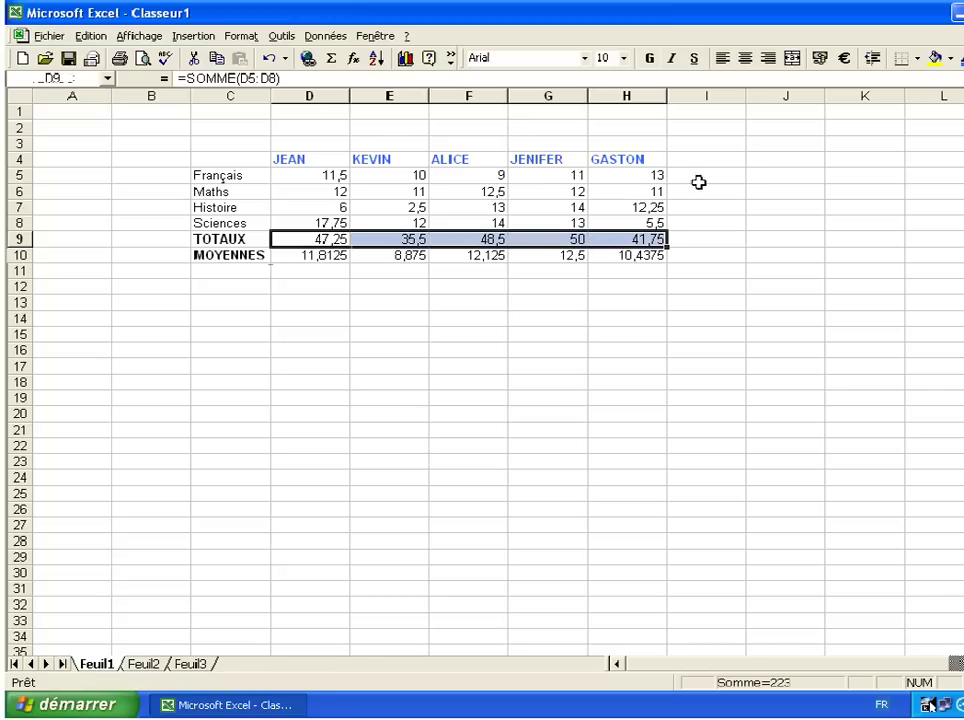
# Add top and bottom borders to the TOTAUX figures D9:H9
pyautogui.click(917, 60)
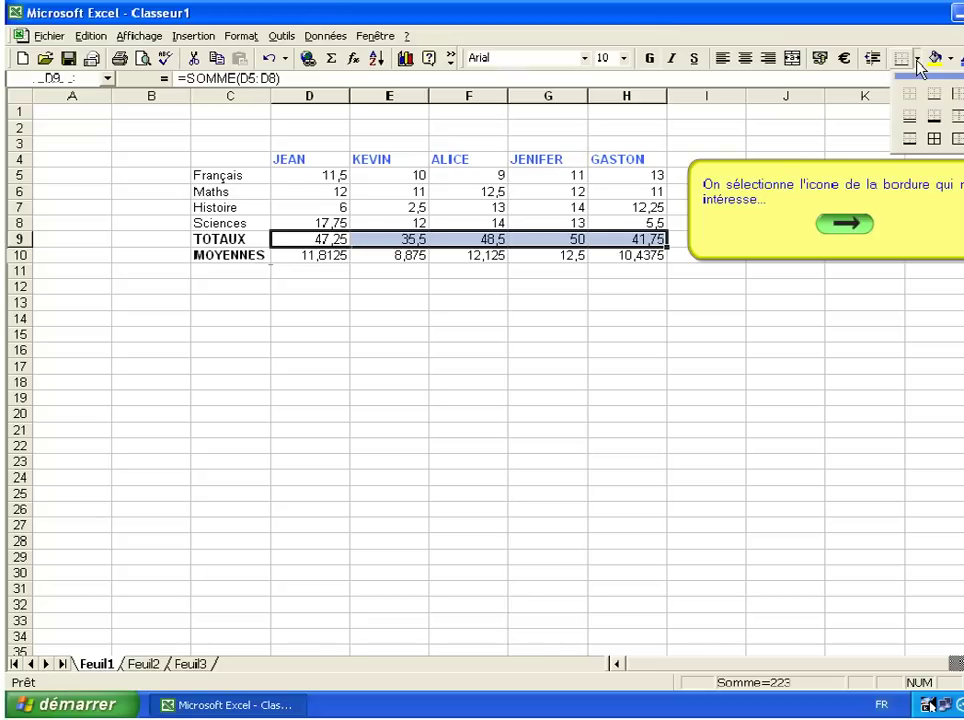
pyautogui.click(957, 118)
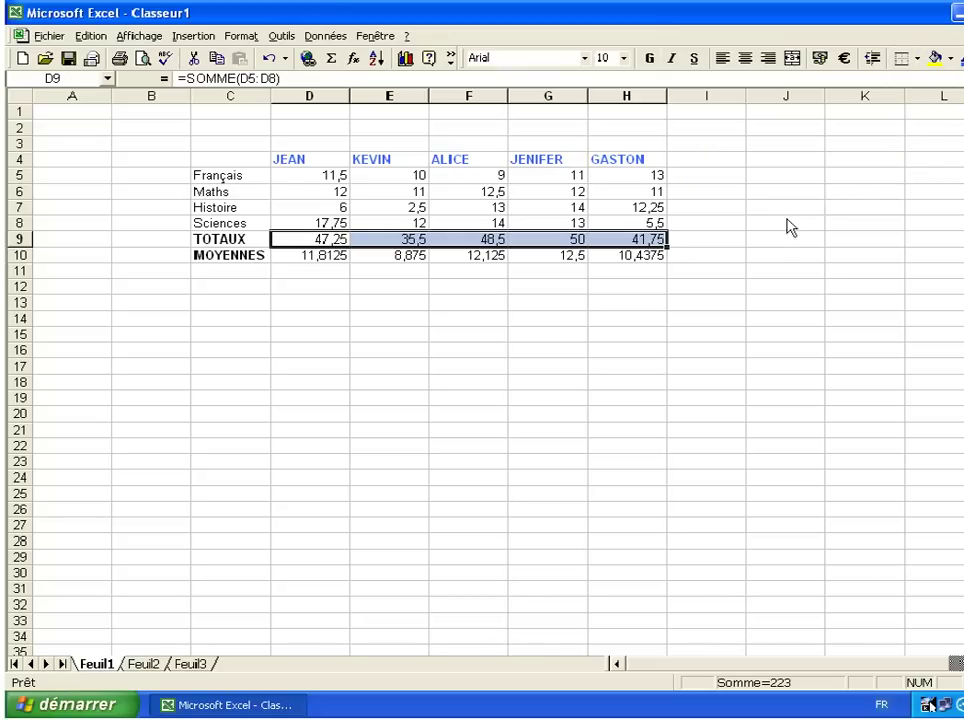
pyautogui.click(705, 261)
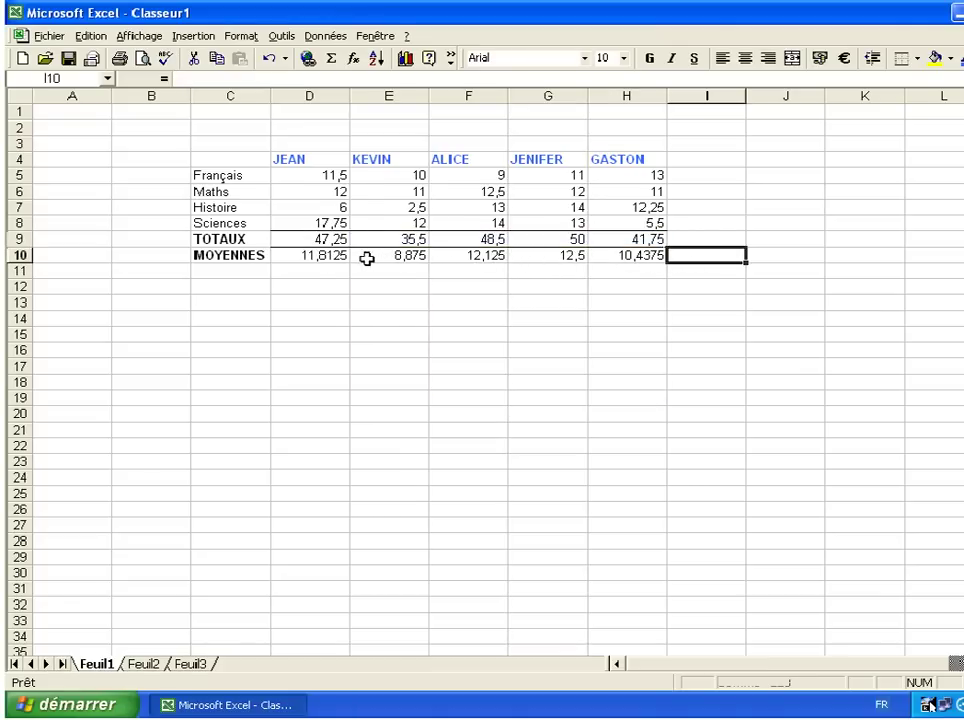
# Add a bottom border under the MOYENNES figures D10:H10
pyautogui.click(311, 257)
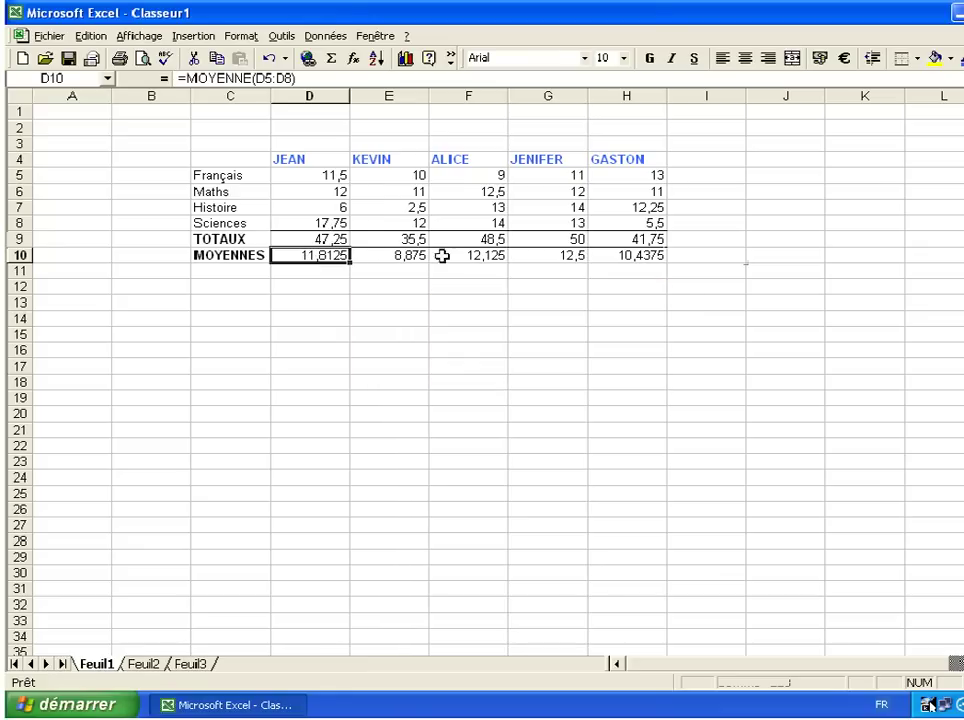
pyautogui.moveTo(311, 256); pyautogui.dragTo(625, 256)
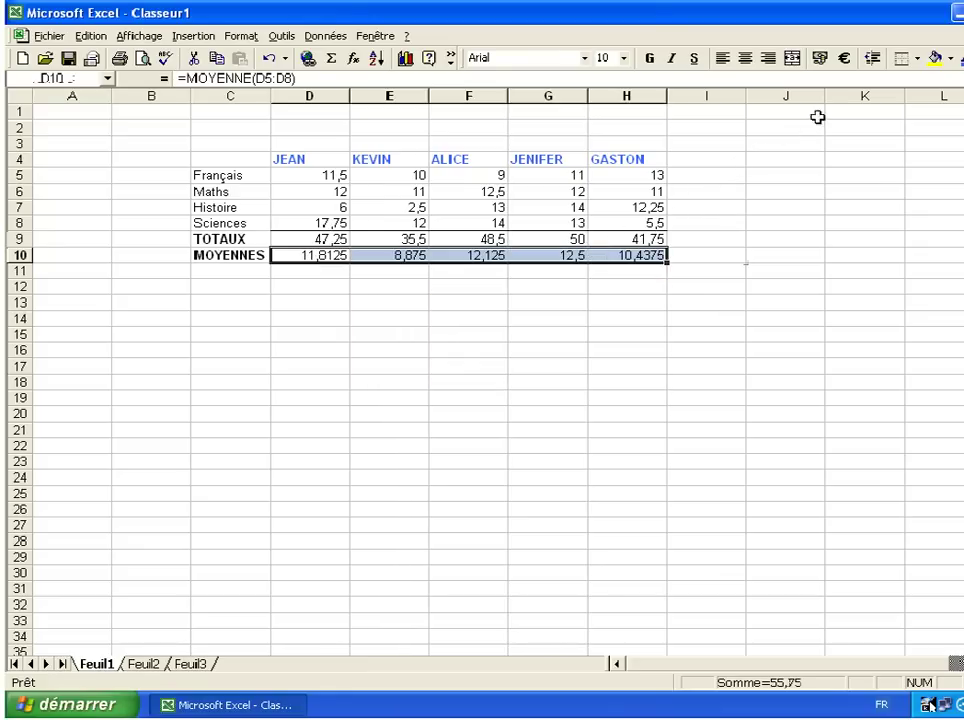
pyautogui.click(917, 59)
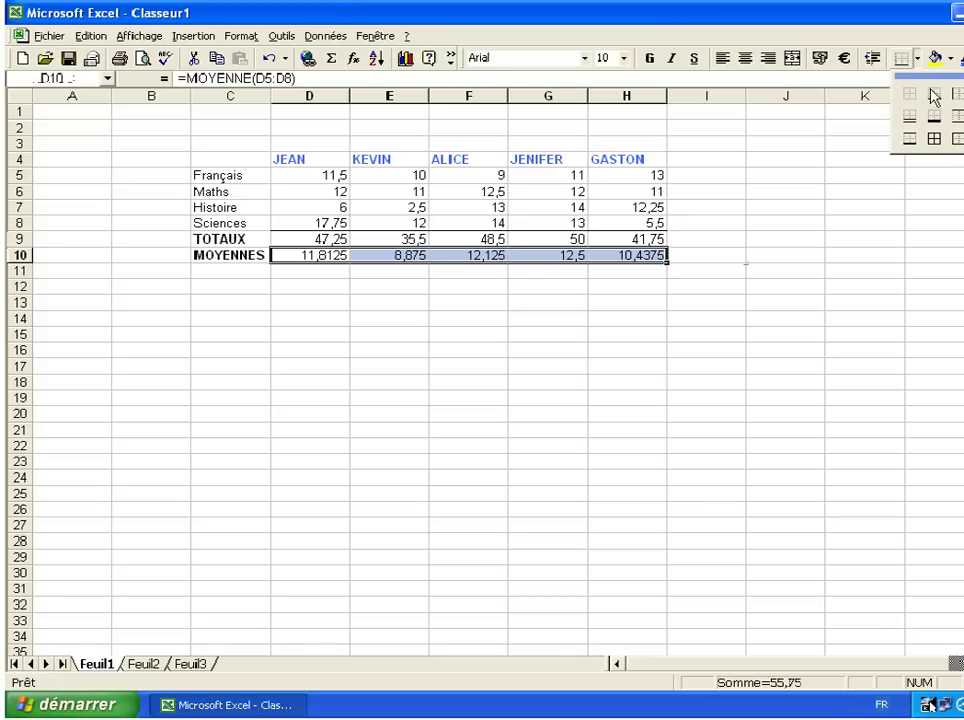
pyautogui.click(941, 116)
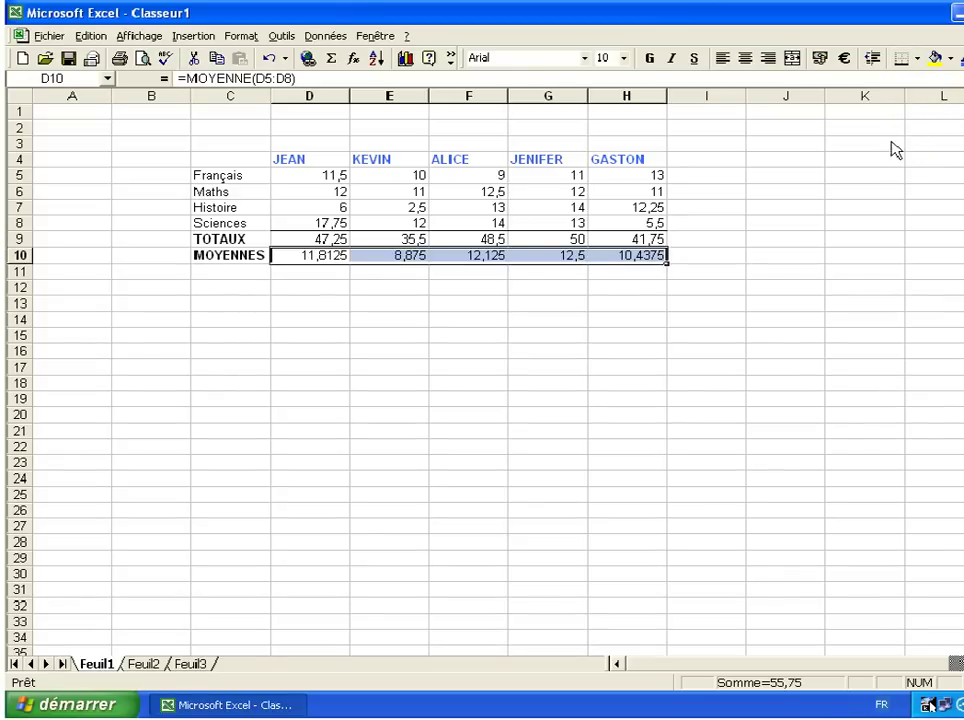
pyautogui.click(800, 209)
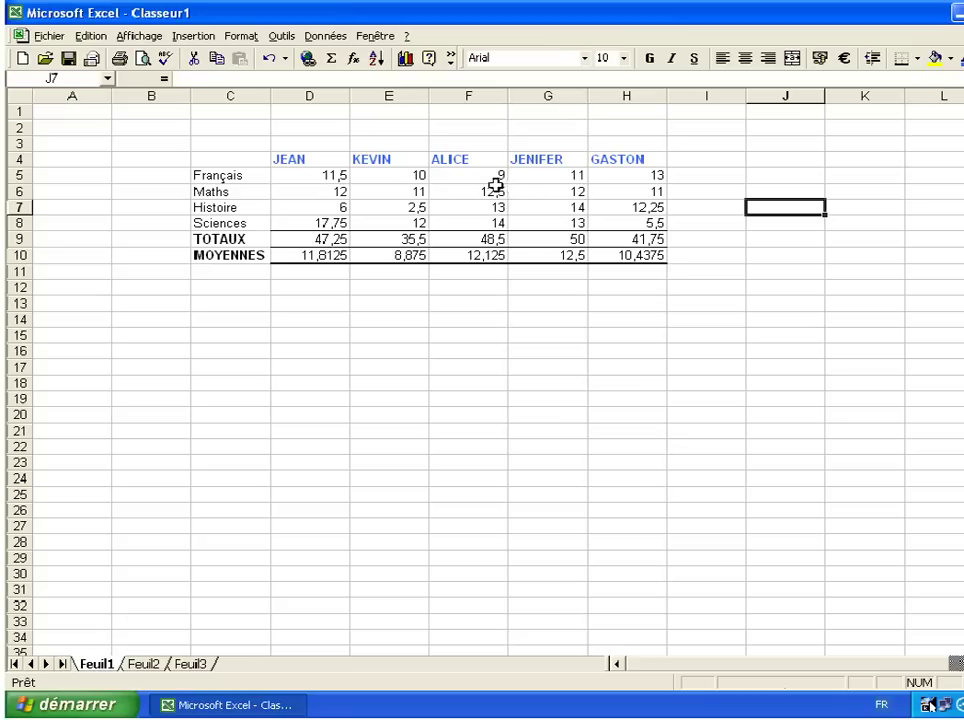
# Give the student name headers D4:H4 a border
pyautogui.click(286, 163)
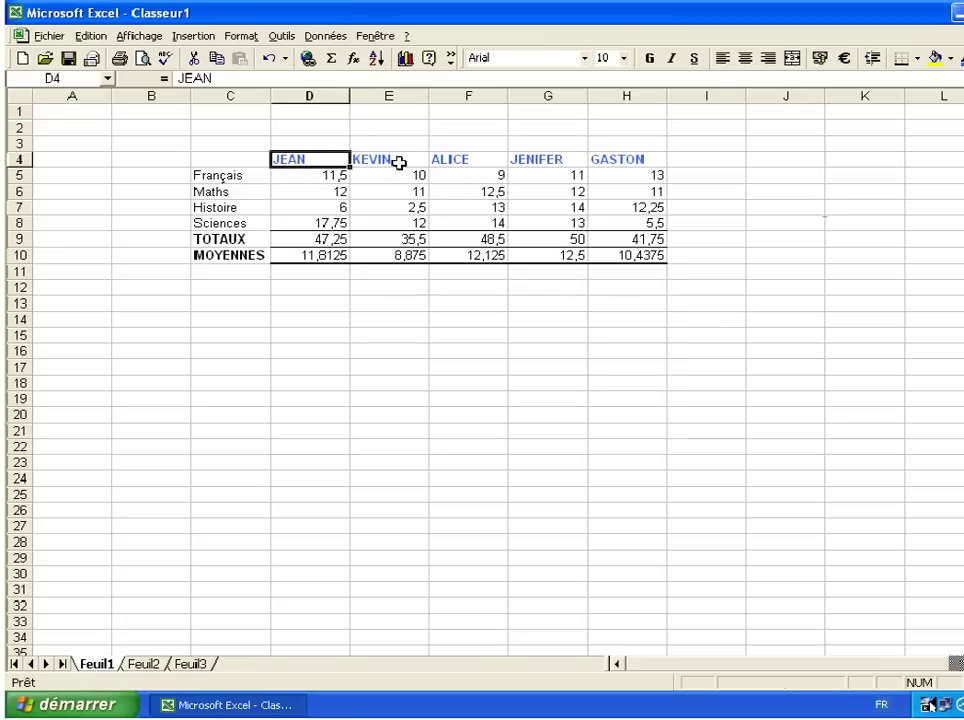
pyautogui.keyDown('shift'); pyautogui.click(609, 158); pyautogui.keyUp('shift')
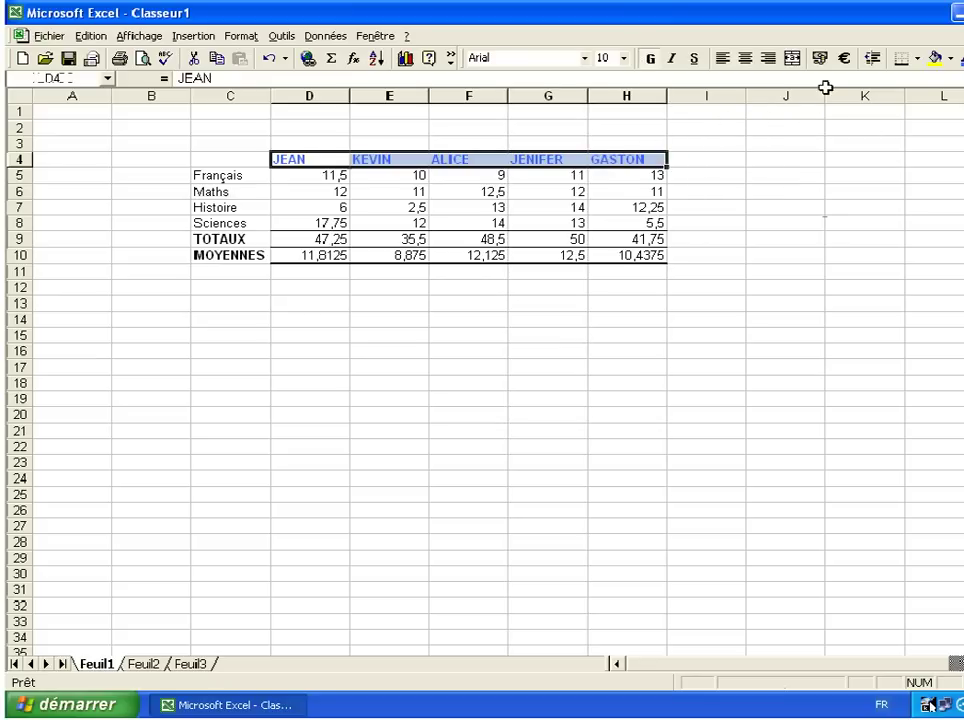
pyautogui.click(916, 59)
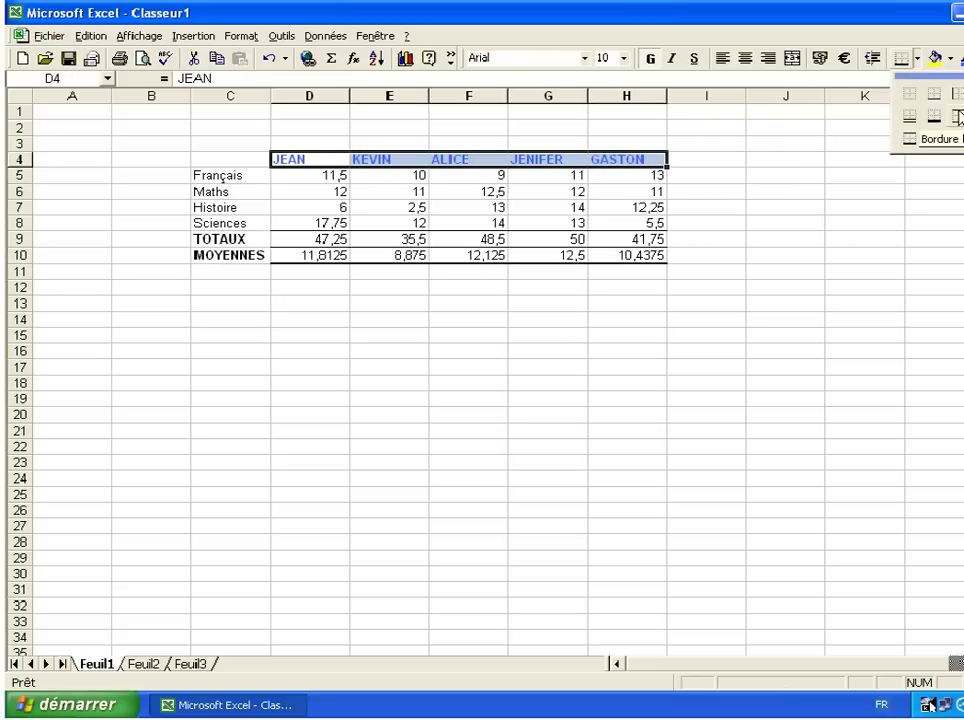
pyautogui.click(958, 117)
pyautogui.click(870, 194)
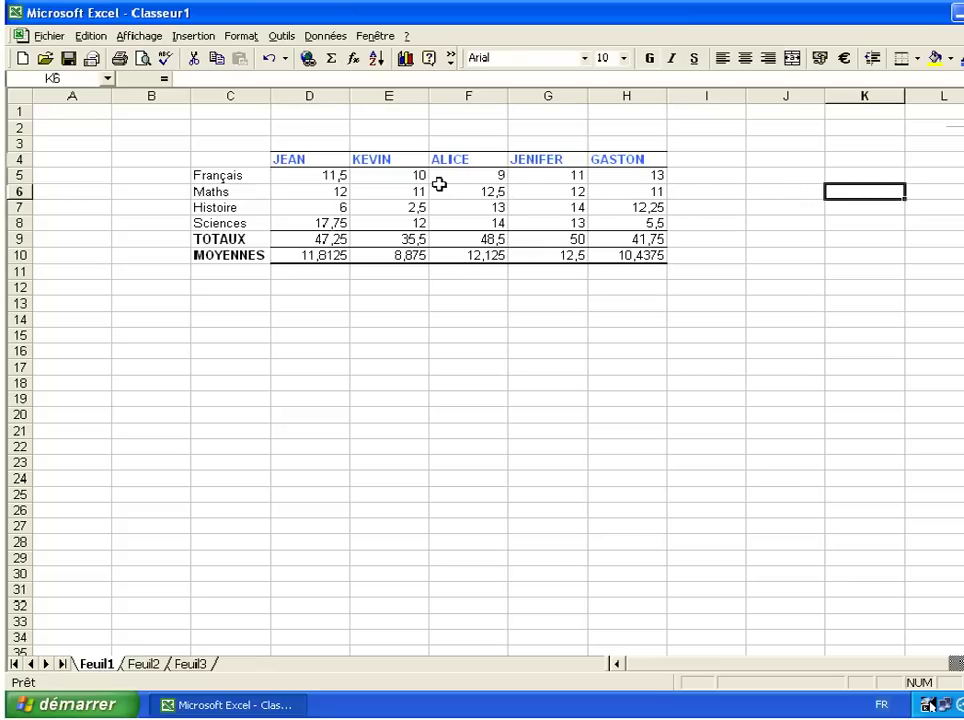
# Apply a border to the subject labels from Français down to MOYENNES
pyautogui.click(240, 177)
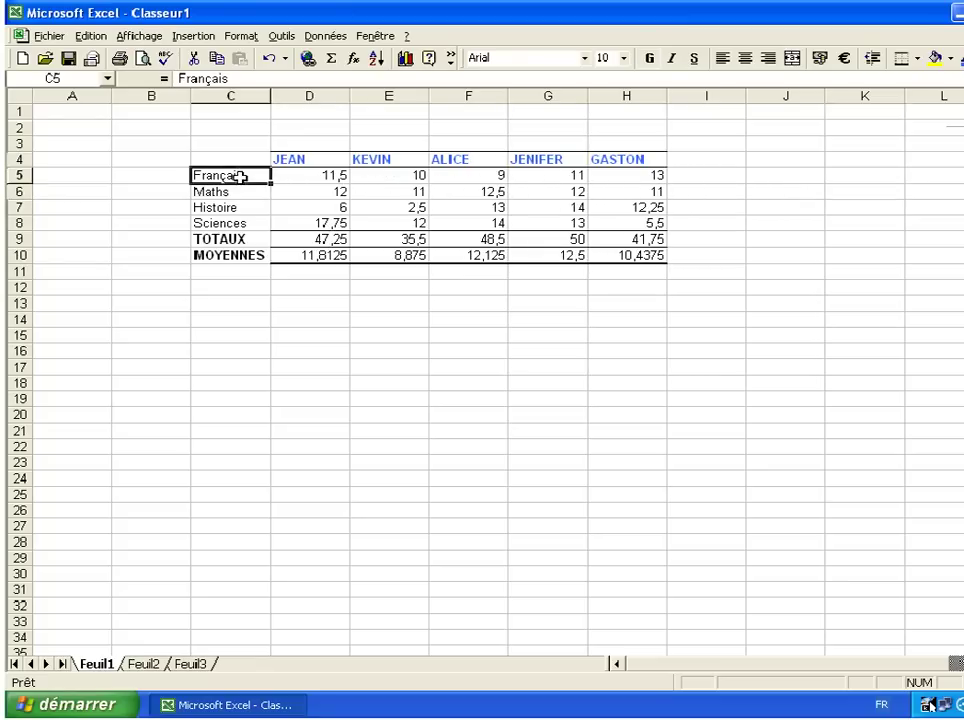
pyautogui.moveTo(240, 230); pyautogui.dragTo(238, 254)
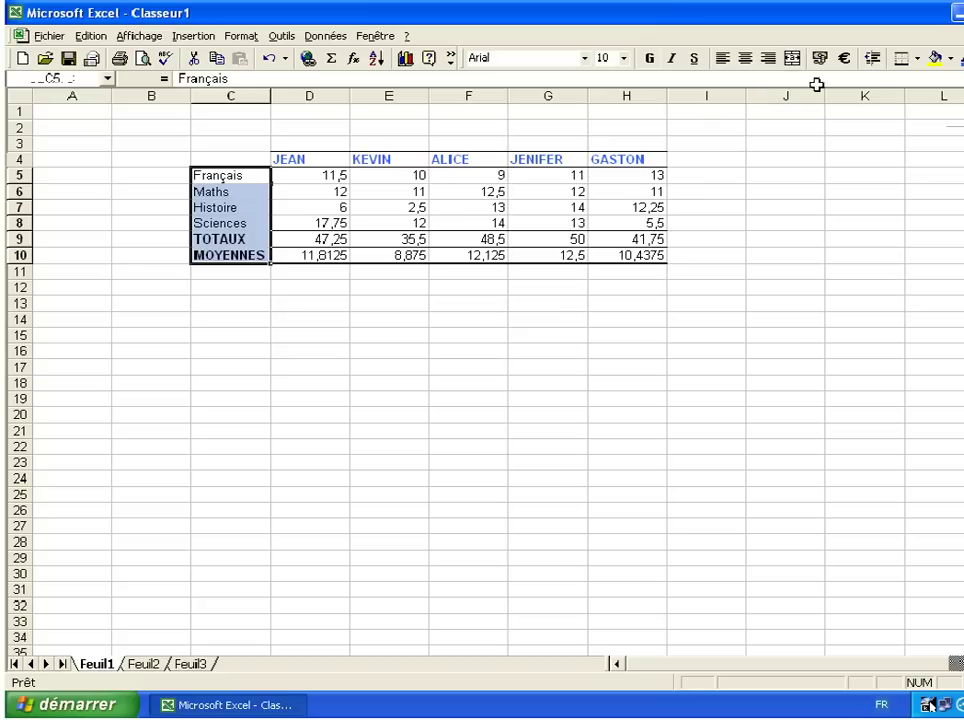
pyautogui.click(917, 60)
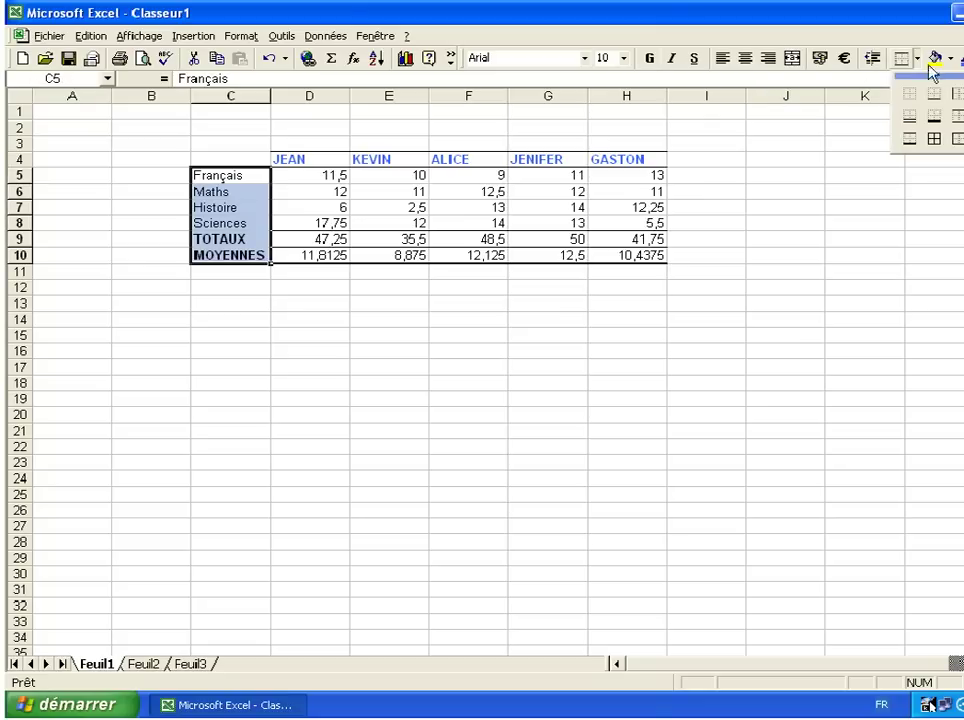
pyautogui.click(941, 104)
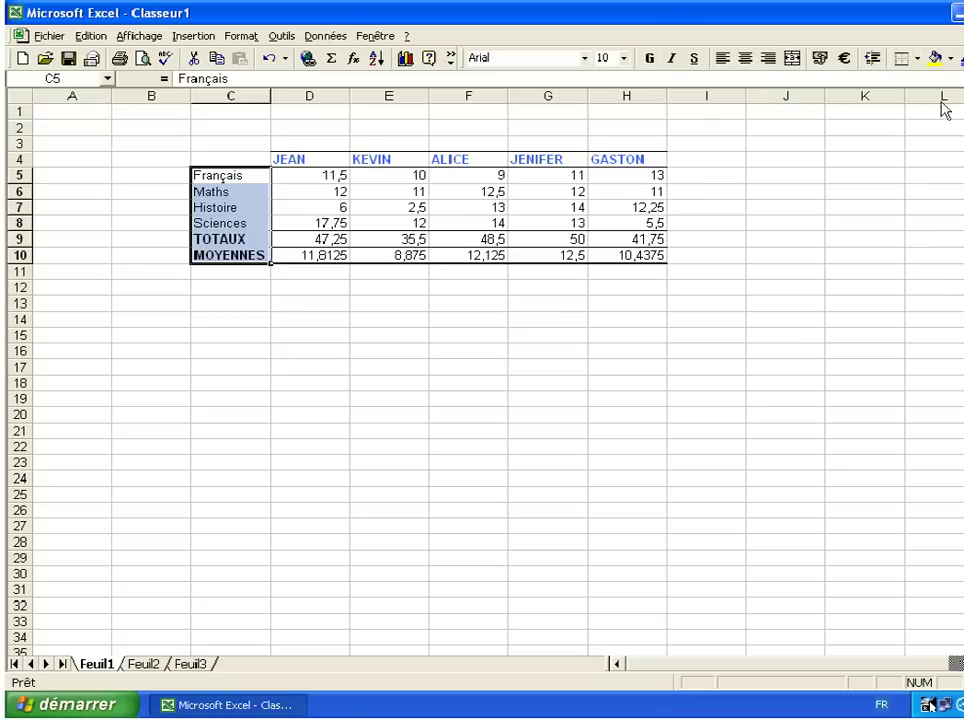
pyautogui.click(745, 149)
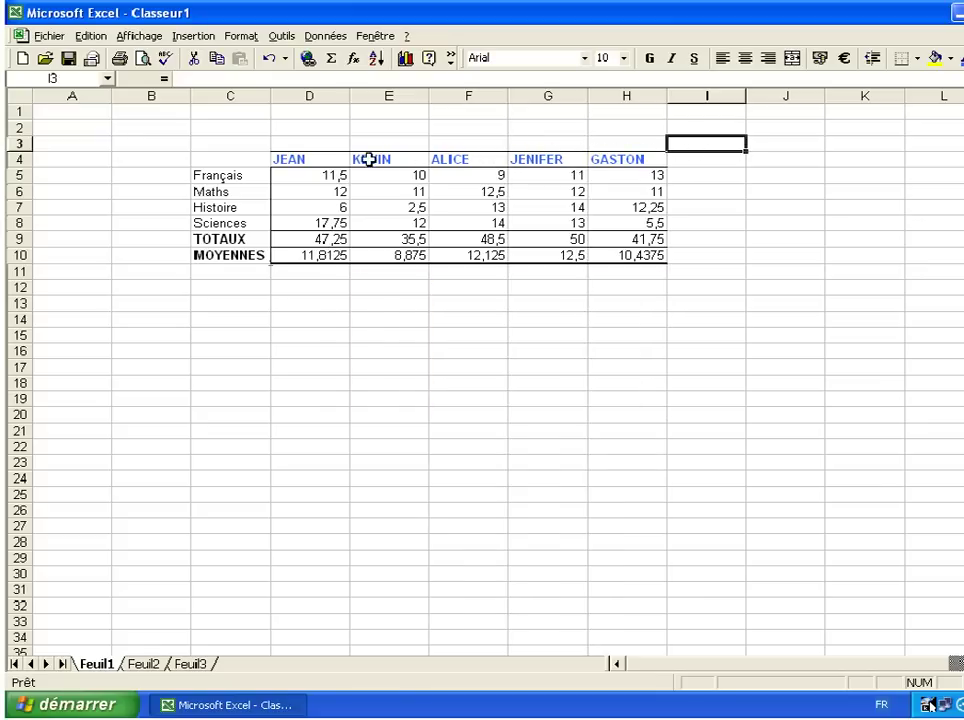
# Frame the header row JEAN through GASTON with an outline border and check GASTON's column
pyautogui.click(328, 159)
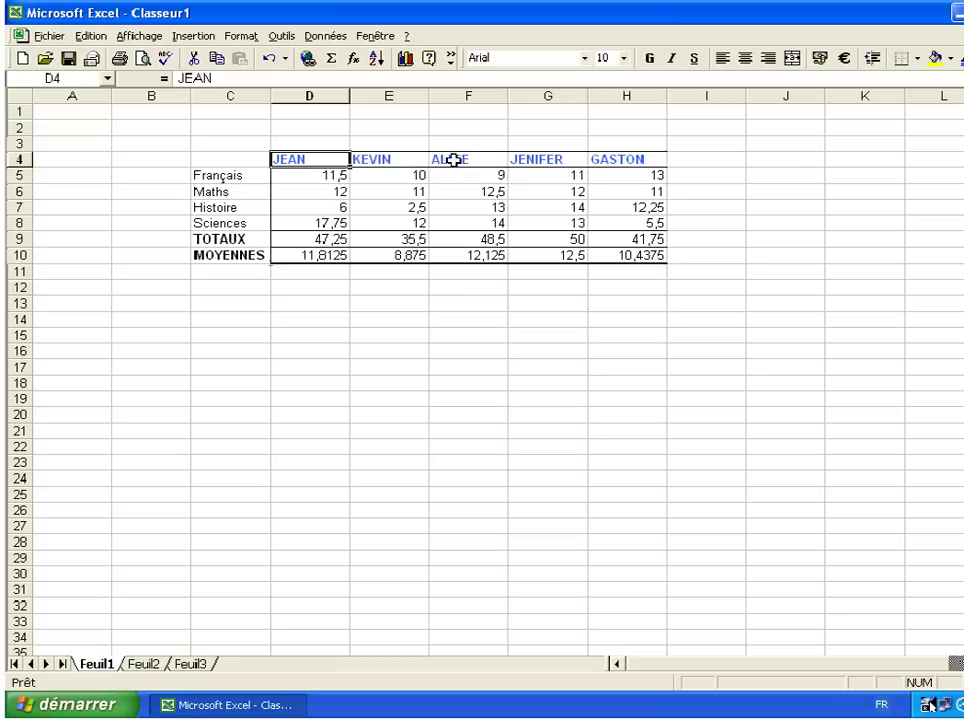
pyautogui.keyDown('shift'); pyautogui.click(609, 159); pyautogui.keyUp('shift')
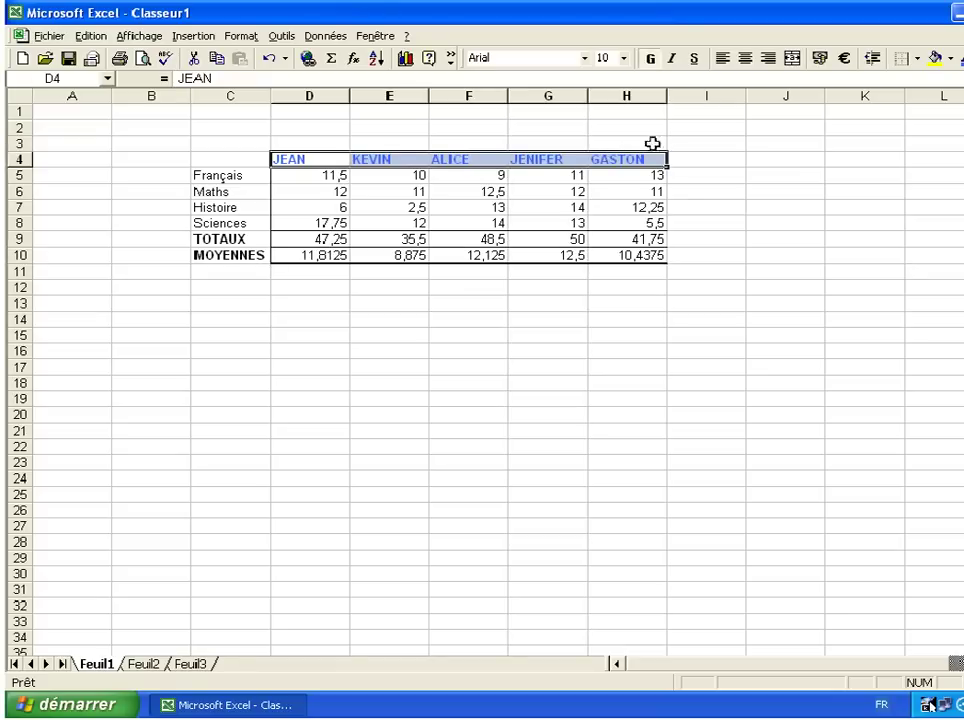
pyautogui.click(916, 58)
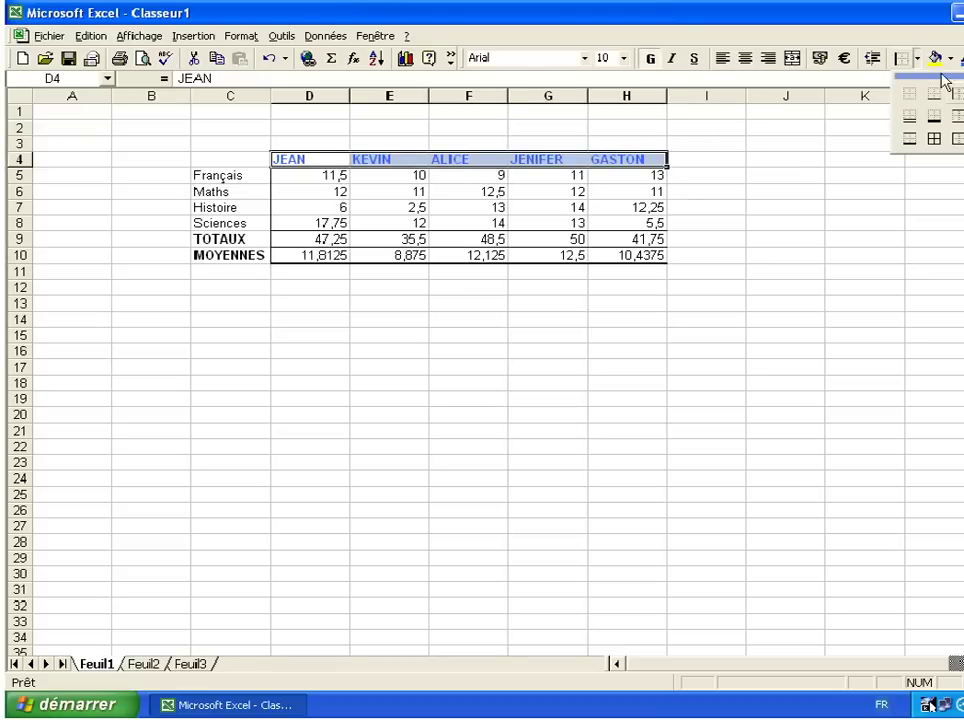
pyautogui.click(916, 134)
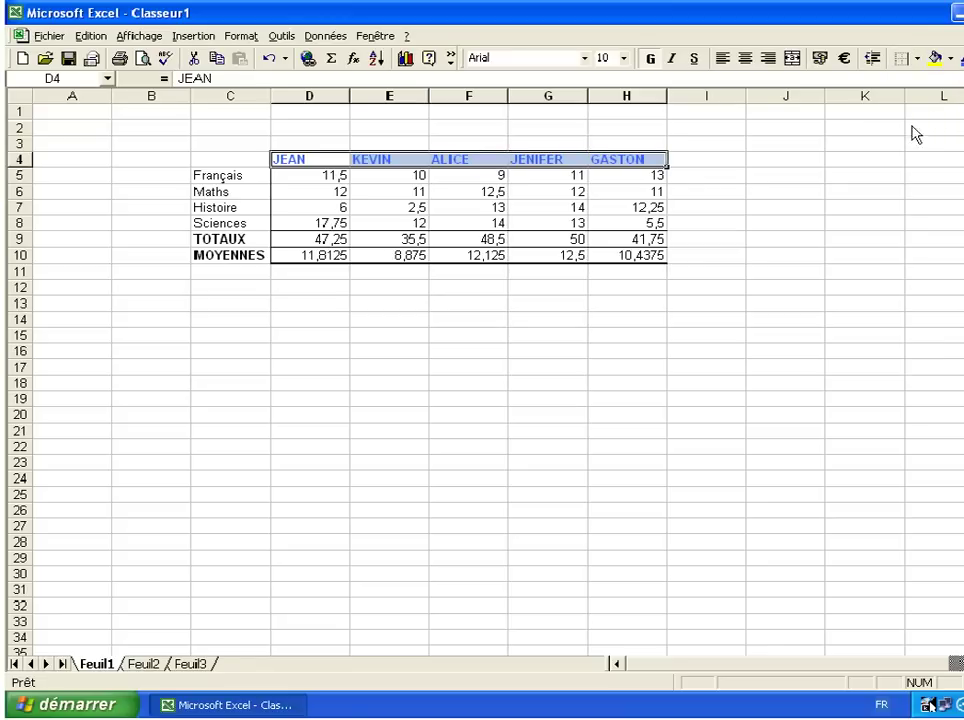
pyautogui.click(762, 159)
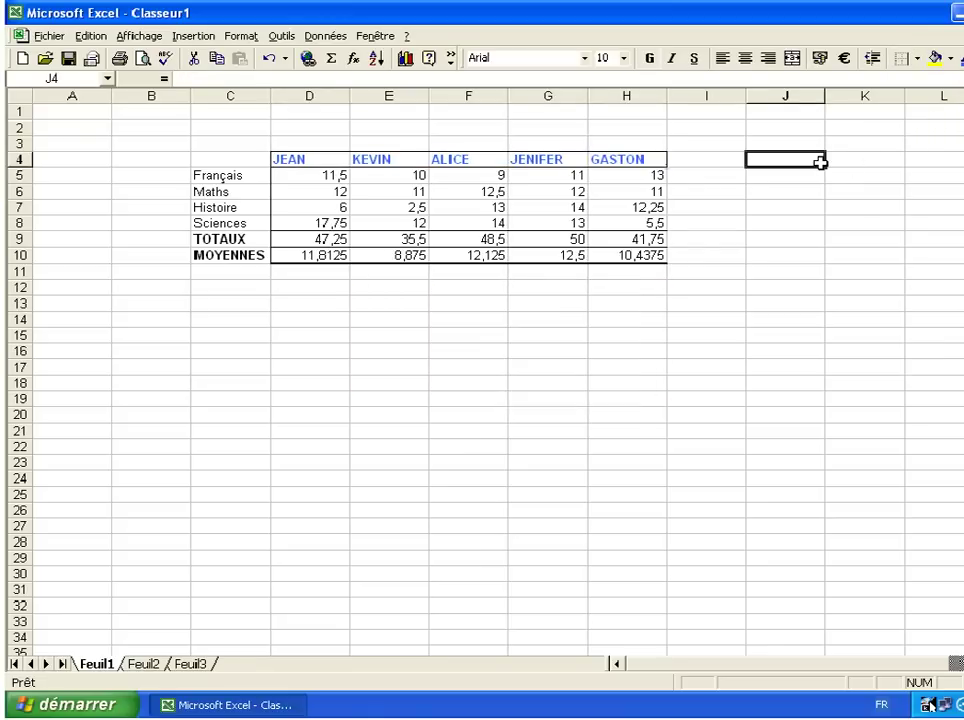
pyautogui.moveTo(663, 174); pyautogui.dragTo(641, 251)
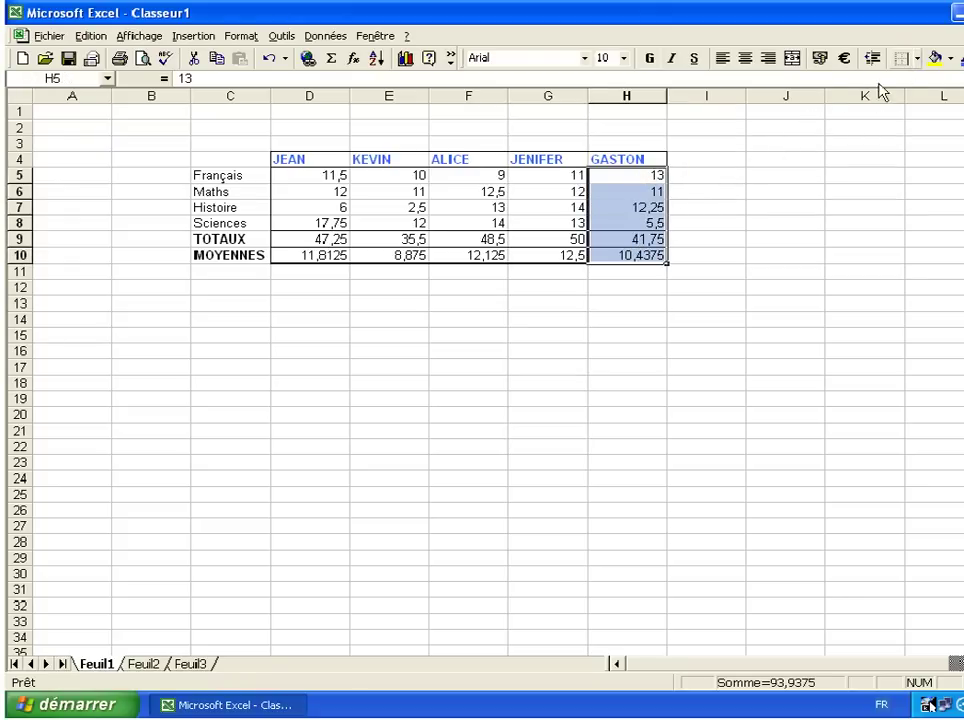
pyautogui.click(717, 224)
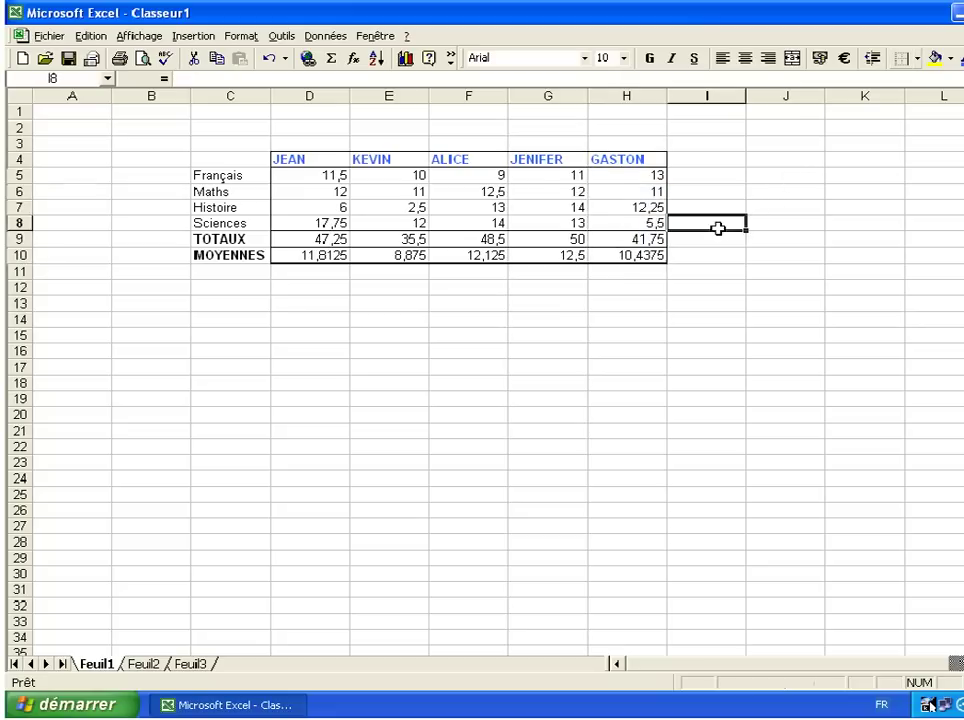
pyautogui.click(831, 207)
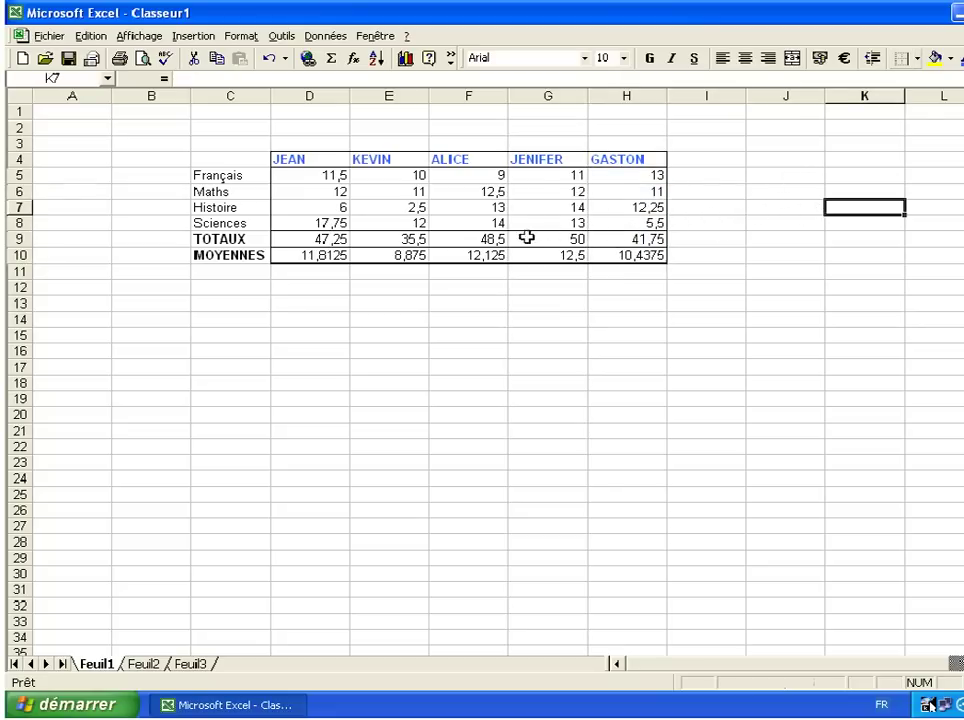
# Check the MOYENNE formulas in D10 and H10, then select the block D5:H10
pyautogui.click(330, 256)
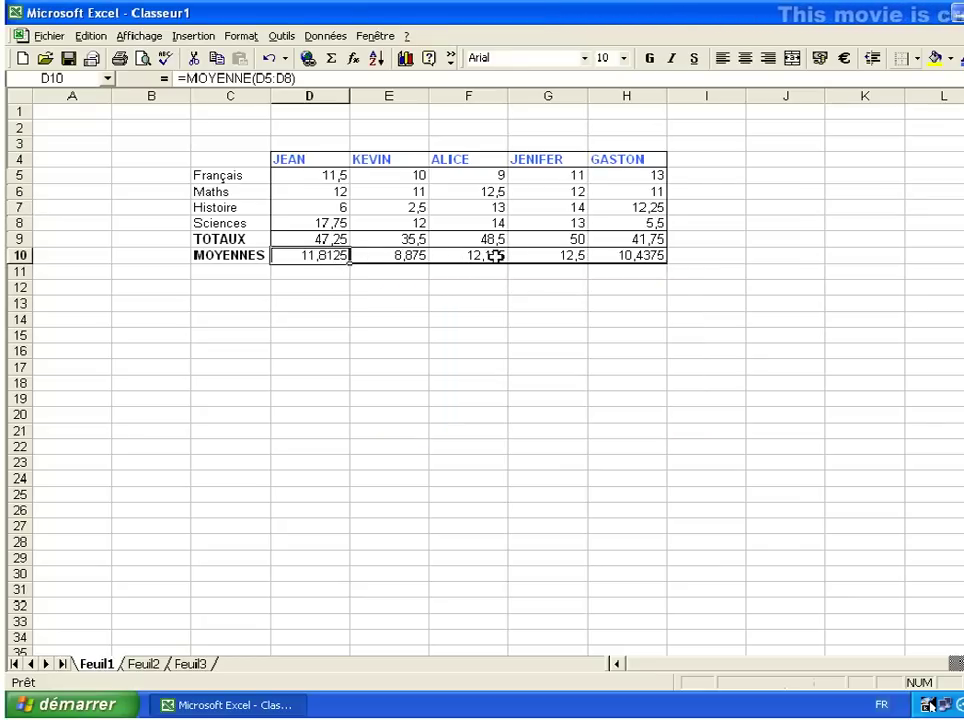
pyautogui.click(604, 256)
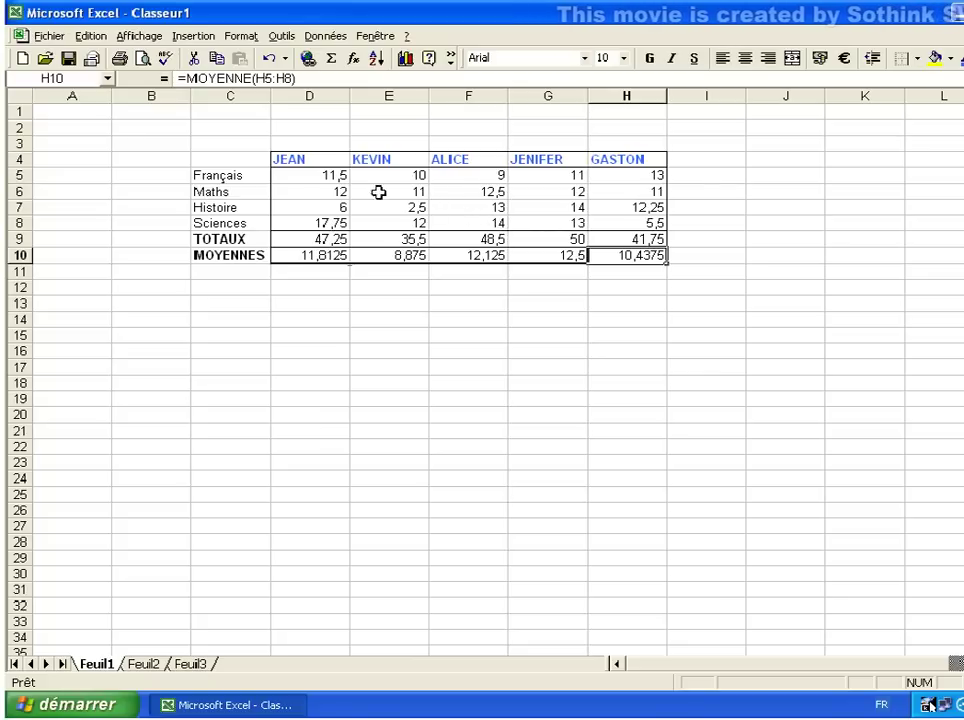
pyautogui.moveTo(325, 177); pyautogui.dragTo(330, 191)
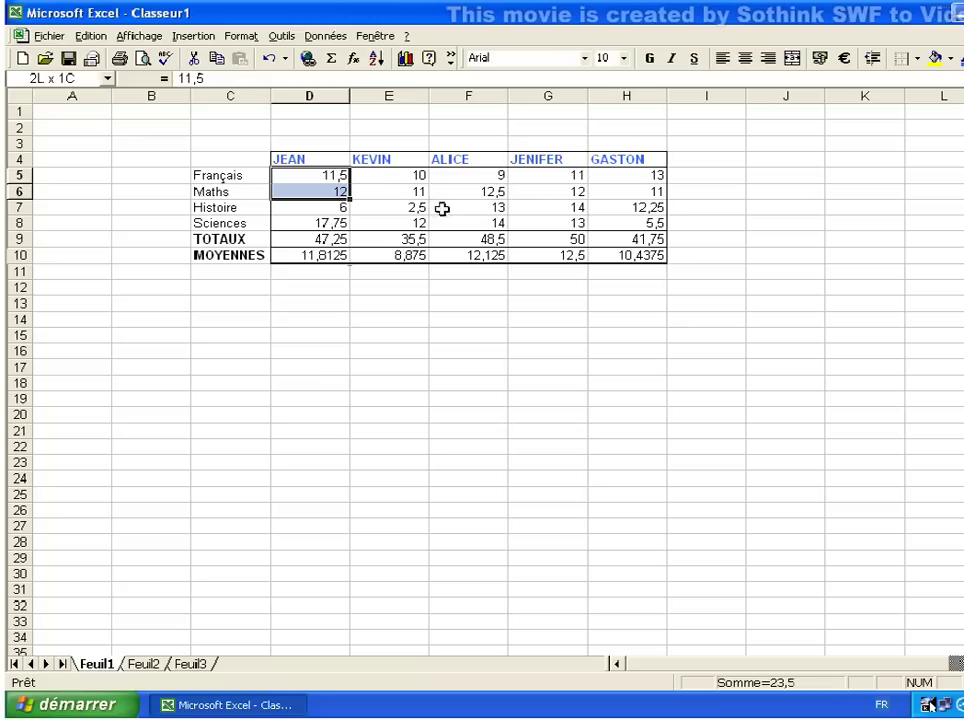
pyautogui.moveTo(497, 223); pyautogui.dragTo(615, 255)
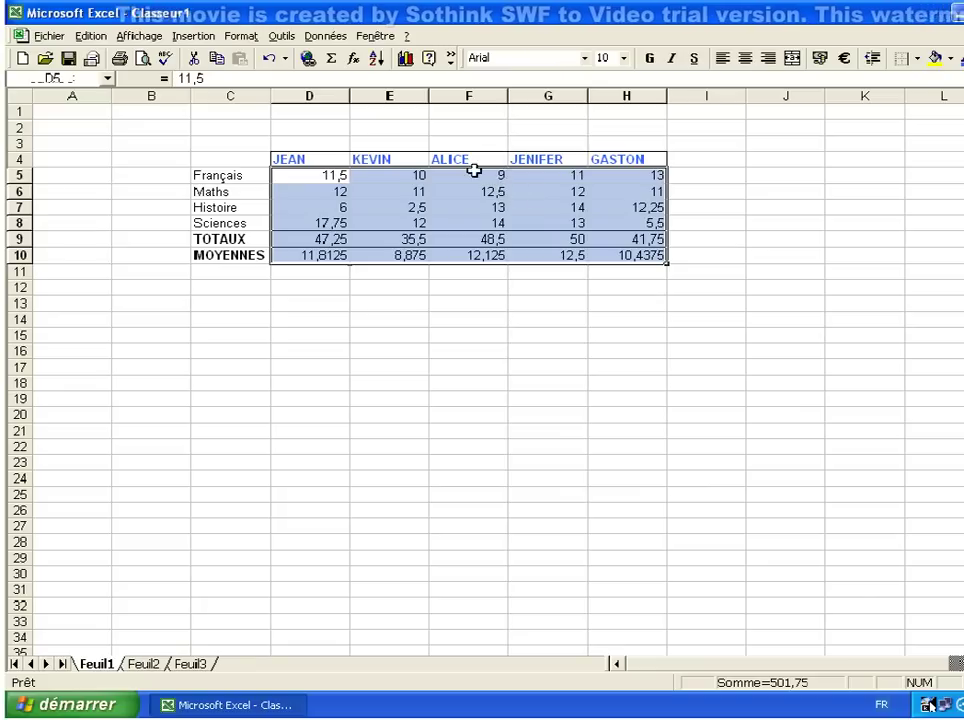
# Format D5:H10 as Nombre with 2 decimal places via Format > Cellule
pyautogui.click(242, 38)
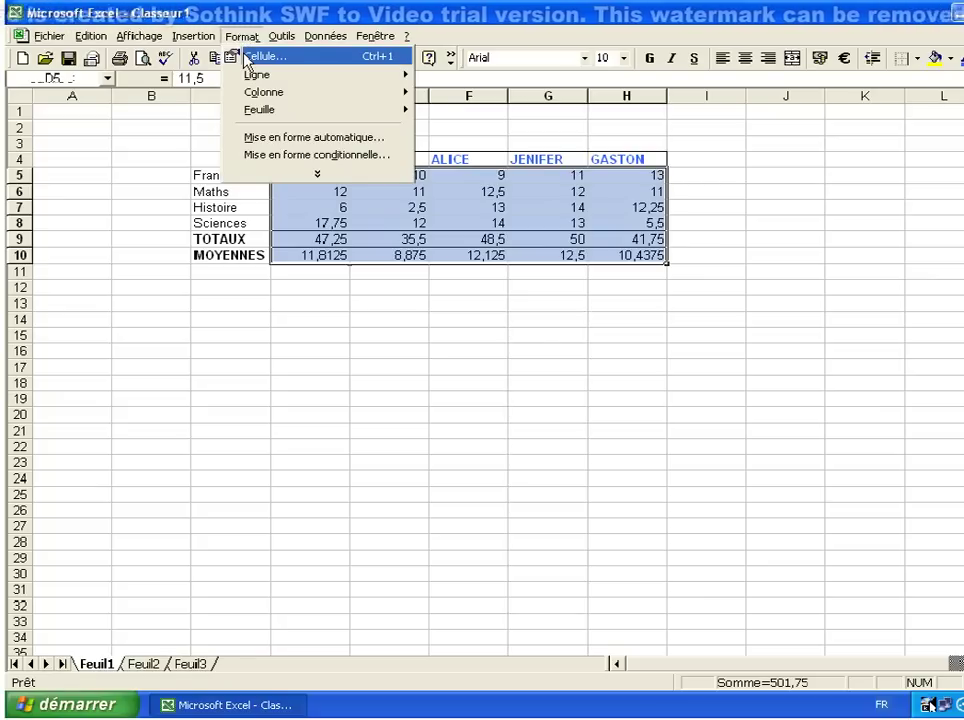
pyautogui.click(262, 57)
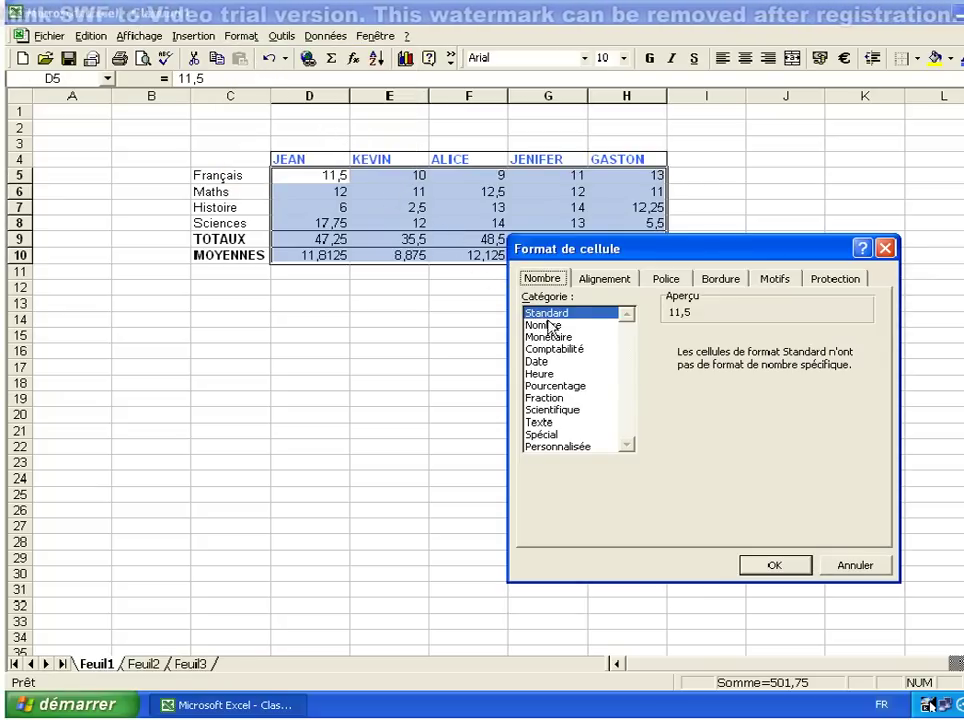
pyautogui.click(555, 326)
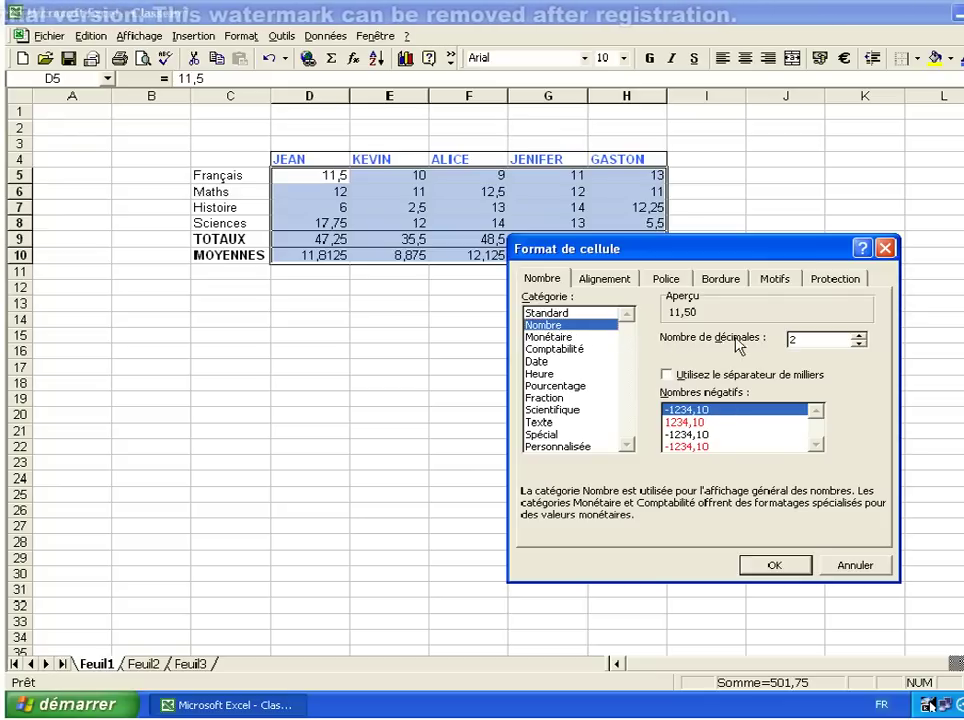
pyautogui.doubleClick(792, 341)
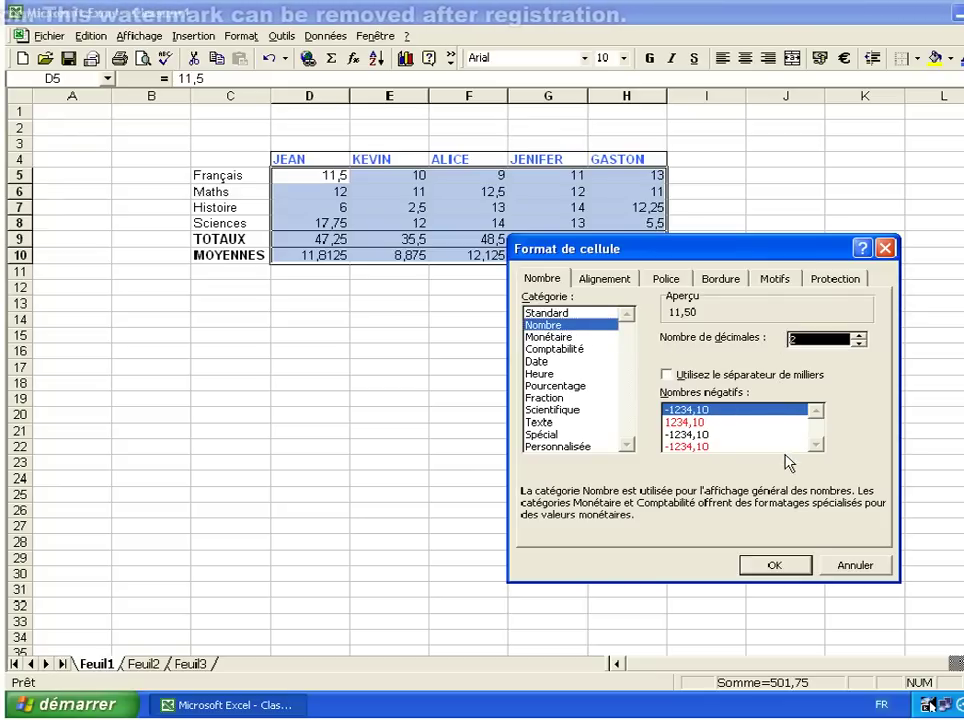
pyautogui.click(795, 565)
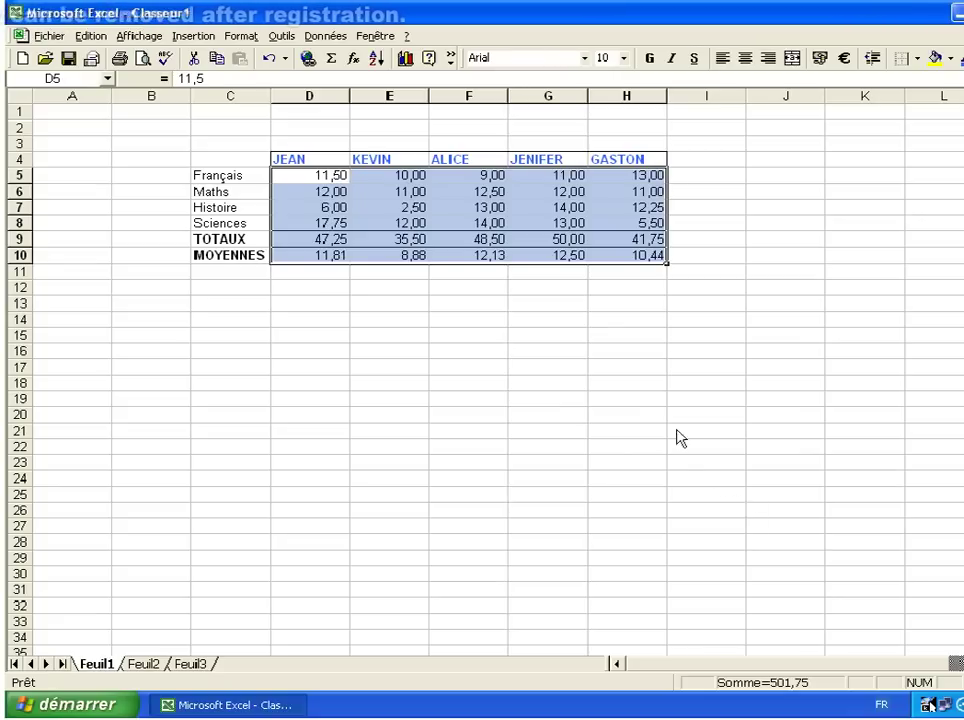
pyautogui.click(660, 414)
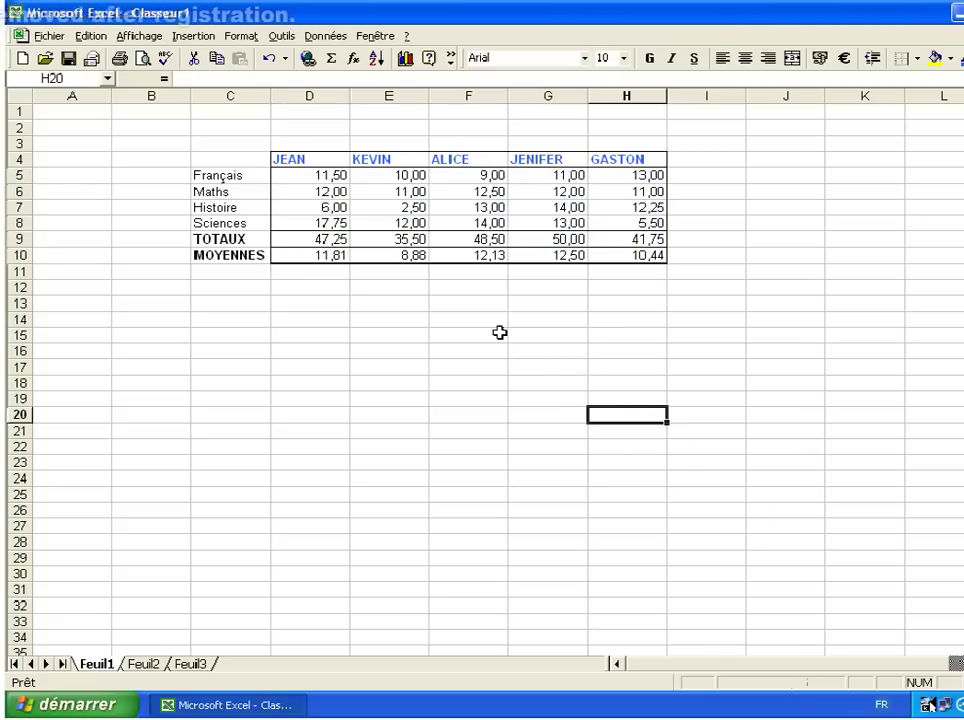
pyautogui.click(325, 240)
# Bold the totals D9:H9, 47,25 through 41,75
pyautogui.moveTo(399, 241); pyautogui.dragTo(597, 242)
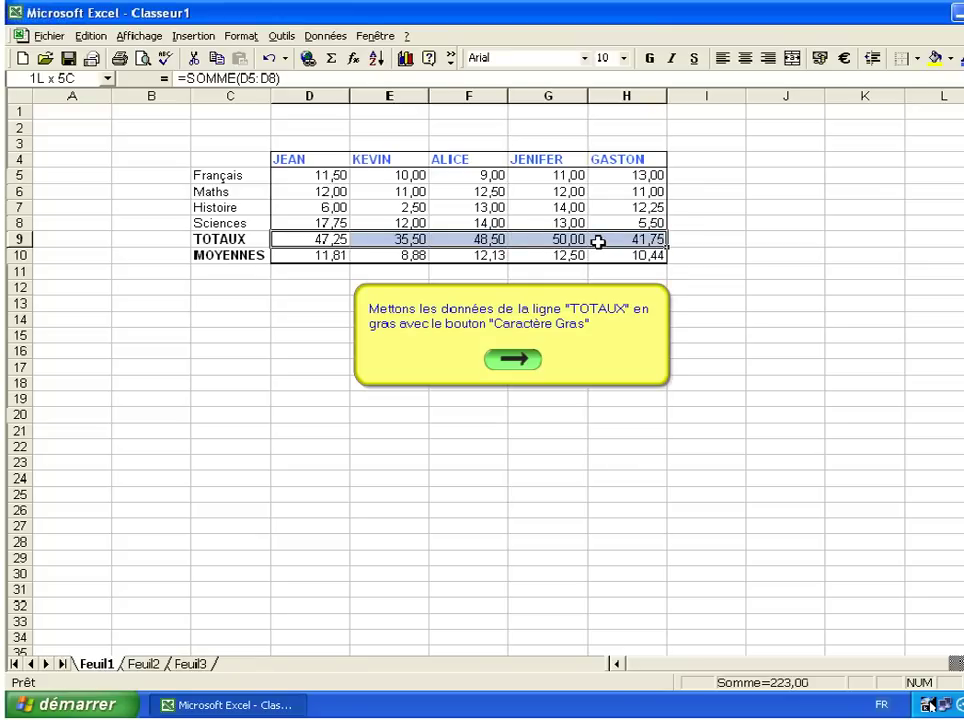
pyautogui.click(650, 64)
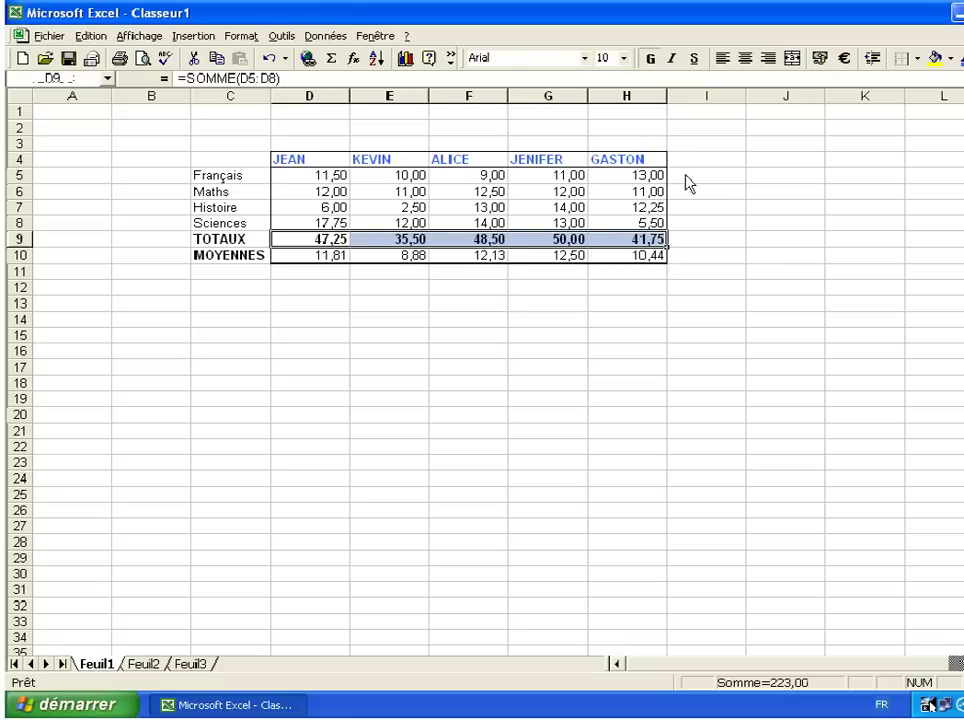
# Make the averages D10:H10 bold with a light grey font colour
pyautogui.click(708, 245)
pyautogui.click(625, 256)
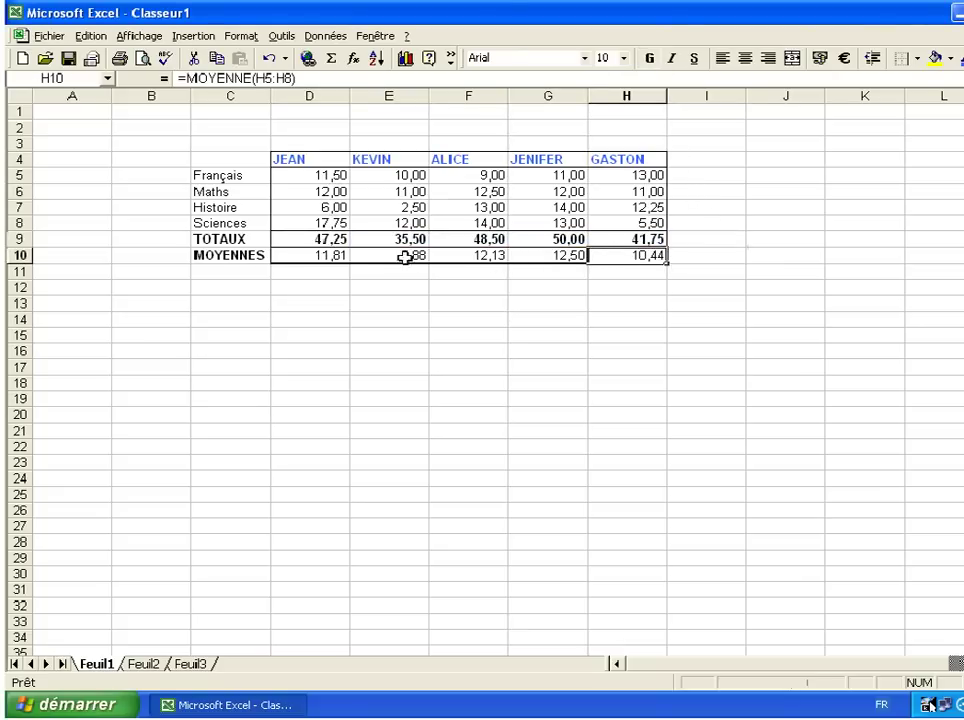
pyautogui.moveTo(359, 257); pyautogui.dragTo(337, 257)
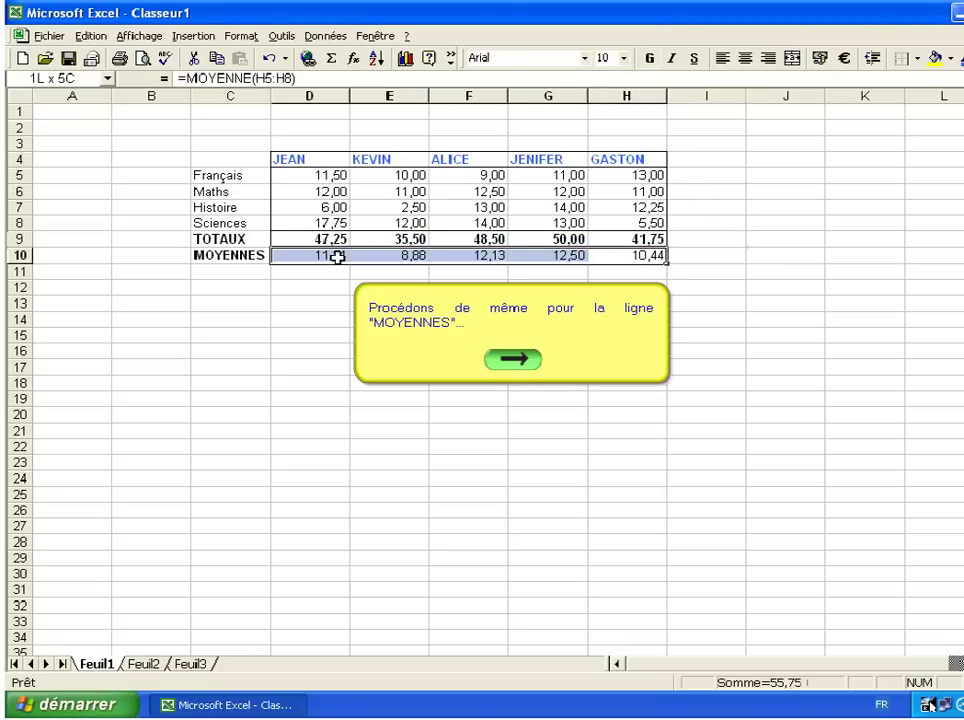
pyautogui.moveTo(333, 257); pyautogui.dragTo(334, 257)
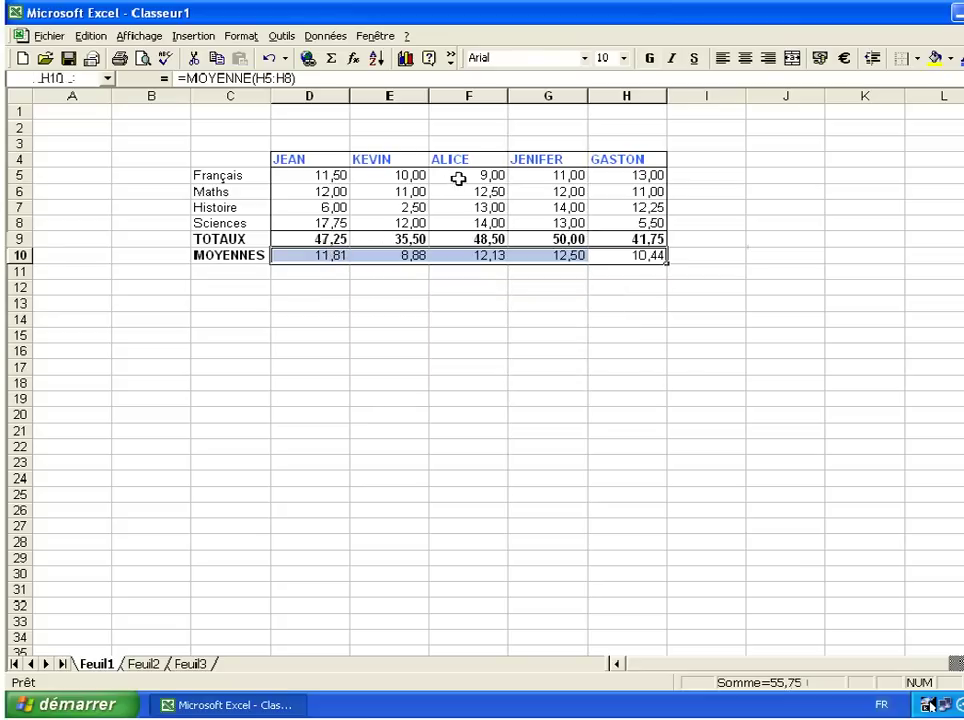
pyautogui.click(650, 61)
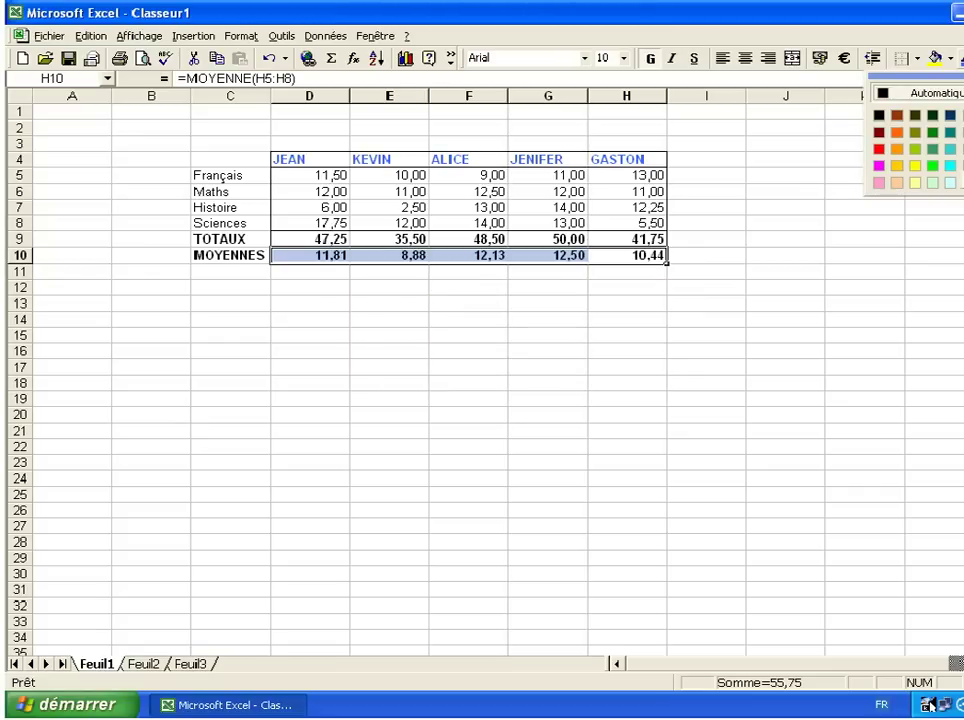
pyautogui.click(955, 165)
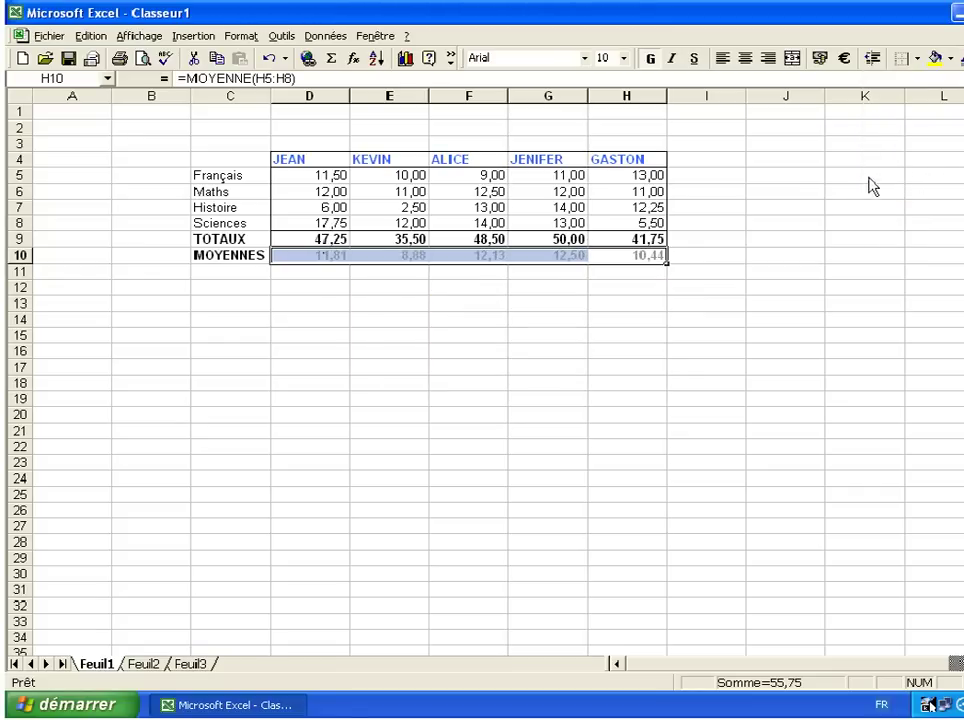
pyautogui.click(762, 194)
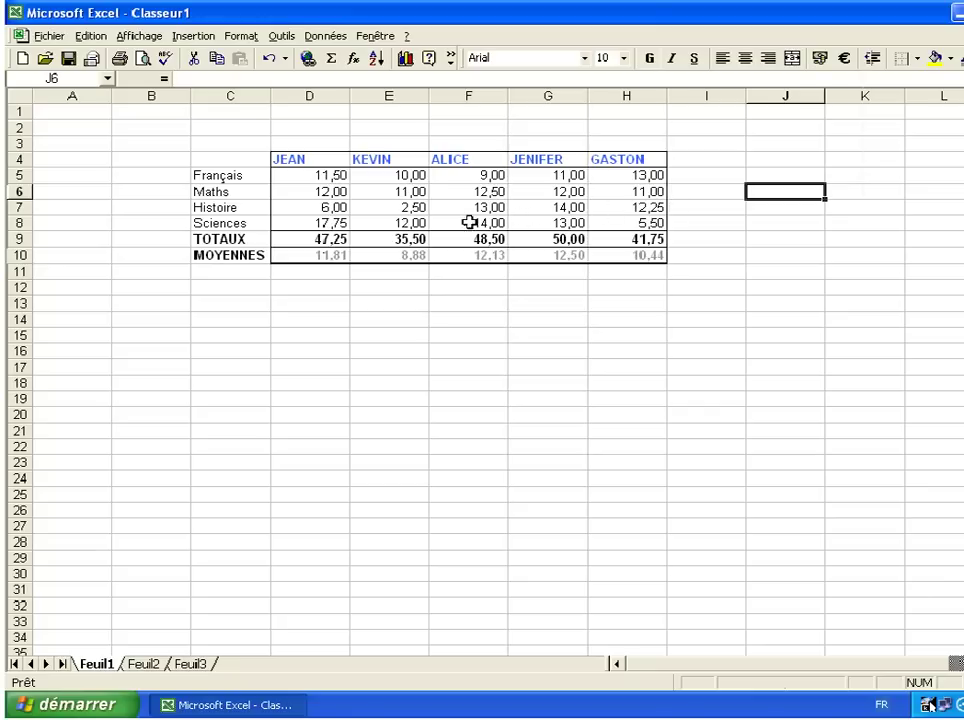
# Shade the totals D9:H9 with a blue fill colour
pyautogui.click(290, 240)
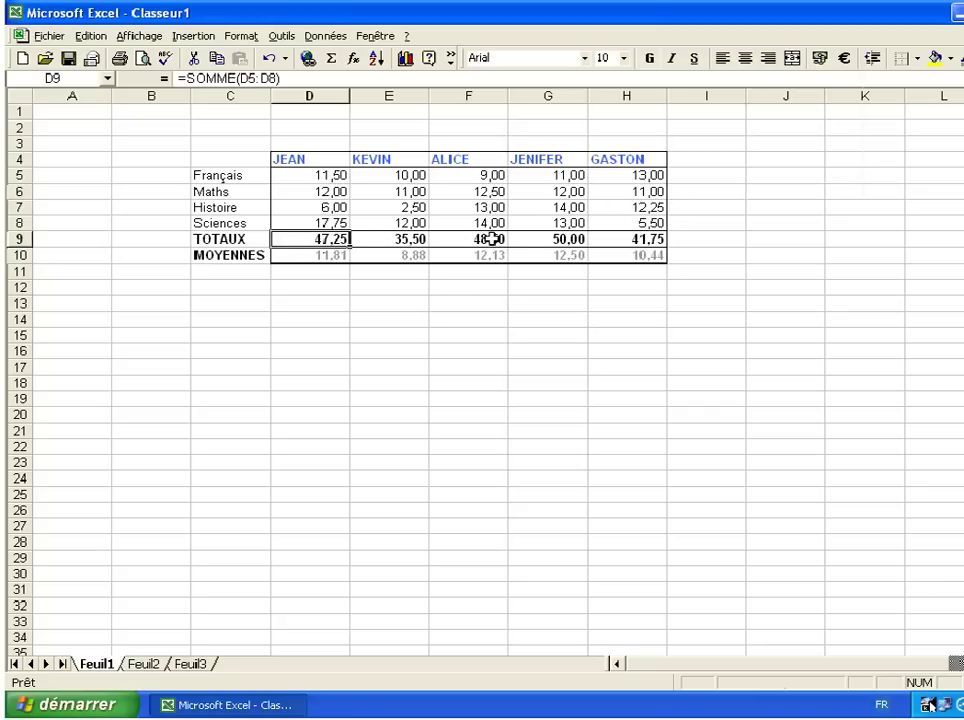
pyautogui.moveTo(602, 236); pyautogui.dragTo(613, 237)
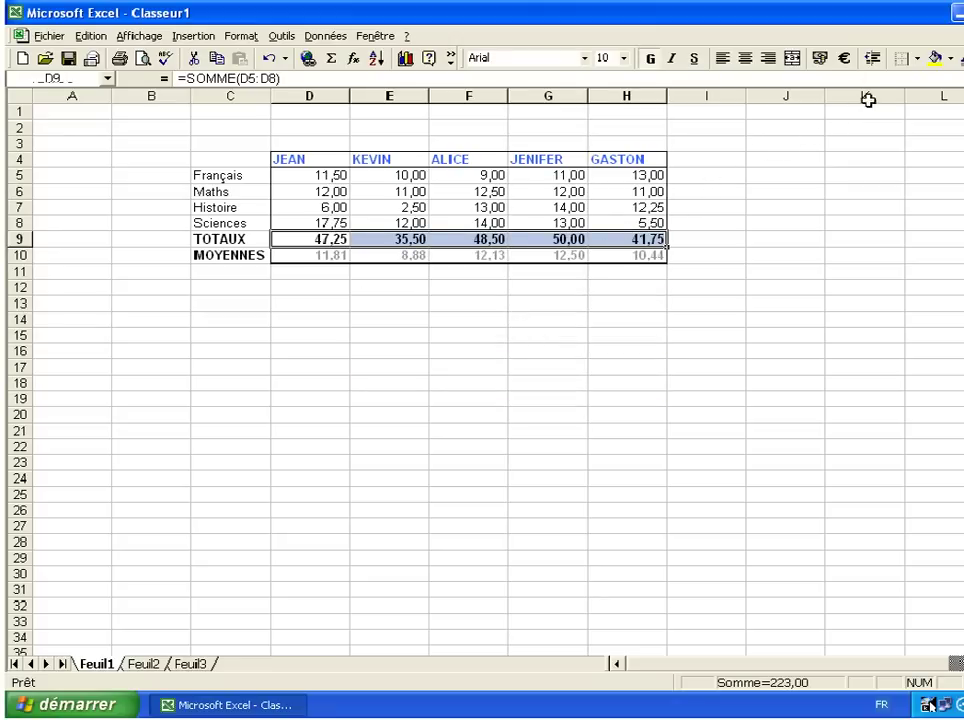
pyautogui.click(950, 59)
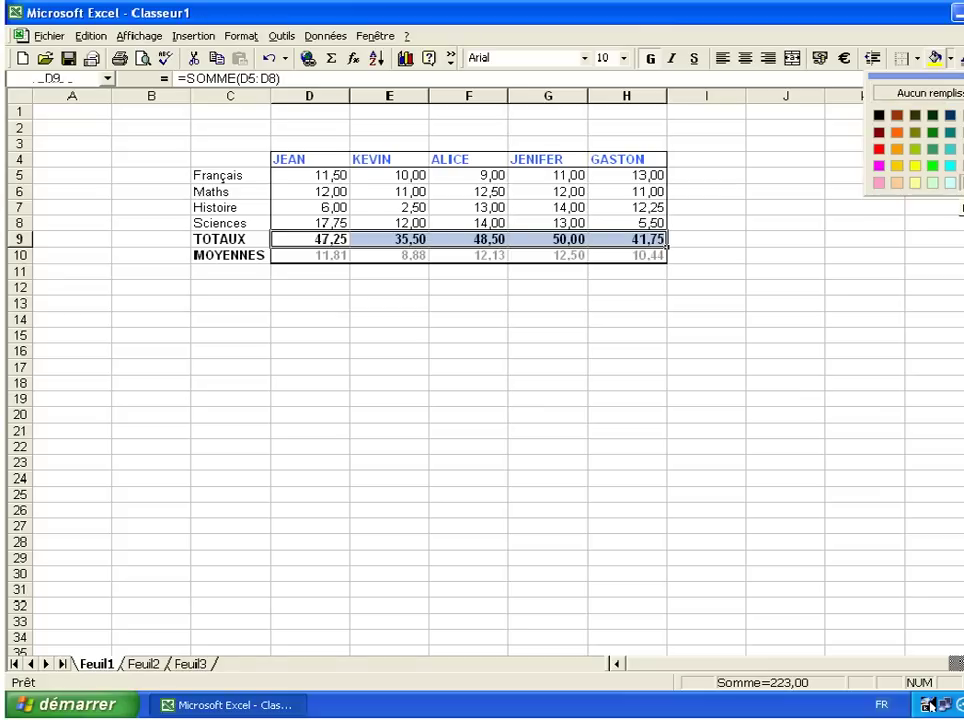
pyautogui.click(958, 183)
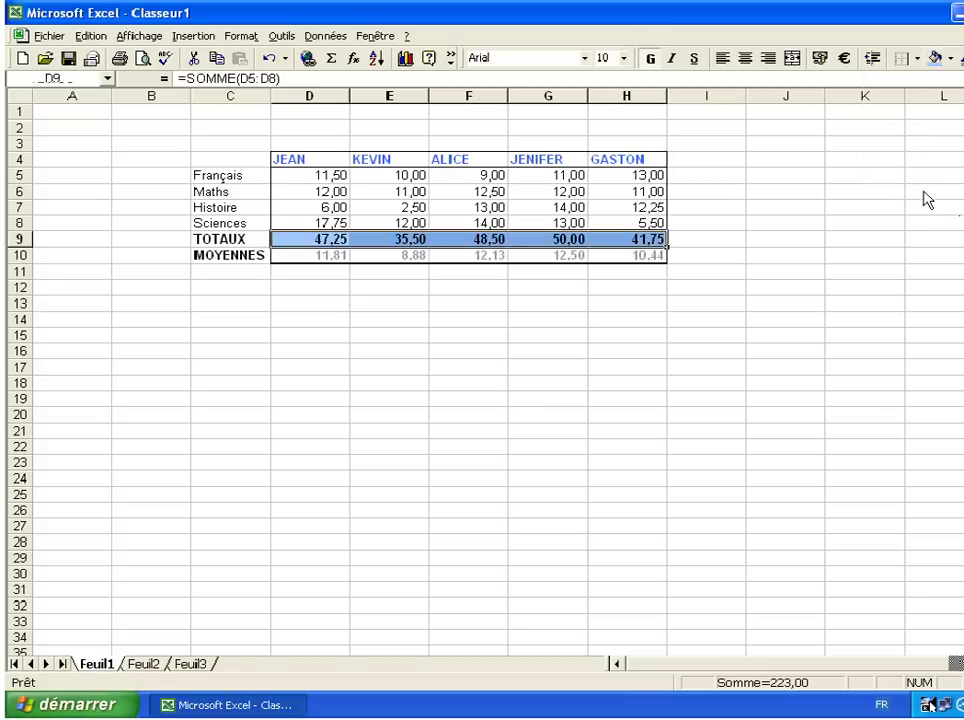
pyautogui.click(755, 227)
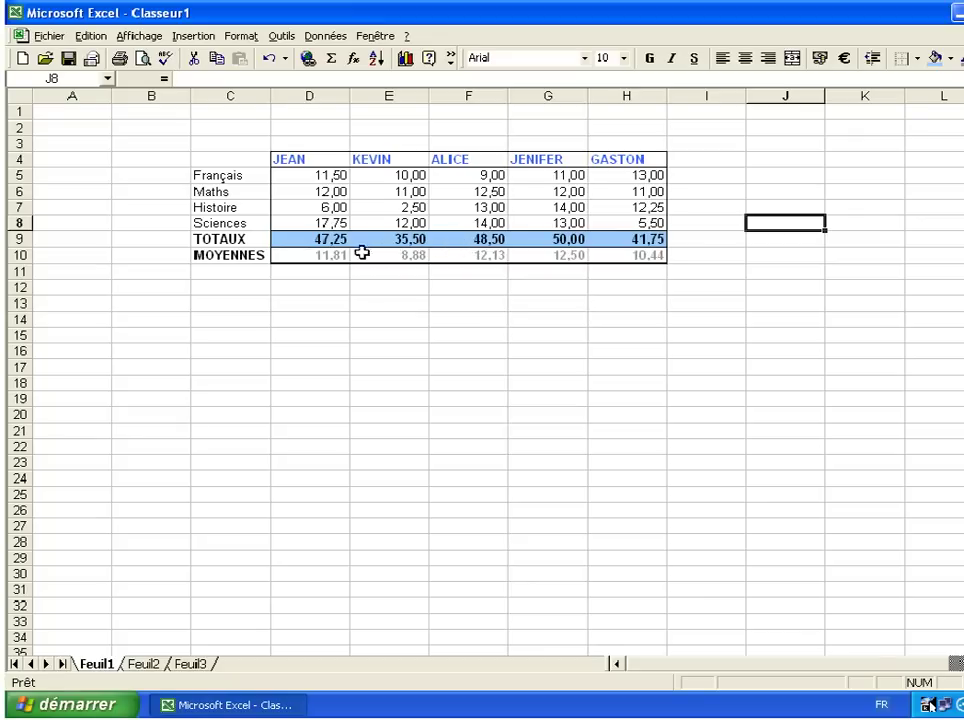
# Give the averages D10:H10 a light turquoise fill
pyautogui.click(308, 255)
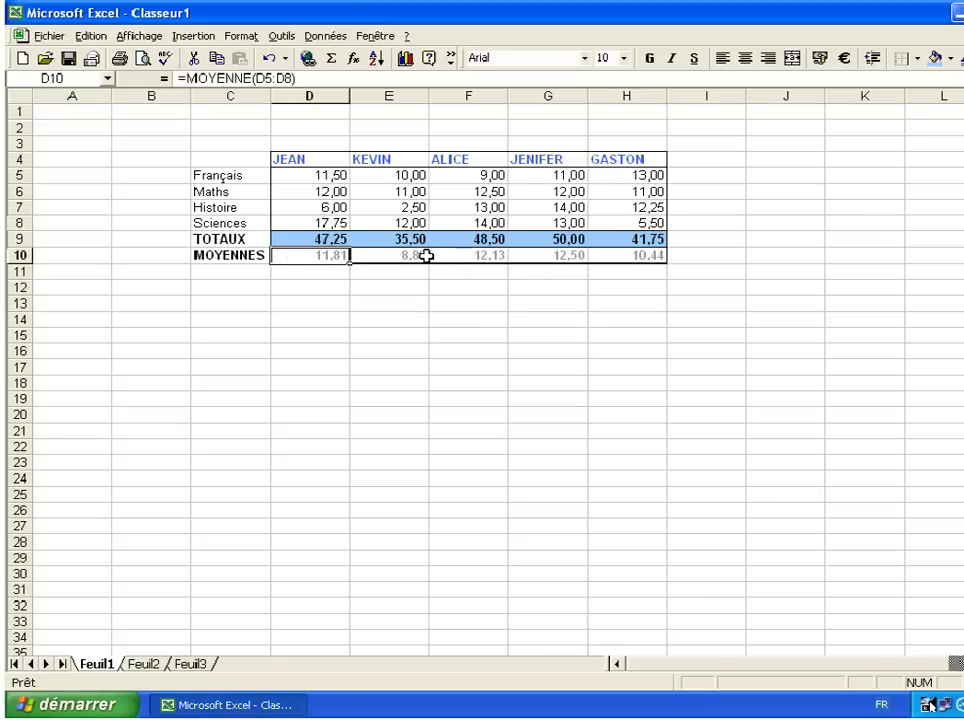
pyautogui.moveTo(579, 256); pyautogui.dragTo(611, 255)
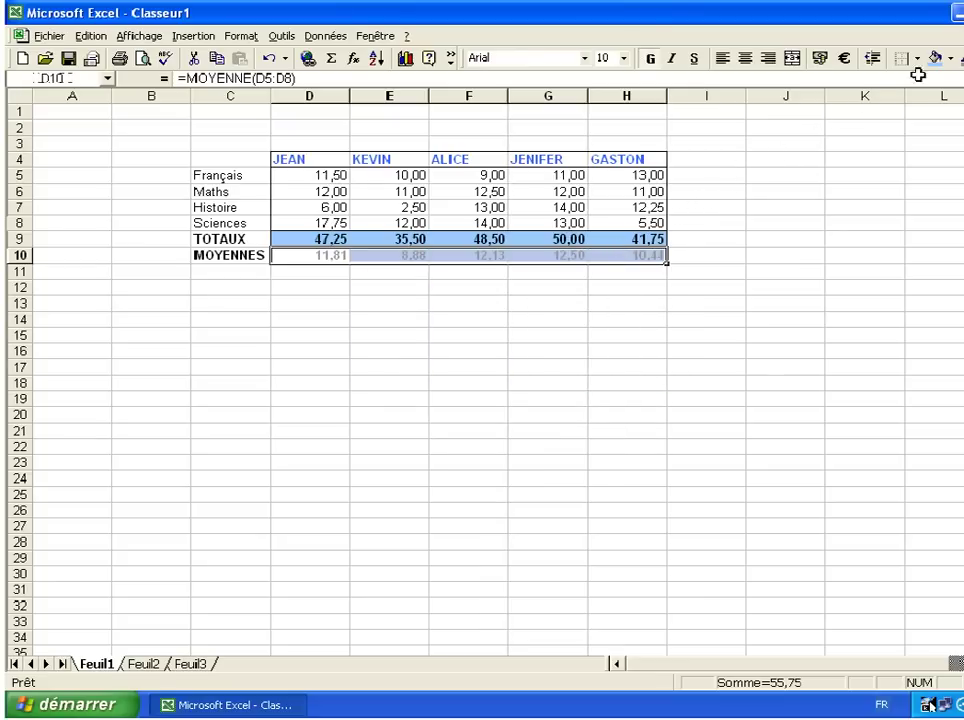
pyautogui.click(953, 62)
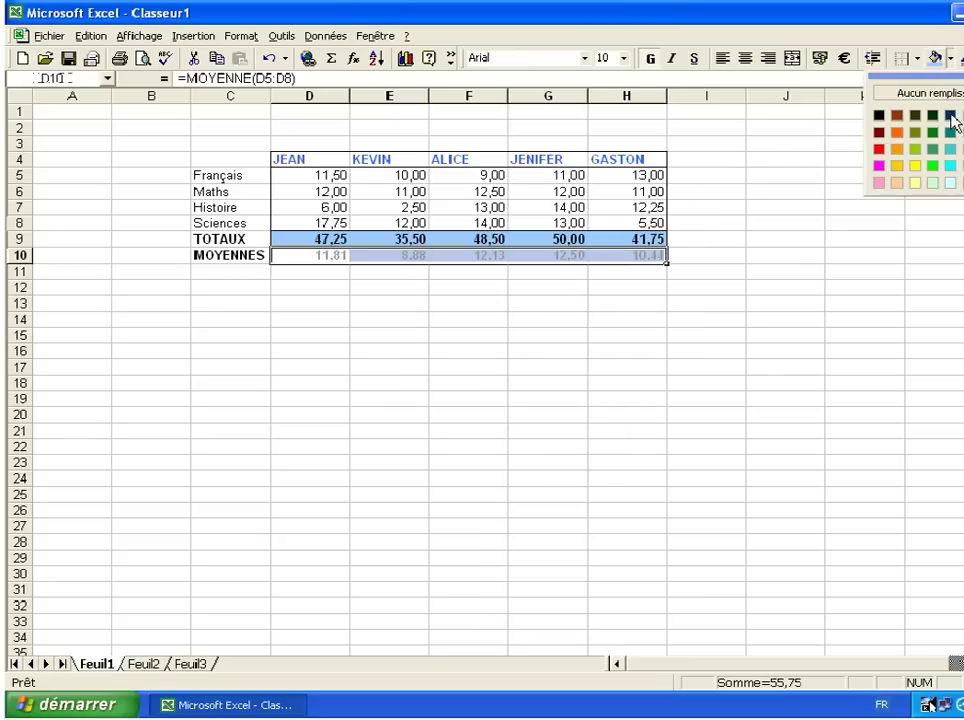
pyautogui.click(941, 184)
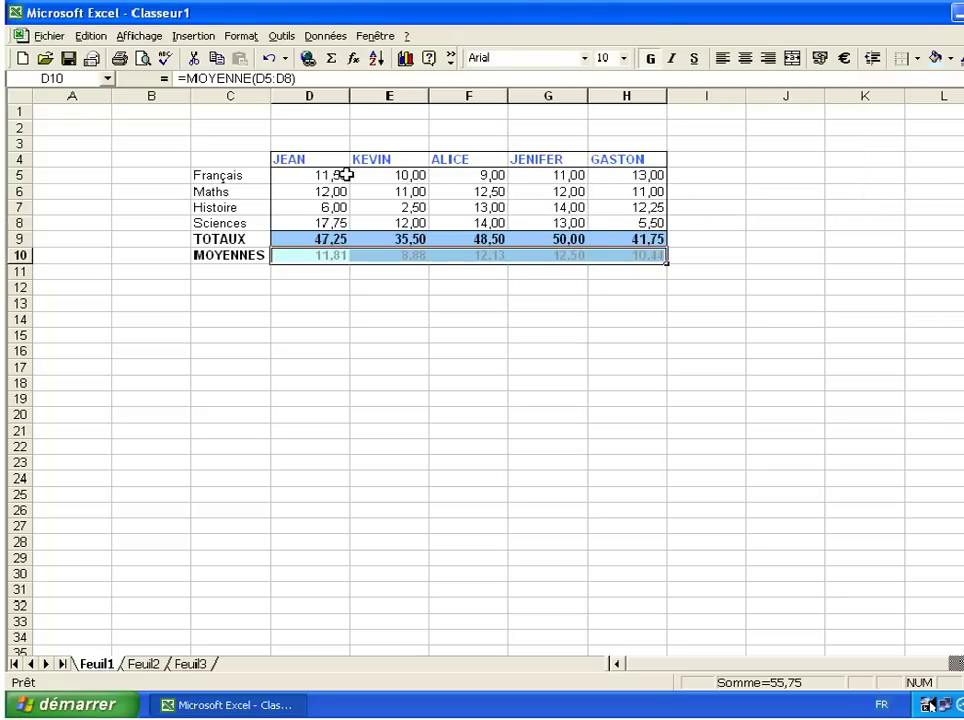
pyautogui.click(217, 158)
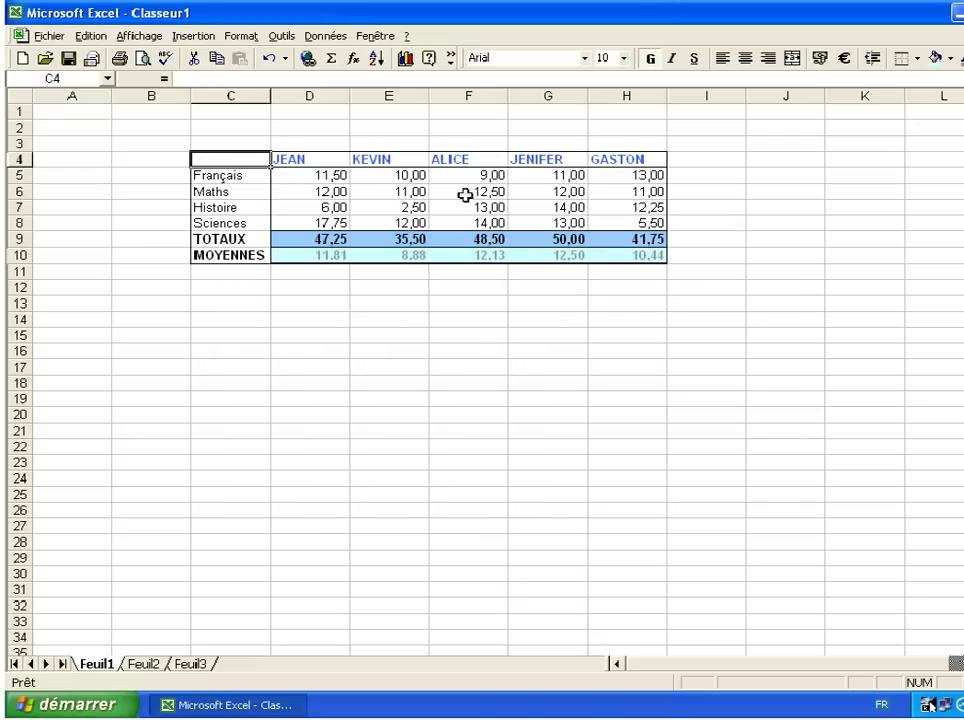
# Select C4:H8 and launch the Chart Wizard
pyautogui.keyDown('shift'); pyautogui.click(607, 217); pyautogui.keyUp('shift')
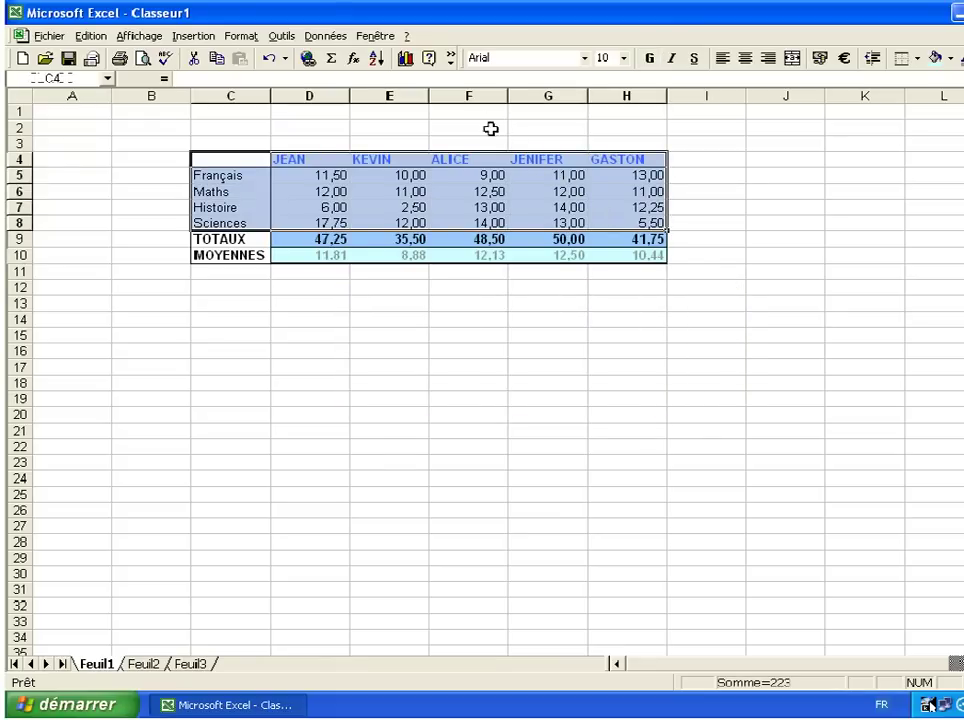
pyautogui.click(406, 60)
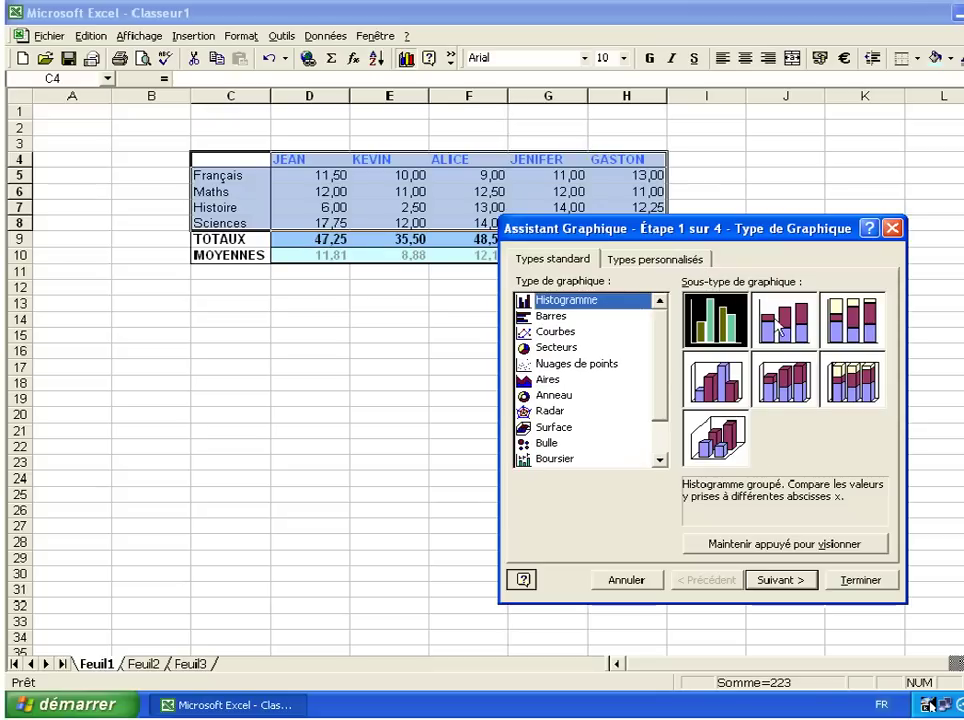
# Browse the Histogramme column chart variants, including the 3D columns
pyautogui.press('Right')
pyautogui.press('Right')
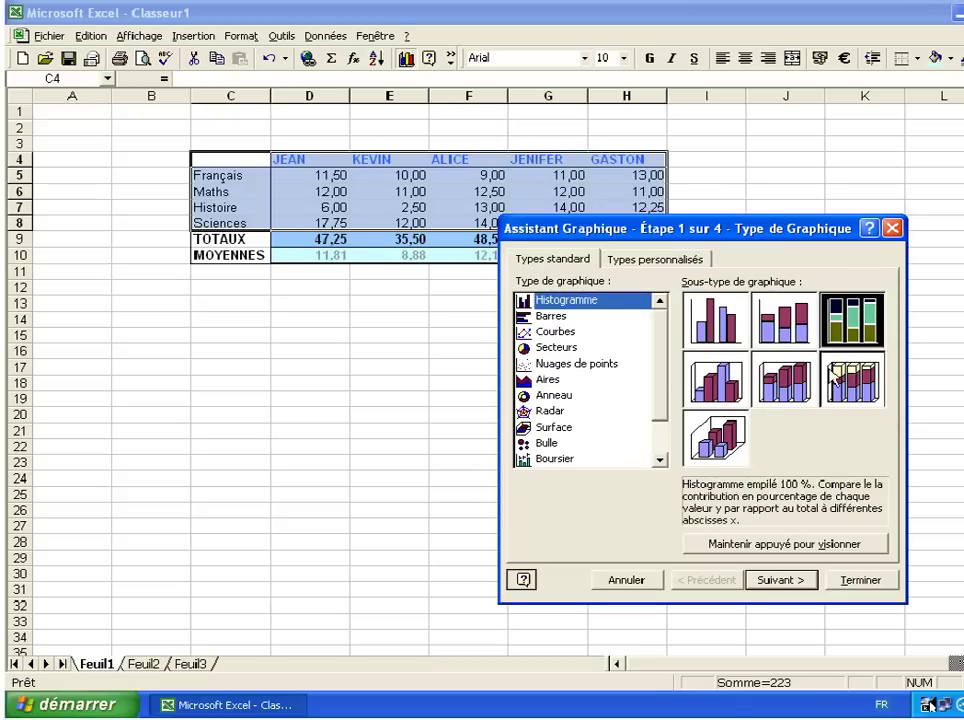
pyautogui.press('Down')
pyautogui.click(715, 378)
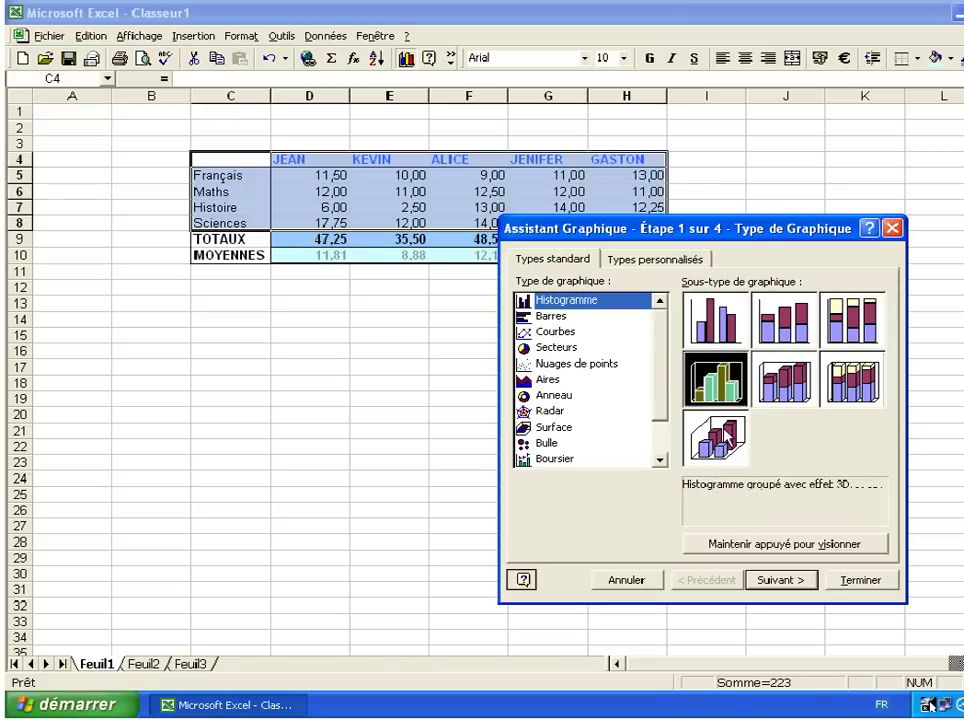
pyautogui.click(700, 420)
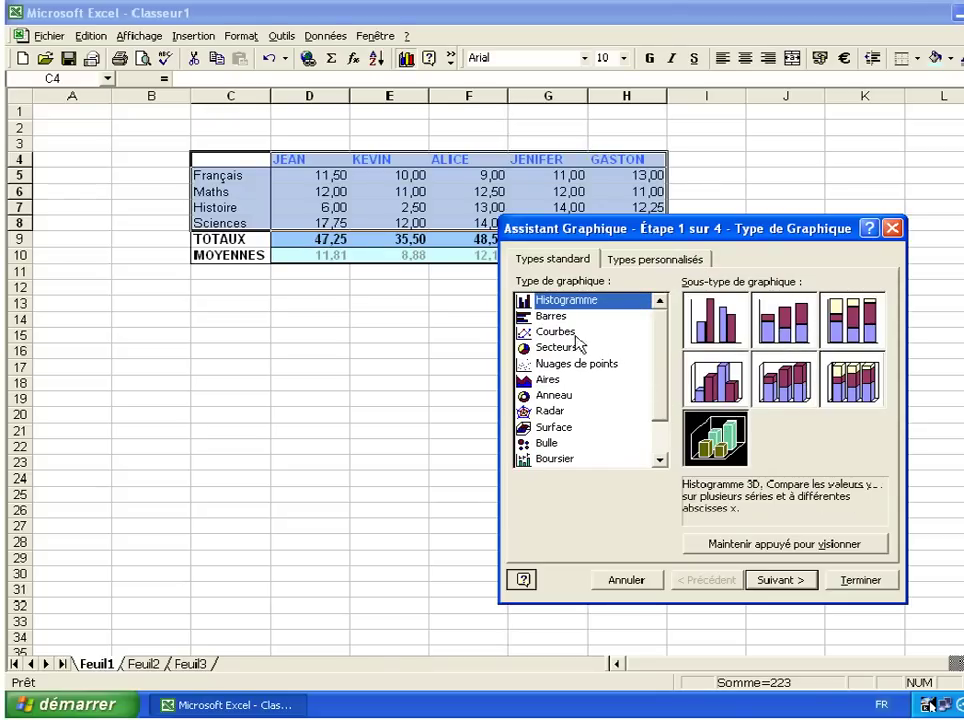
pyautogui.press('Down')
pyautogui.press('Down')
pyautogui.press('Down')
pyautogui.press('Down')
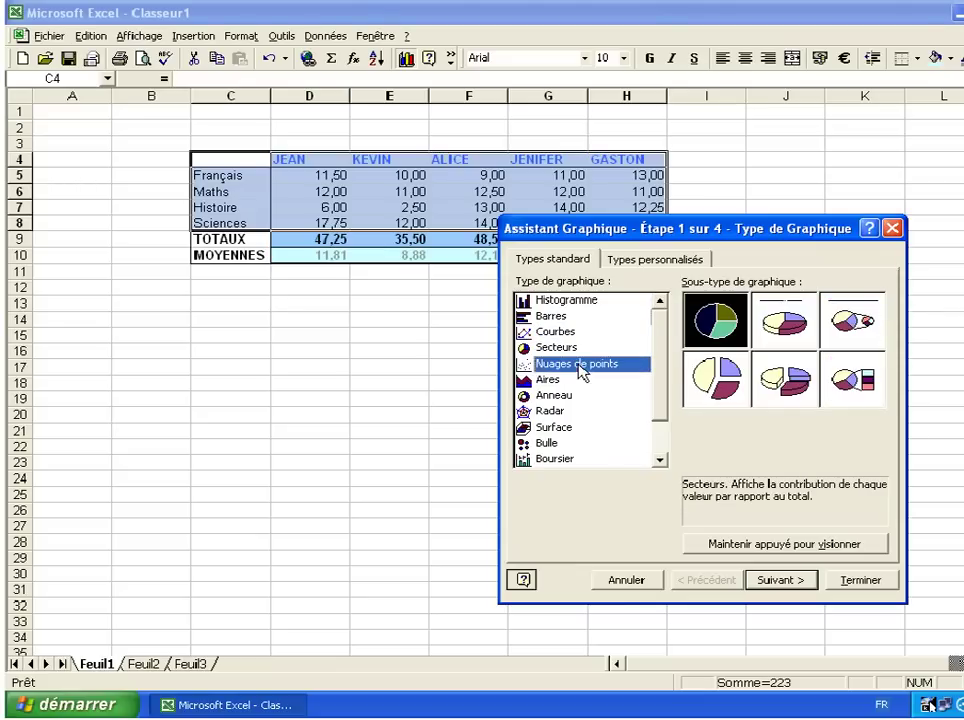
# Preview other chart types from Aires to Pyramide, then return to Histogramme
pyautogui.click(572, 380)
pyautogui.click(570, 396)
pyautogui.click(570, 412)
pyautogui.click(569, 428)
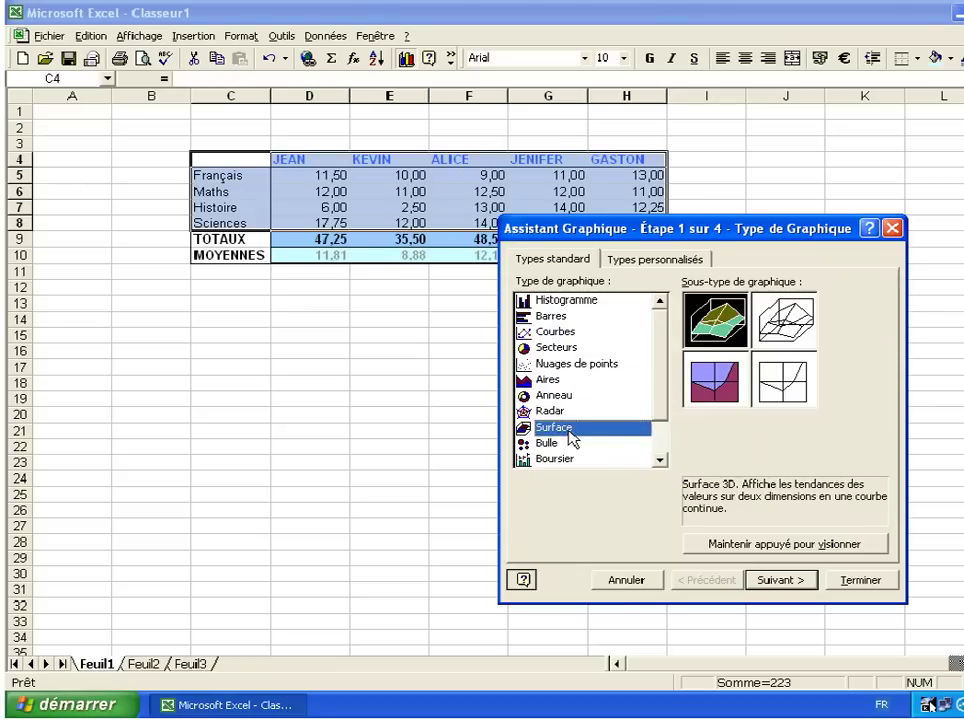
pyautogui.click(570, 443)
pyautogui.click(580, 458)
pyautogui.scroll(-1, 625, 430)
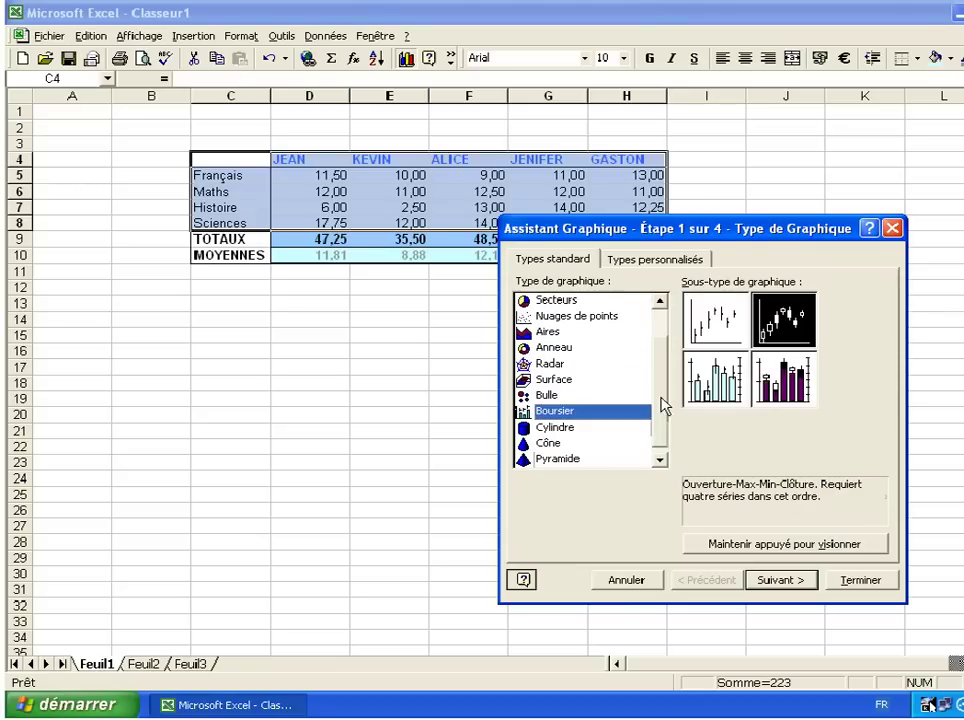
pyautogui.click(572, 428)
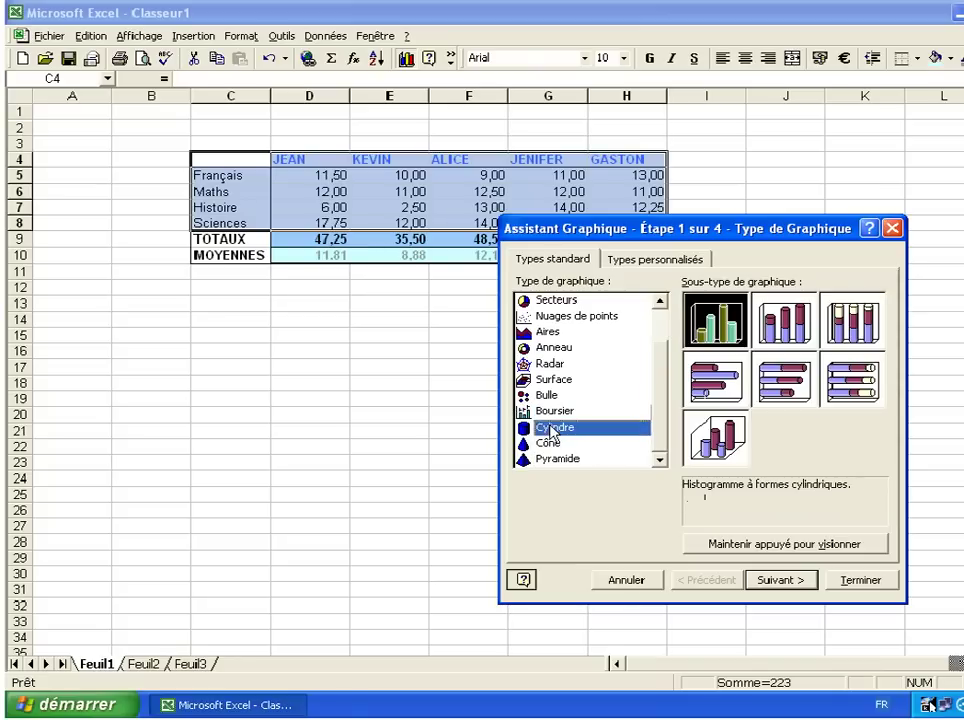
pyautogui.click(560, 442)
pyautogui.click(560, 457)
pyautogui.scroll(1, 570, 422)
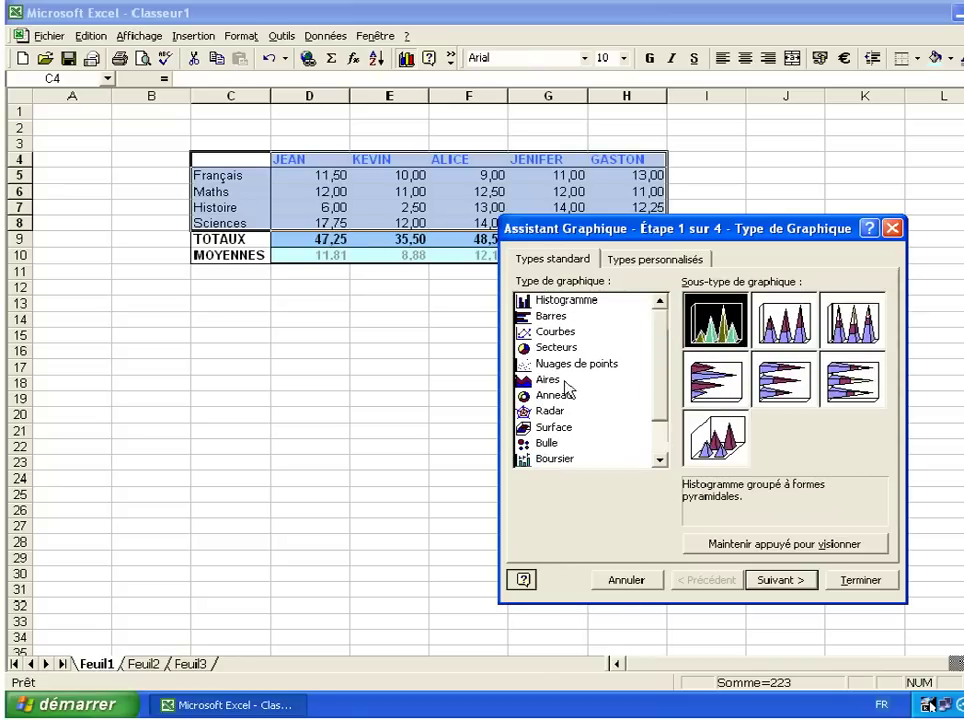
pyautogui.click(557, 301)
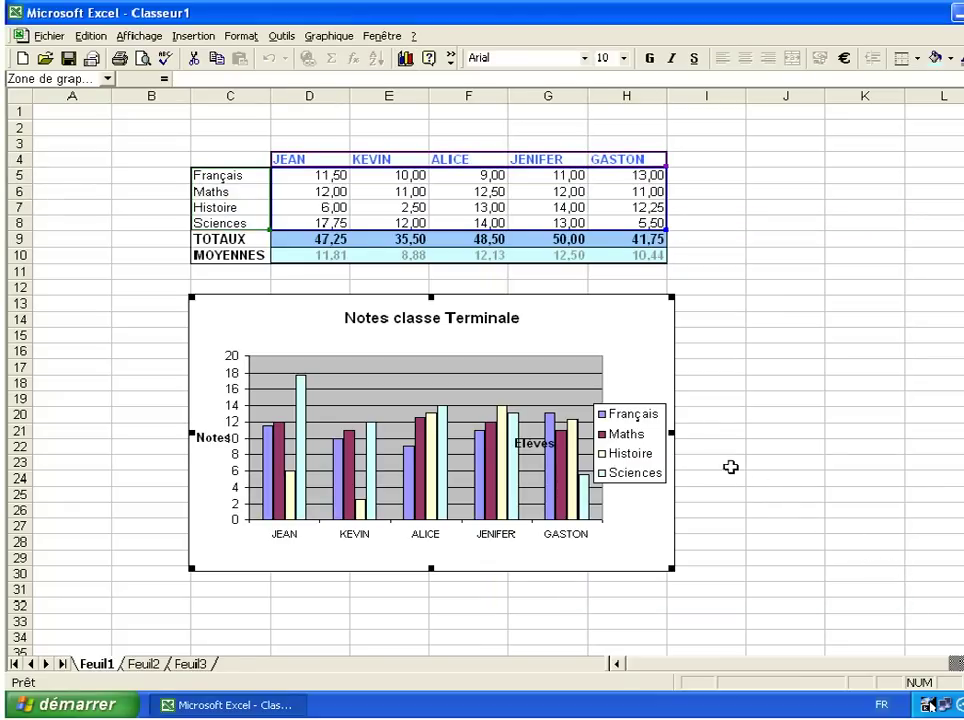
# Enlarge the chart out to column I and row 32, and move the legend to its top-right corner
pyautogui.moveTo(673, 432); pyautogui.dragTo(733, 432)
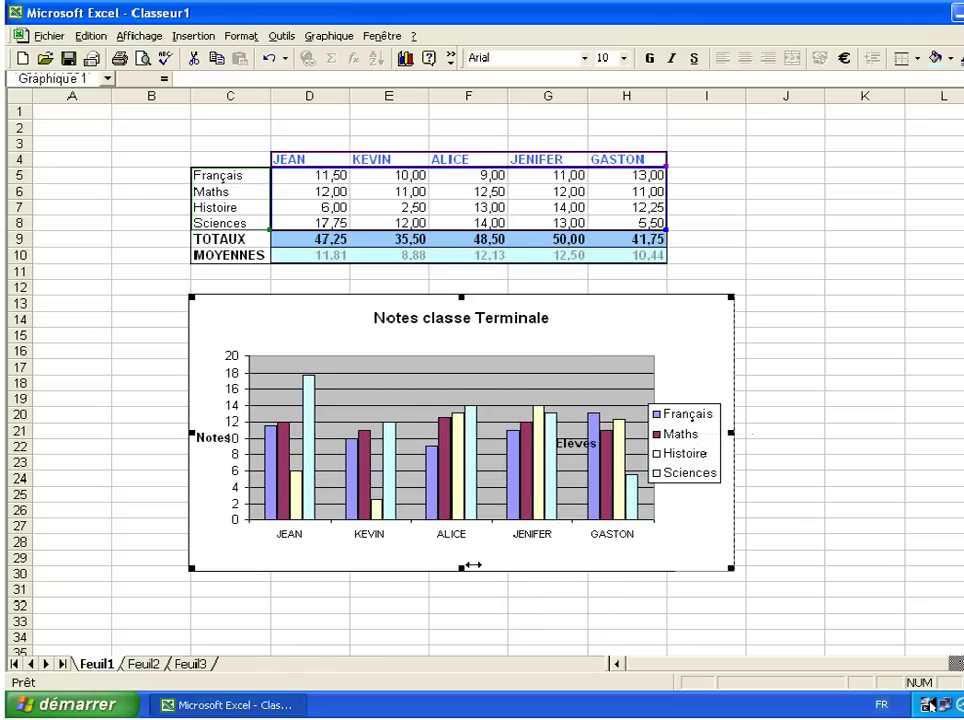
pyautogui.moveTo(466, 568); pyautogui.dragTo(488, 606)
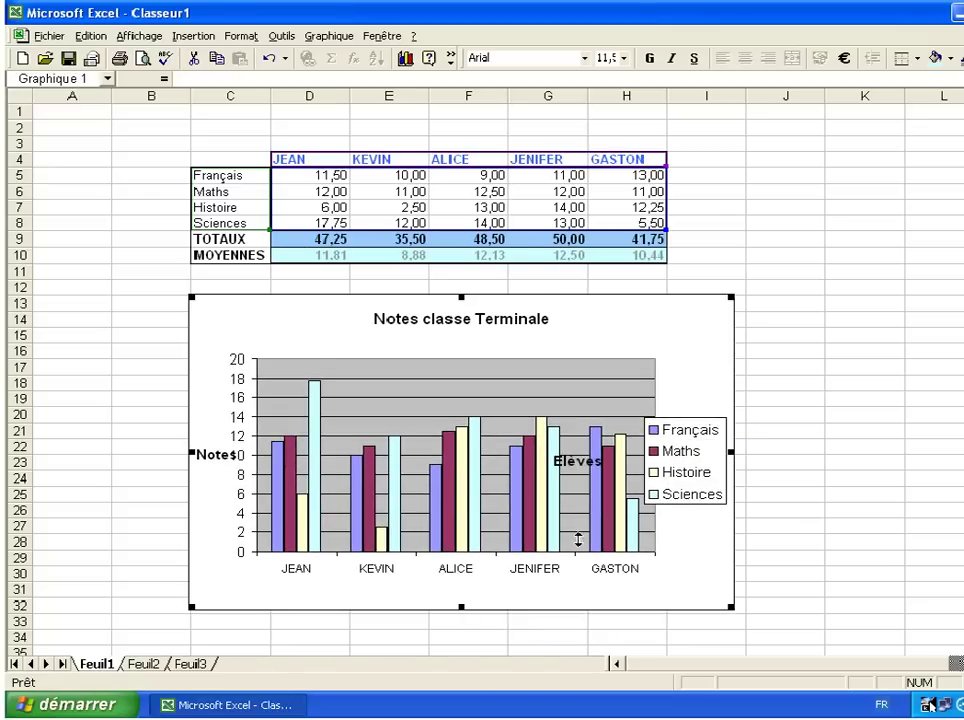
pyautogui.click(684, 481)
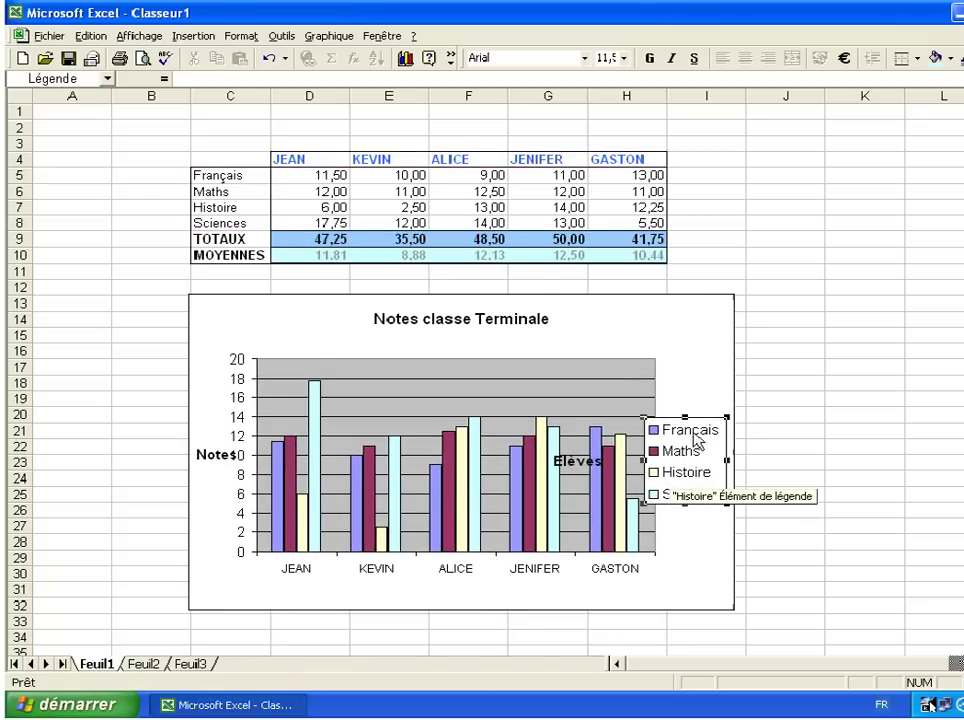
pyautogui.moveTo(696, 440); pyautogui.dragTo(710, 370)
pyautogui.moveTo(716, 318); pyautogui.dragTo(720, 315)
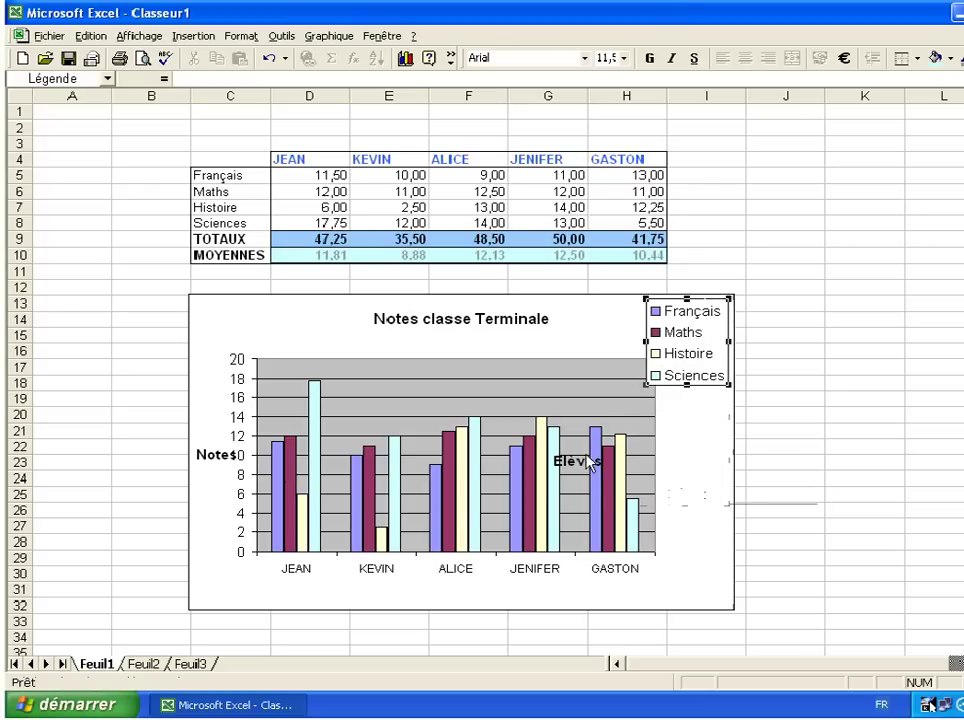
# Move the Elèves axis title to the chart's bottom-left and the Notes title above the vertical axis
pyautogui.moveTo(591, 462); pyautogui.dragTo(527, 502)
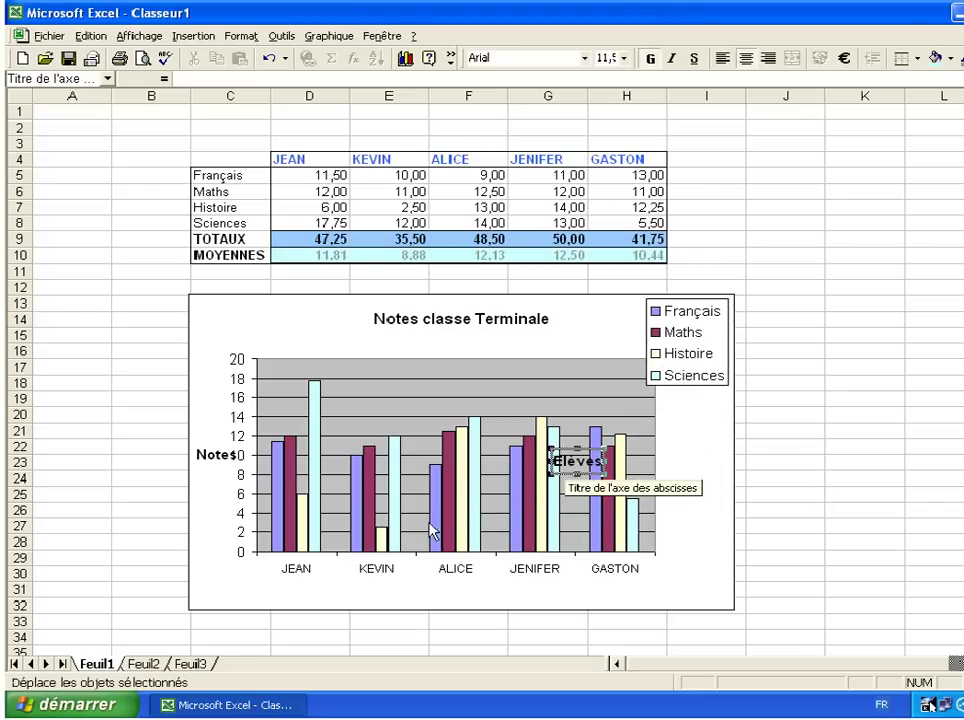
pyautogui.moveTo(285, 577); pyautogui.dragTo(252, 575)
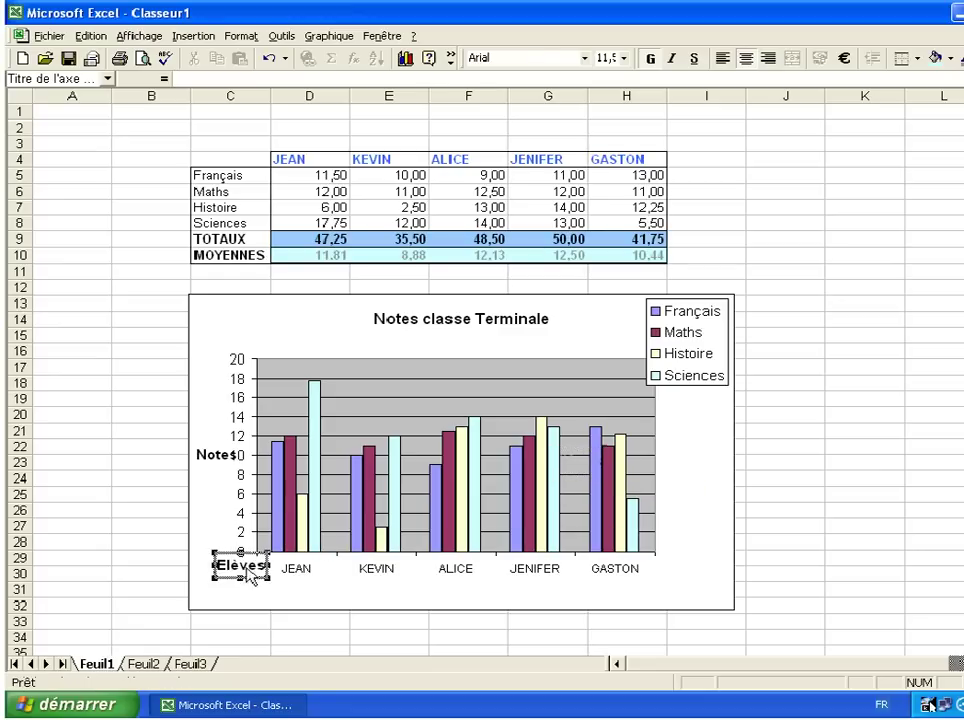
pyautogui.click(214, 458)
pyautogui.moveTo(217, 460); pyautogui.dragTo(236, 393)
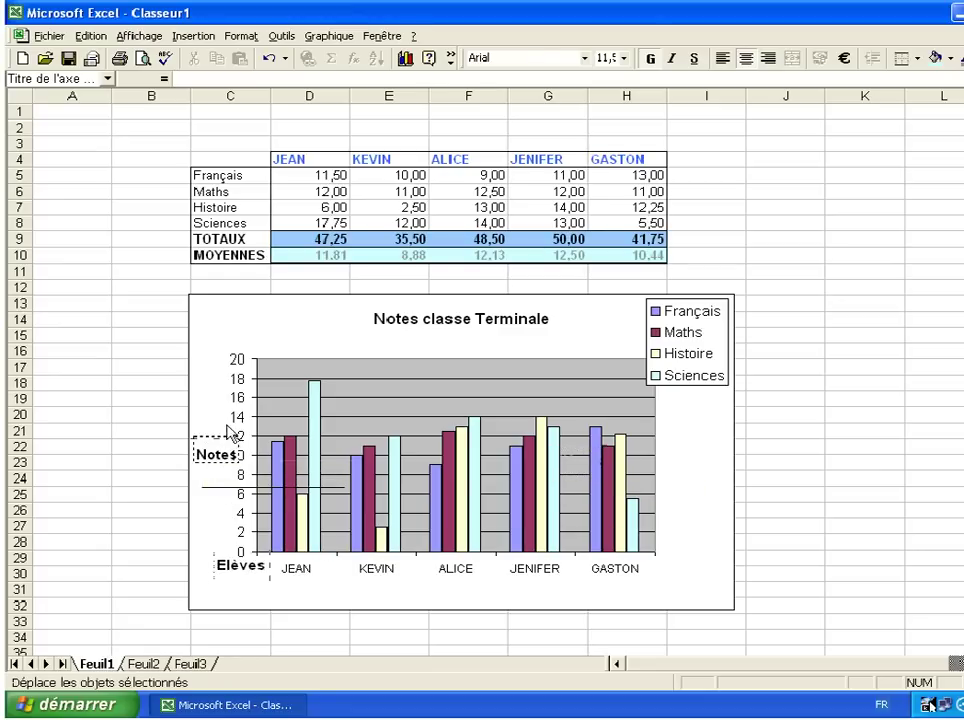
pyautogui.moveTo(248, 342); pyautogui.dragTo(262, 338)
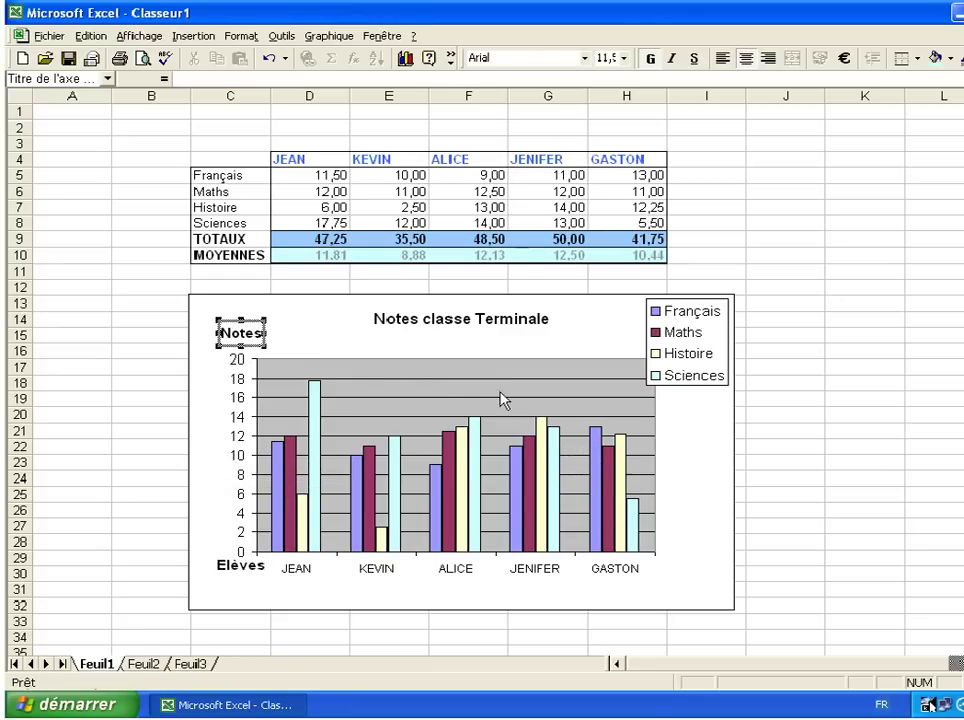
pyautogui.click(726, 451)
pyautogui.click(817, 443)
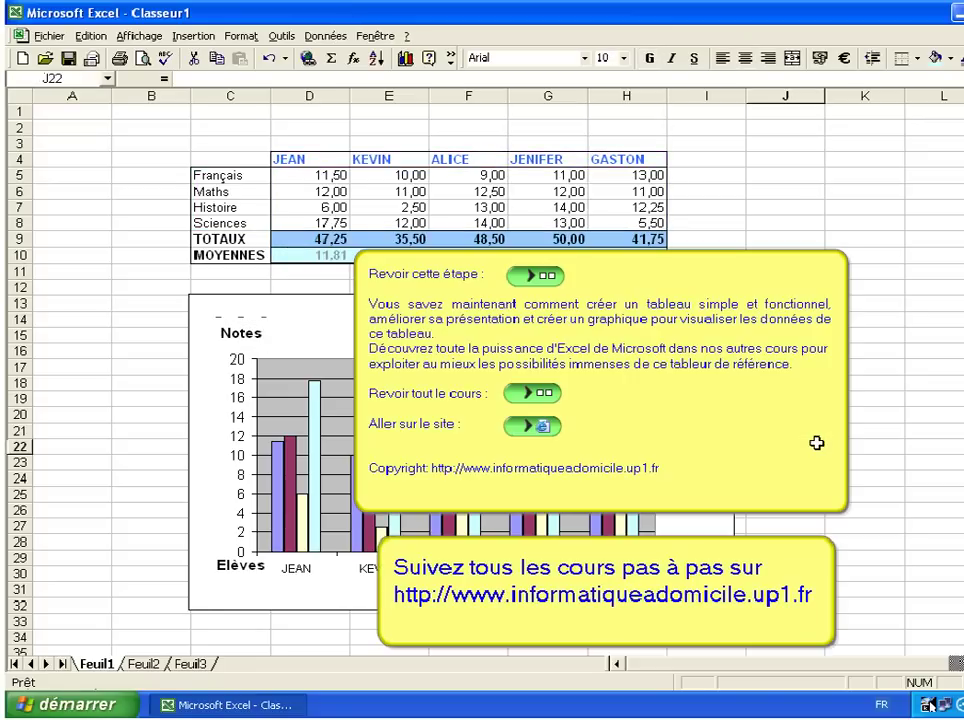